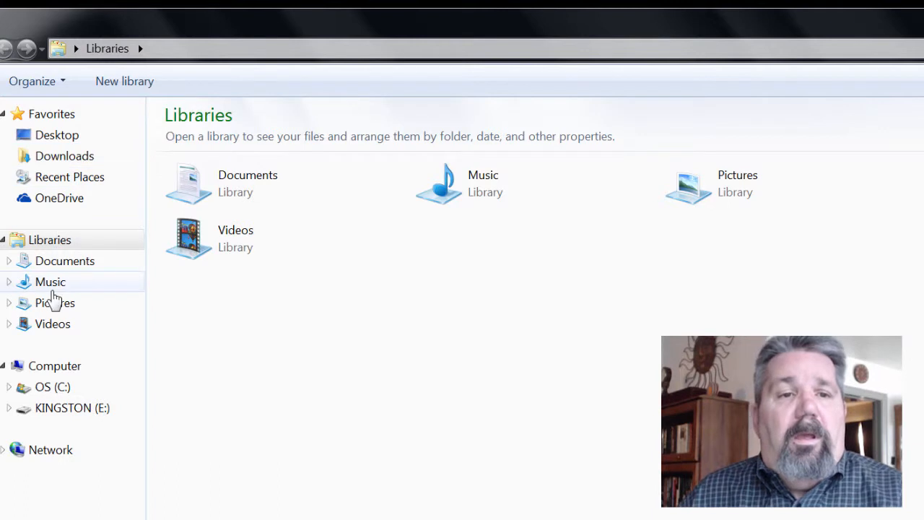
- Open ubuntu-14.04.2-desktop-amd64.md5 from C:\IOSs in Notepad and highlight the amd64 ISO hash
click(52, 393)
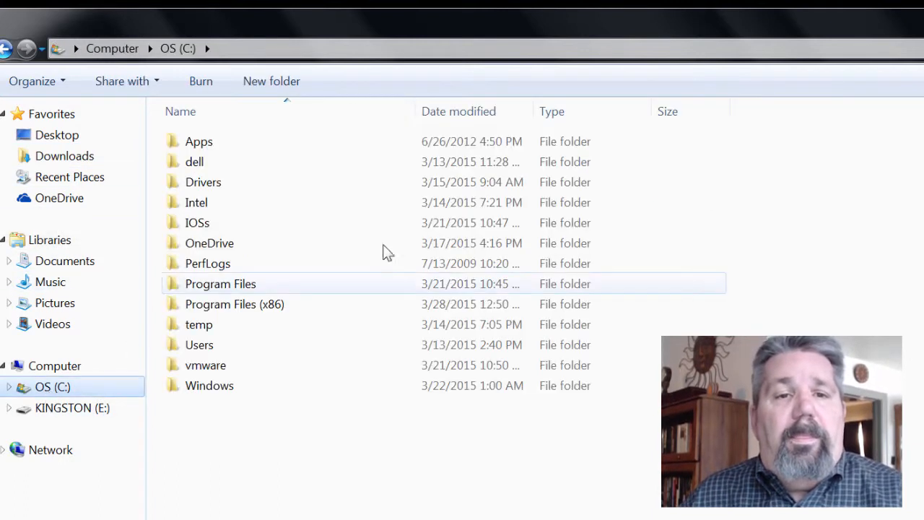
double_click(206, 222)
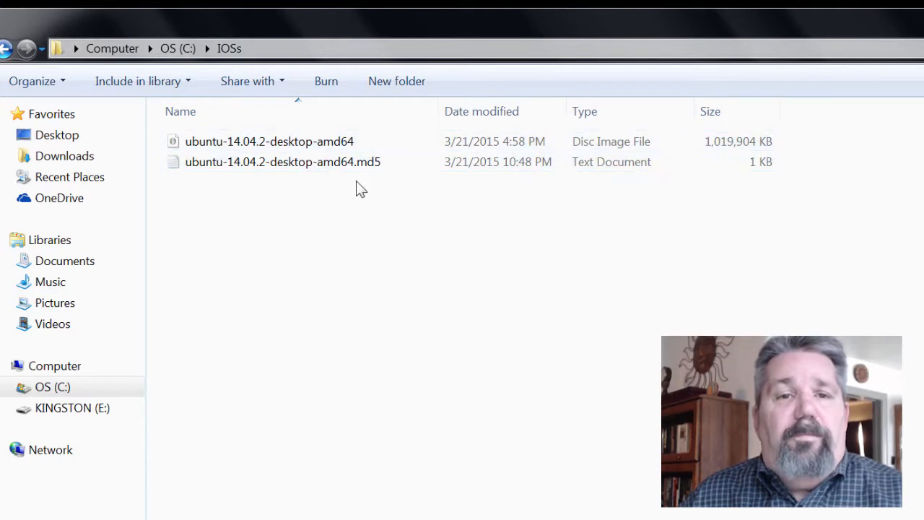
right_click(332, 168)
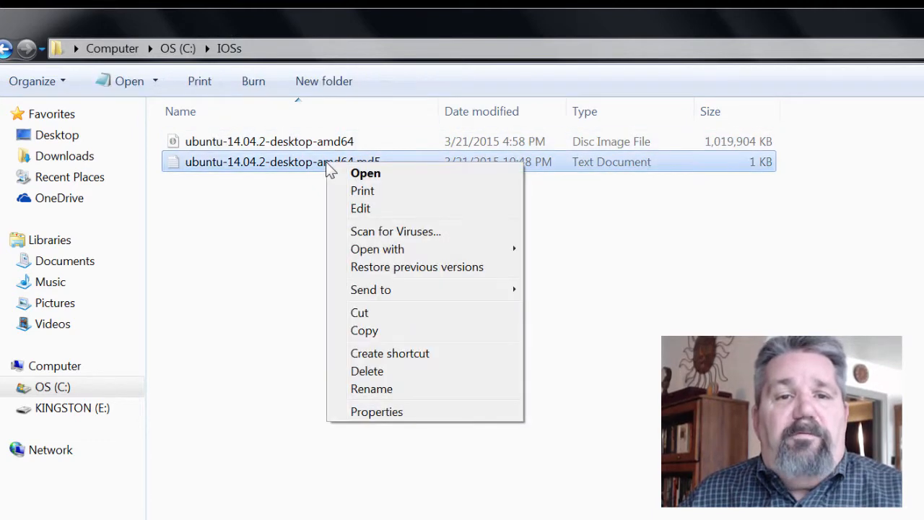
click(353, 175)
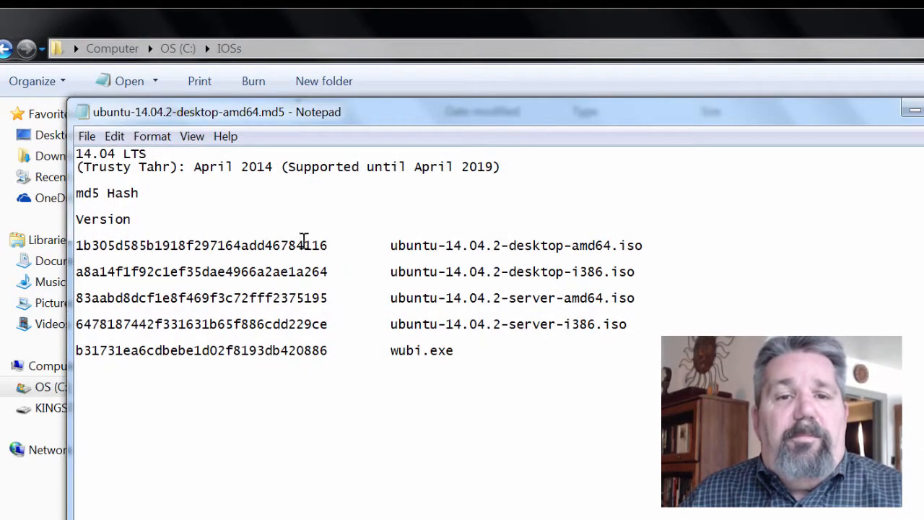
drag(330, 246, 75, 246)
drag(298, 129, 452, 208)
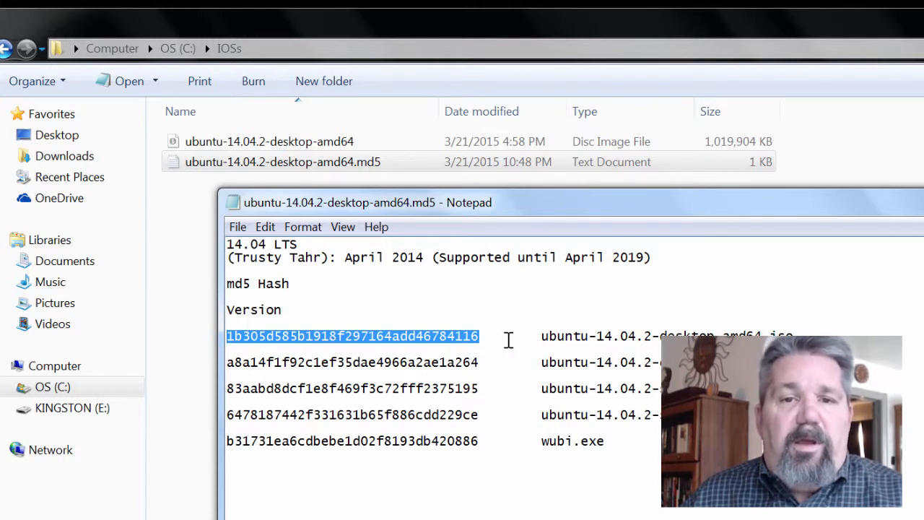
drag(541, 339, 794, 348)
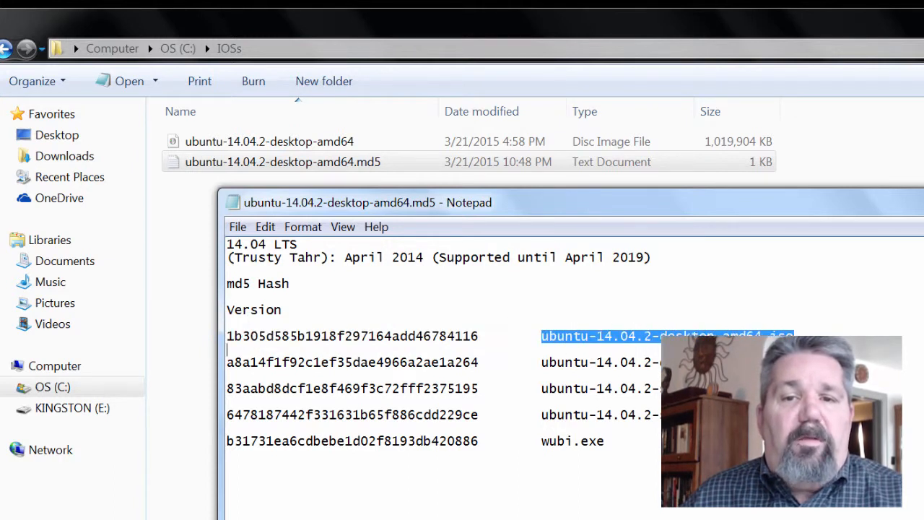
- Reopen the Ubuntu ISO's Properties on the File Hashes tab, leaving Hash Comparison empty
right_click(258, 141)
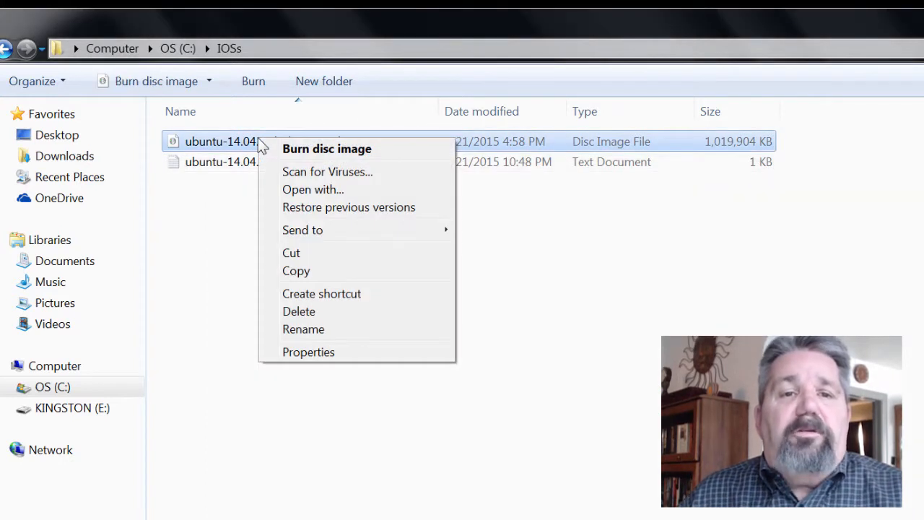
click(288, 353)
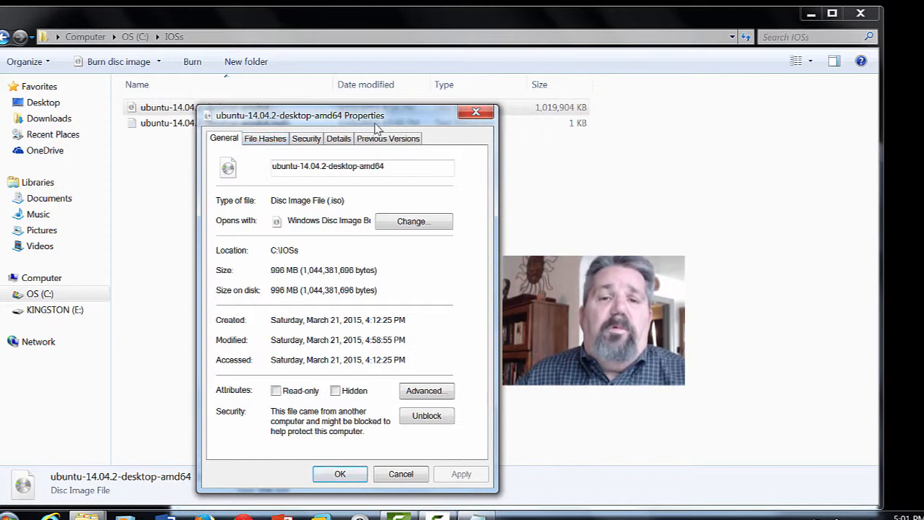
click(476, 113)
right_click(175, 105)
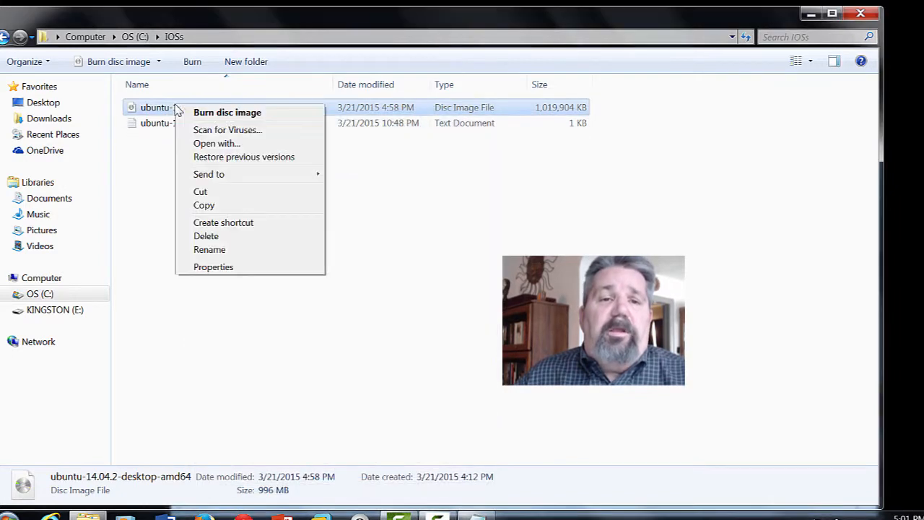
click(209, 271)
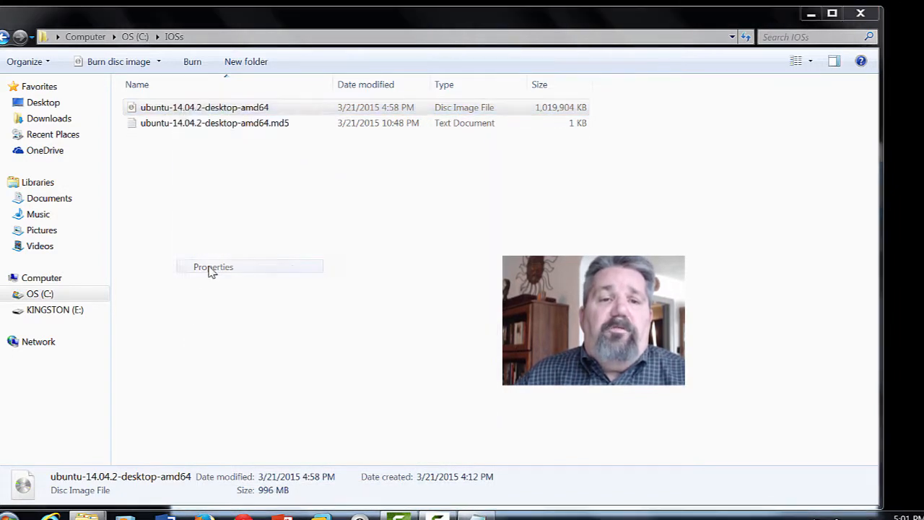
click(234, 139)
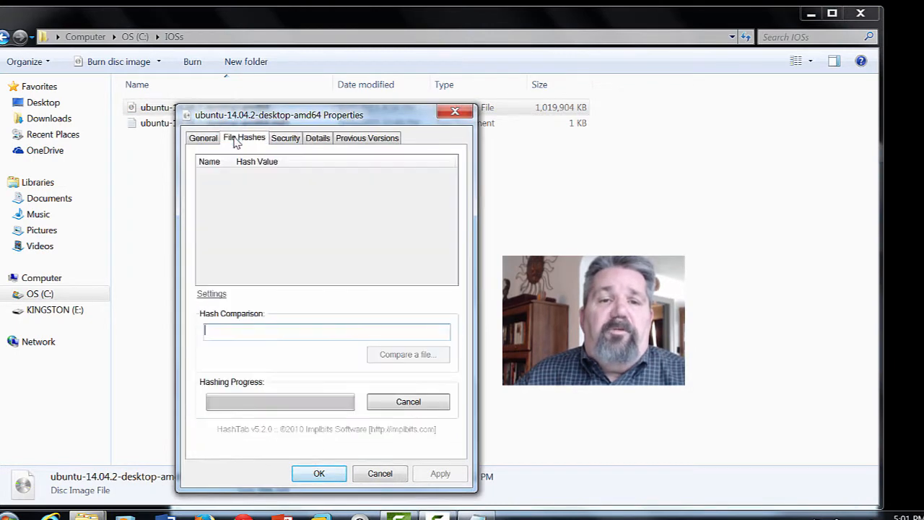
right_click(220, 337)
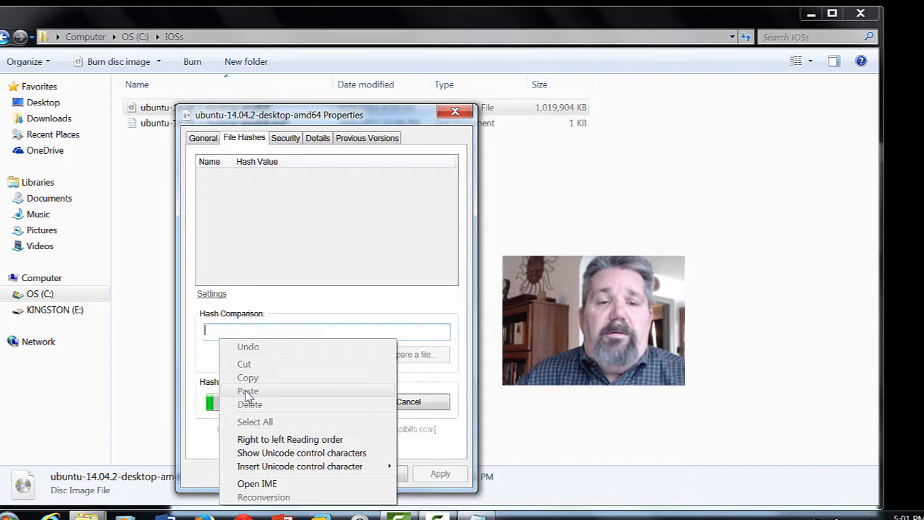
click(214, 331)
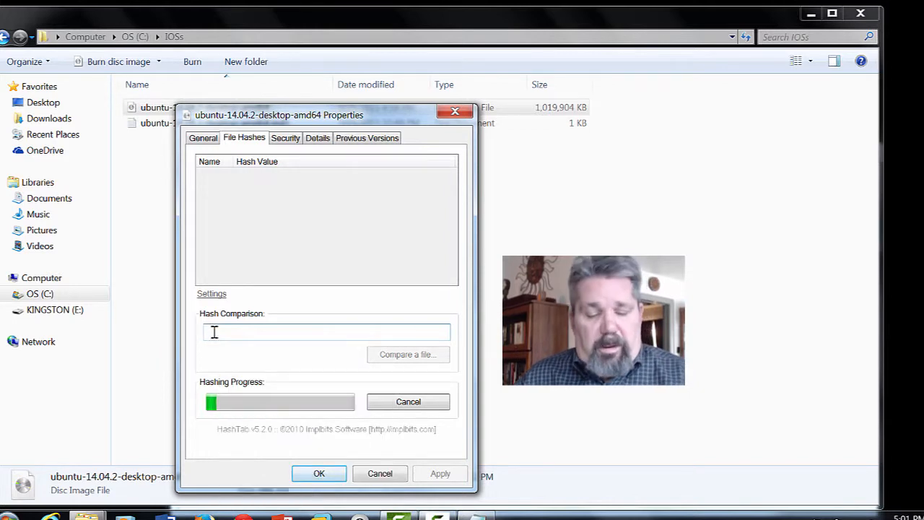
- Copy the first-line MD5 hash for the amd64 ISO from the .md5 file, then minimize Notepad
click(137, 126)
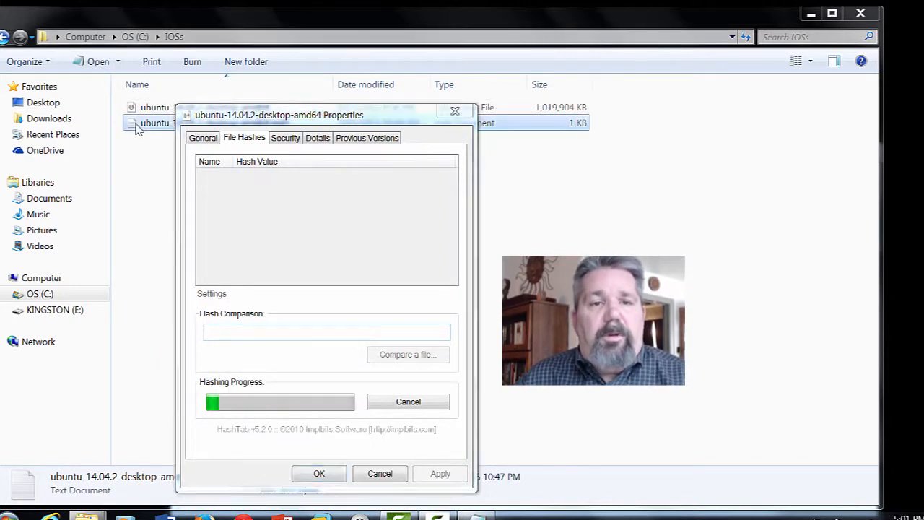
double_click(137, 125)
drag(250, 186, 40, 189)
right_click(92, 186)
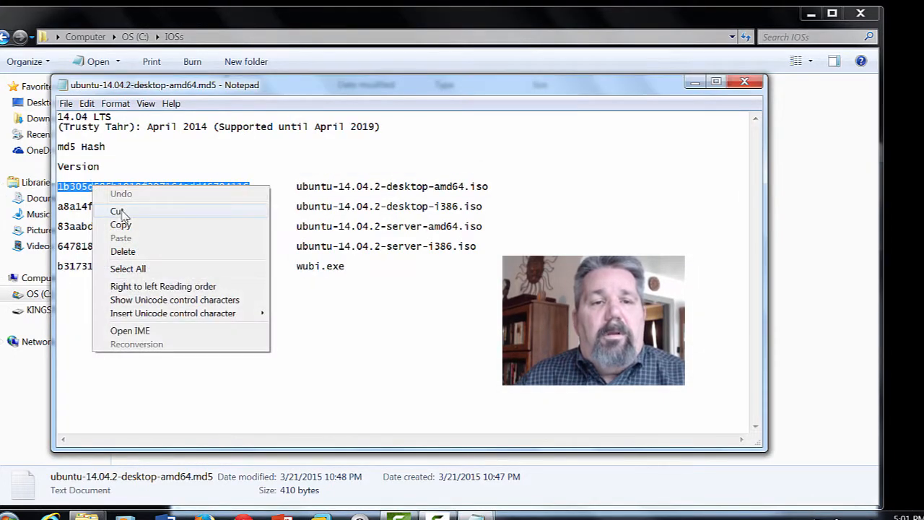
click(123, 225)
drag(272, 185, 45, 185)
right_click(72, 186)
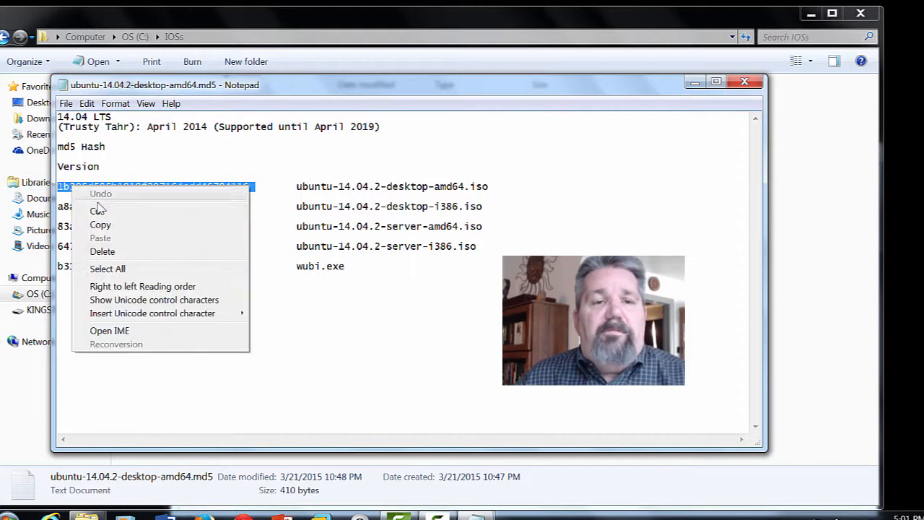
click(101, 224)
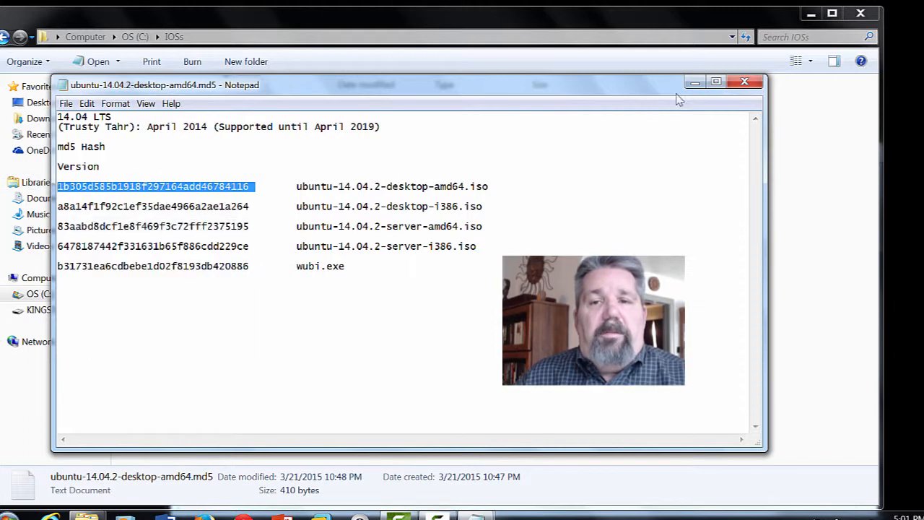
click(695, 82)
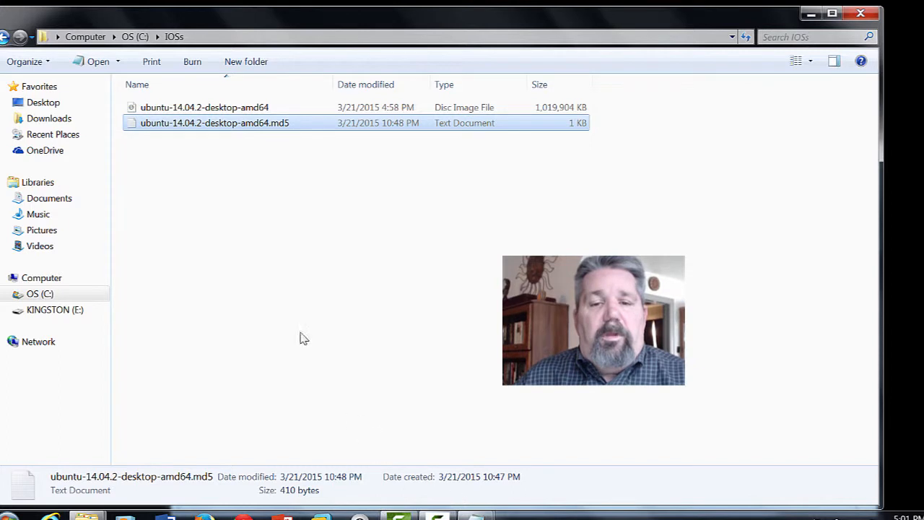
- Paste the copied MD5 into the ISO's Hash Comparison box, trimming the extra trailing character
right_click(192, 108)
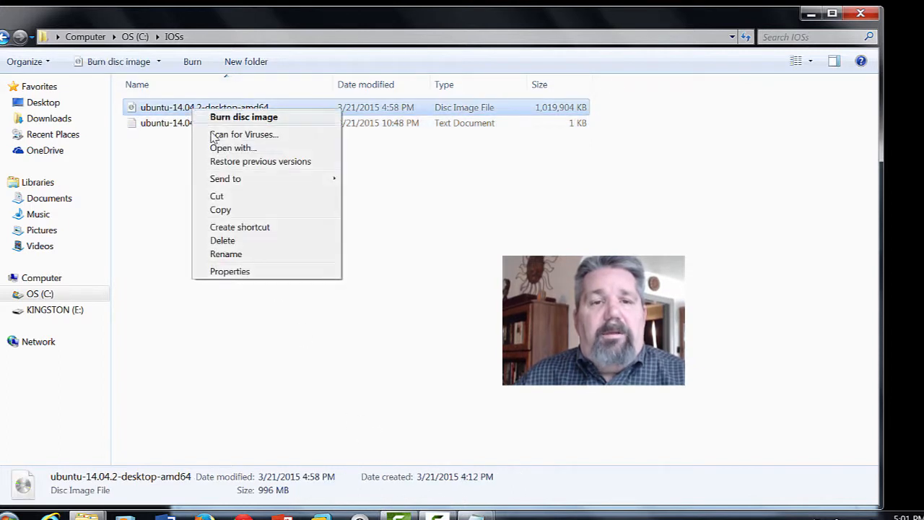
click(229, 271)
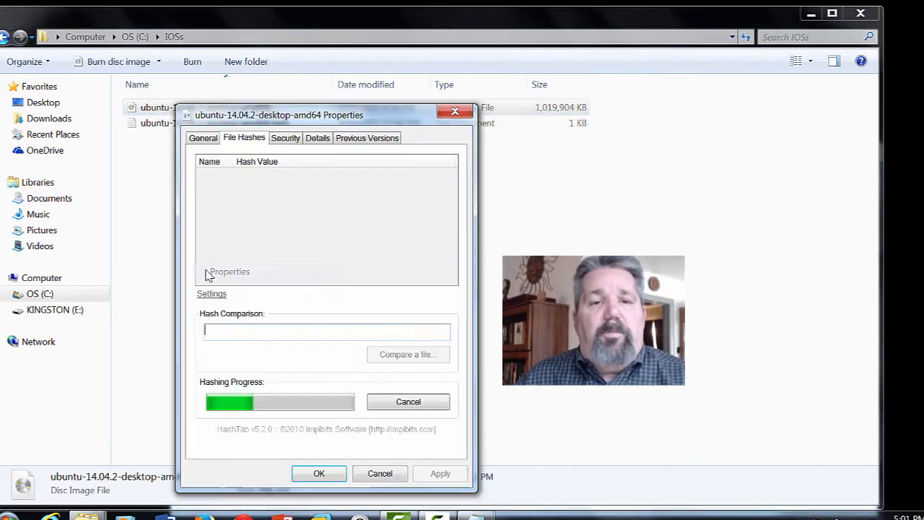
right_click(217, 333)
click(240, 383)
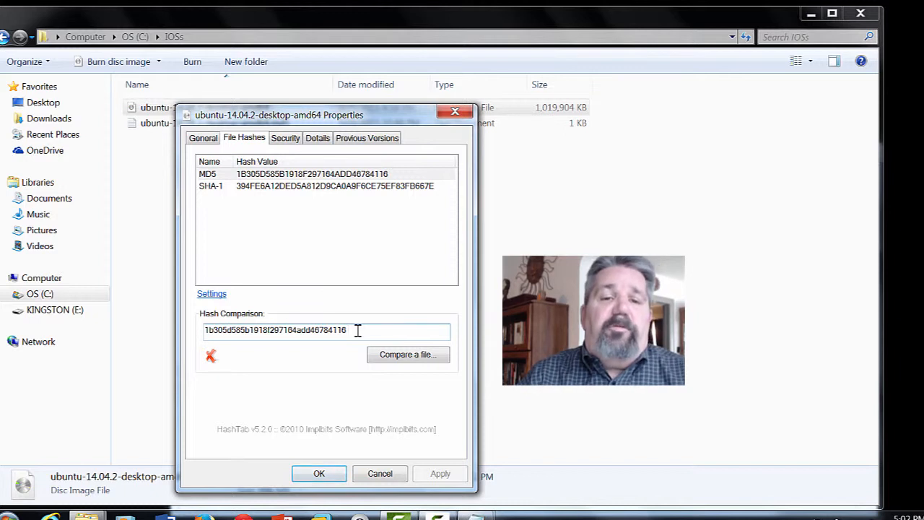
key(BackSpace)
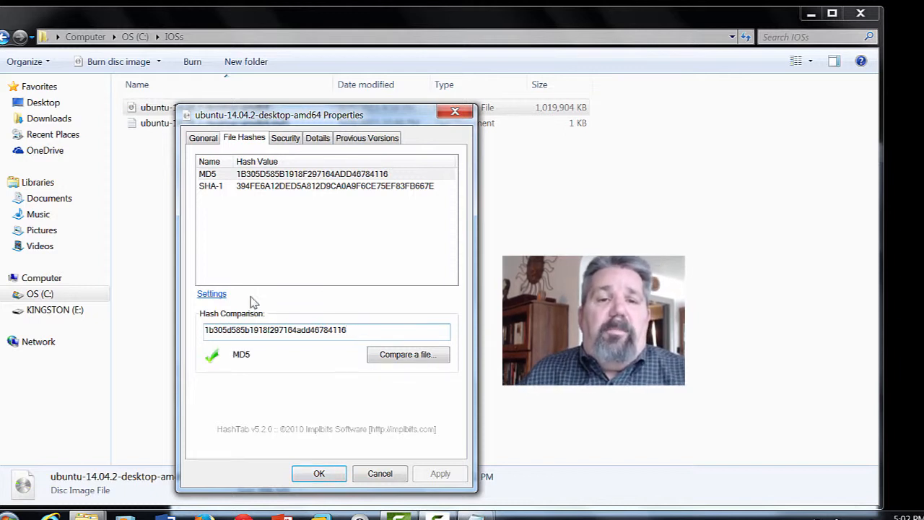
- Check the hash settings without changes and close the ISO's Properties with OK
mouse_move(212, 182)
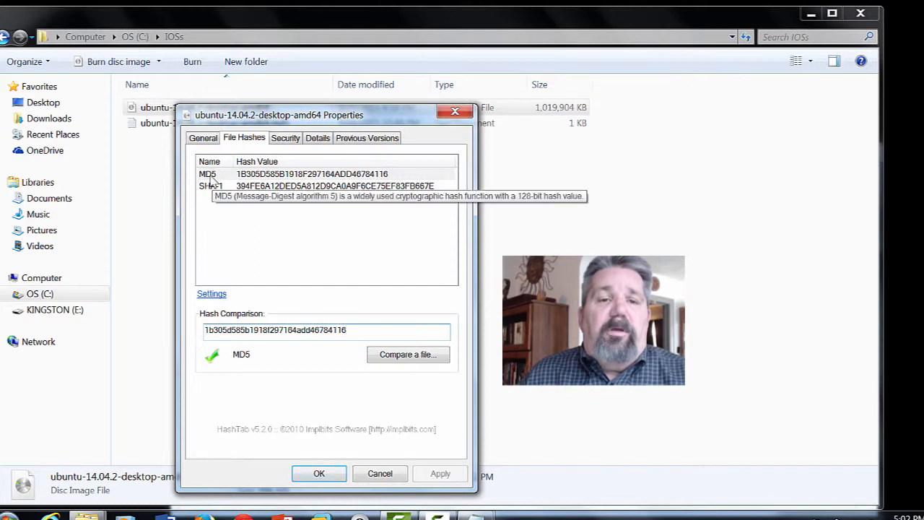
click(211, 295)
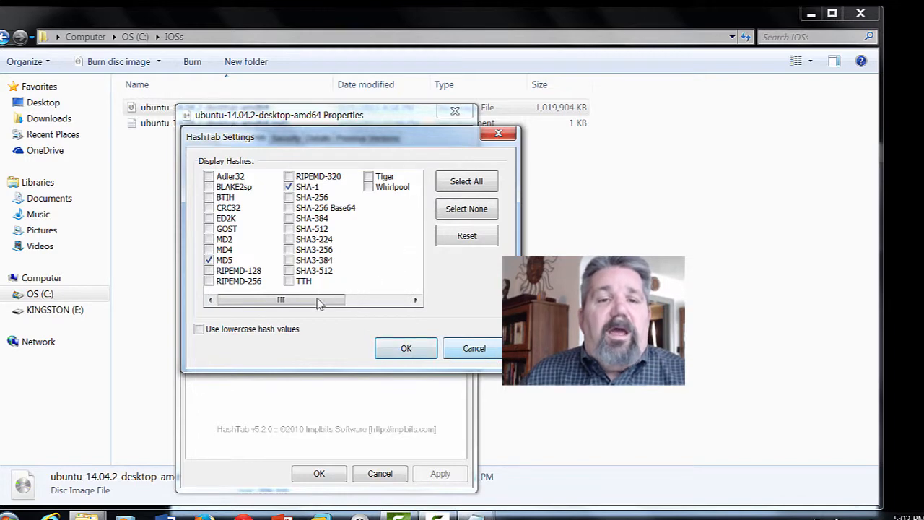
click(474, 351)
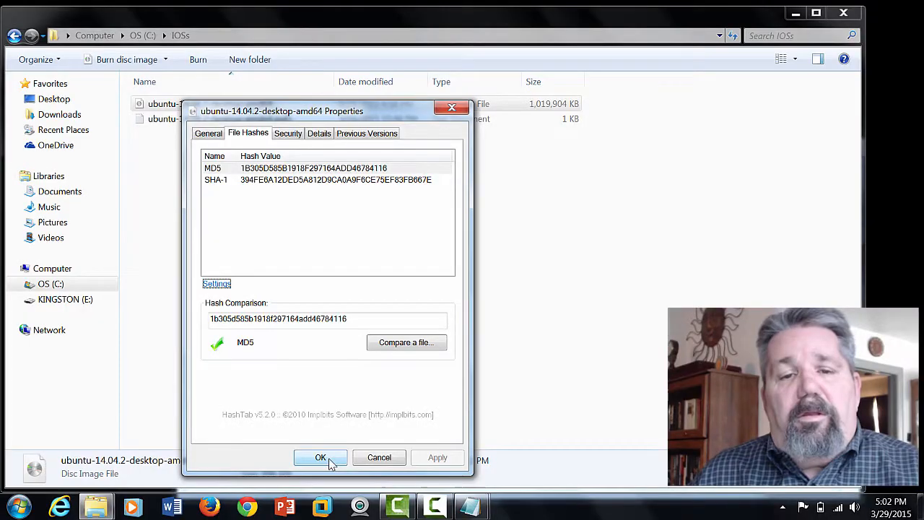
click(321, 458)
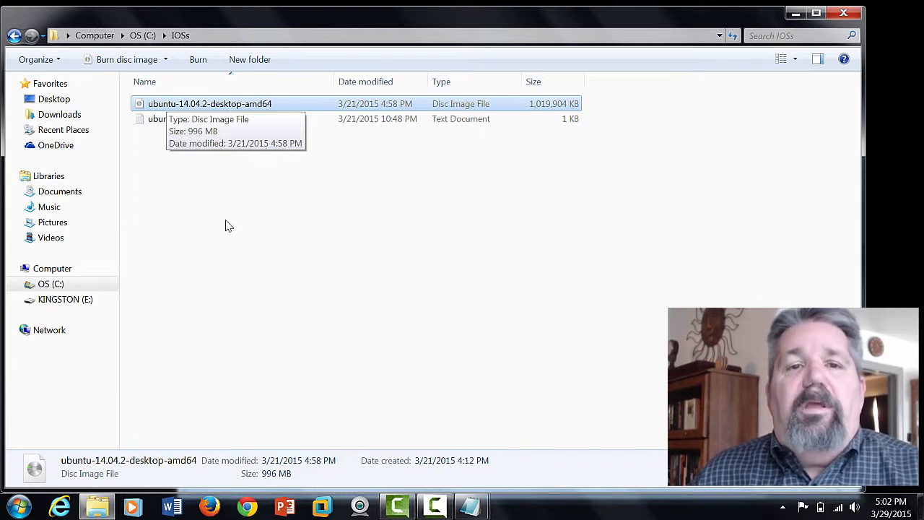
- Close the C:\IOSs Explorer window and the Notepad checksum file
click(850, 15)
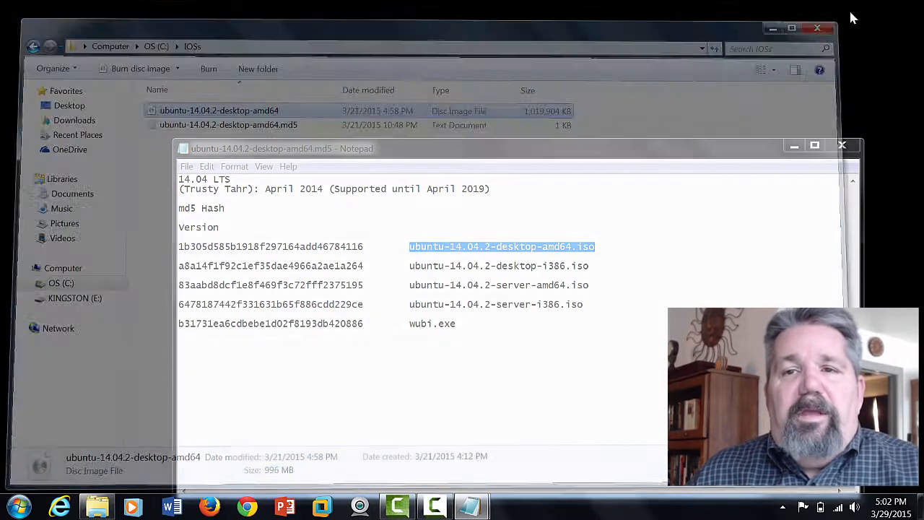
click(841, 147)
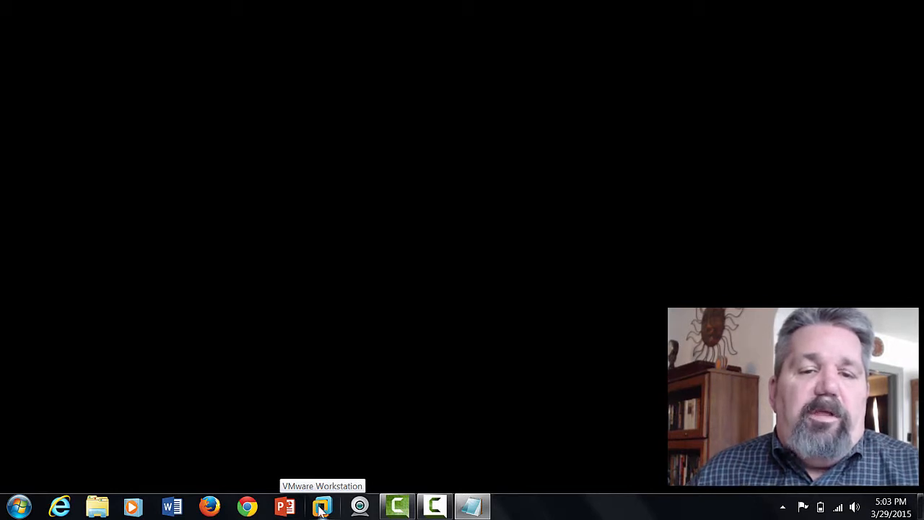
- Launch VMware Workstation from the Start menu, maximize it, and skip the offered update
click(10, 508)
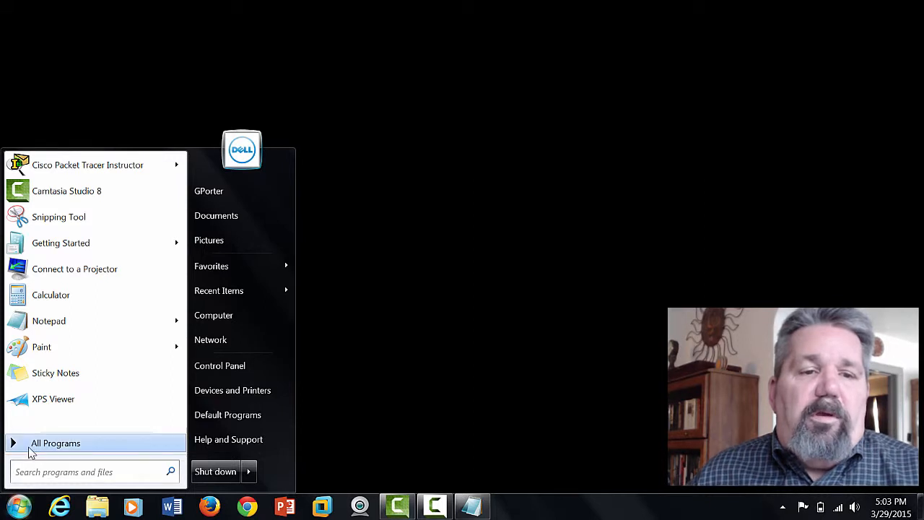
click(314, 510)
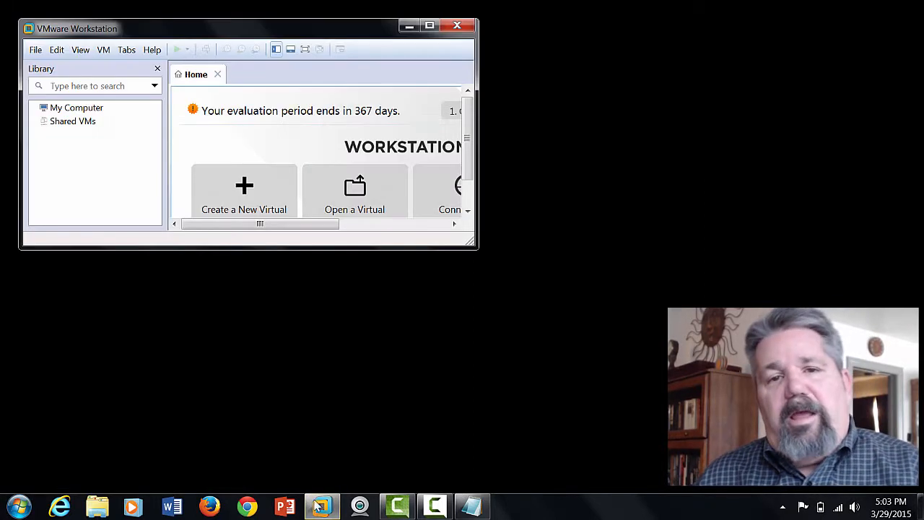
click(429, 27)
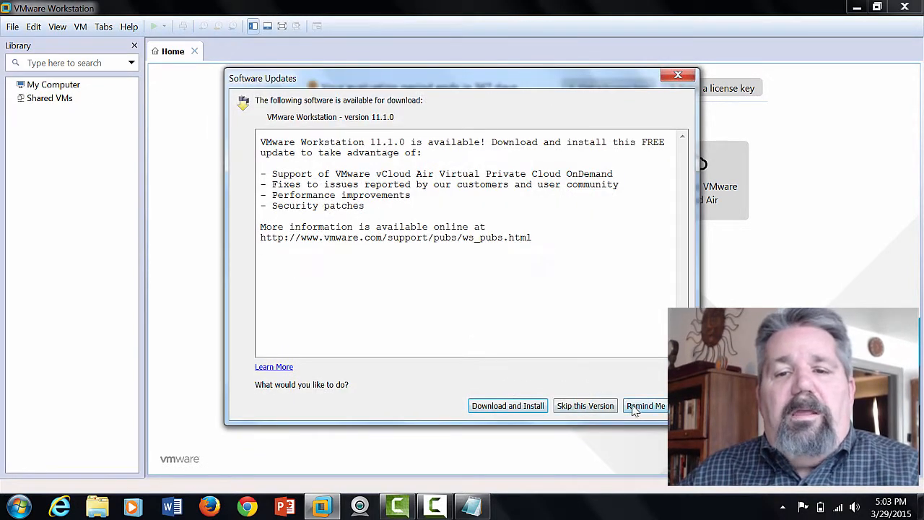
click(601, 408)
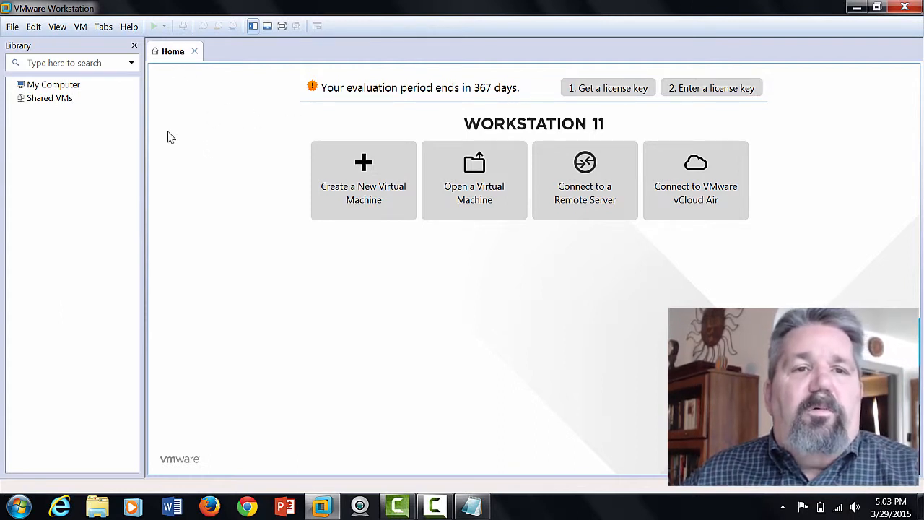
- Start a Typical new virtual machine and choose installing from a disc image file
click(354, 173)
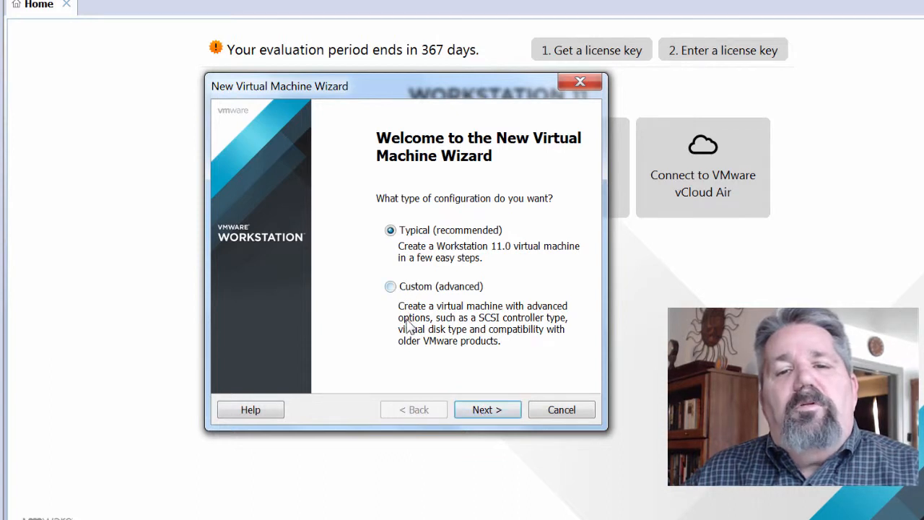
click(496, 411)
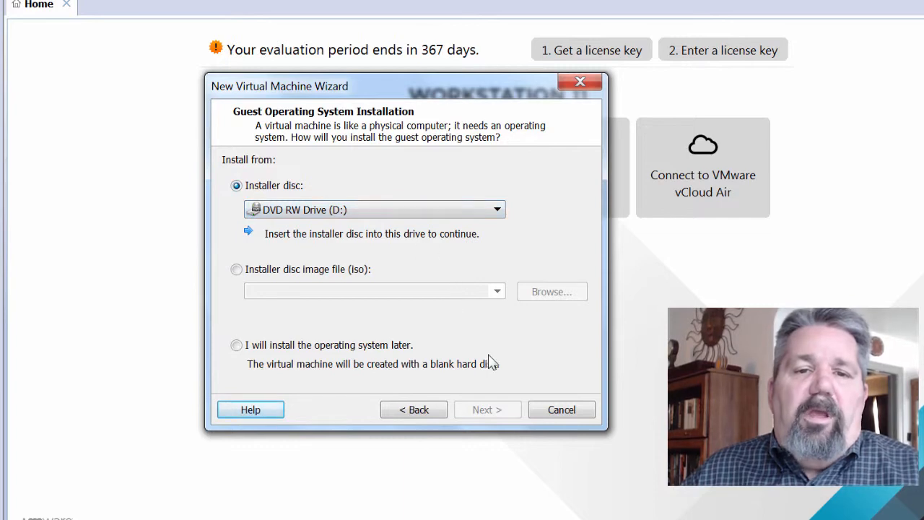
click(239, 274)
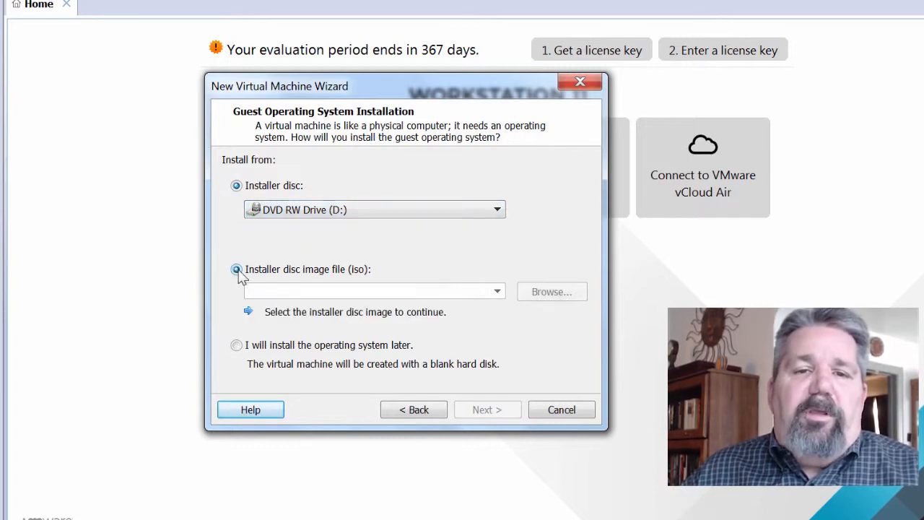
- Pick ubuntu-14.04.2-desktop-amd64.iso from C:\IOSs, then switch to installing the OS later
click(553, 294)
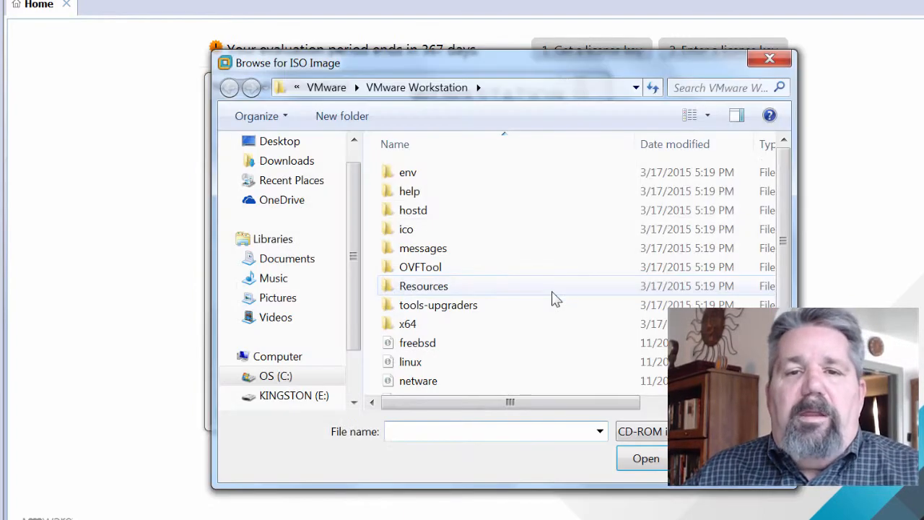
click(298, 89)
click(310, 126)
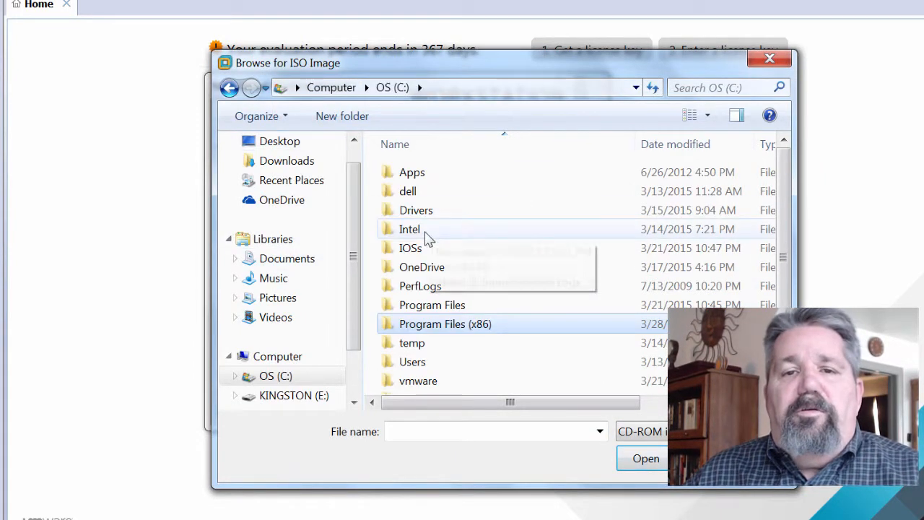
double_click(402, 248)
click(441, 178)
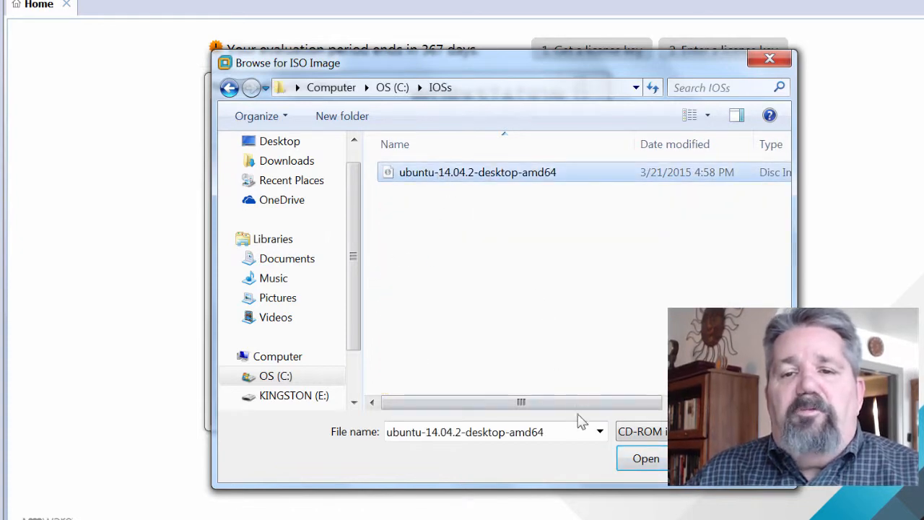
click(650, 457)
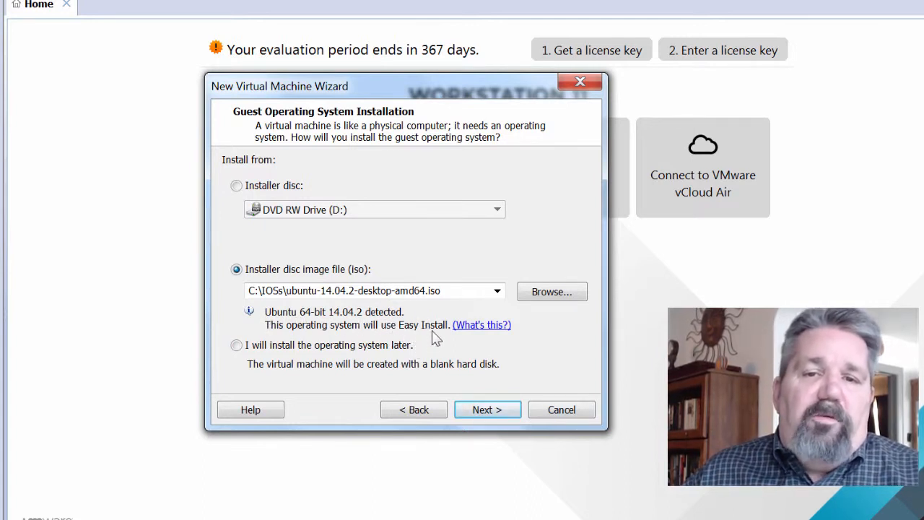
click(236, 346)
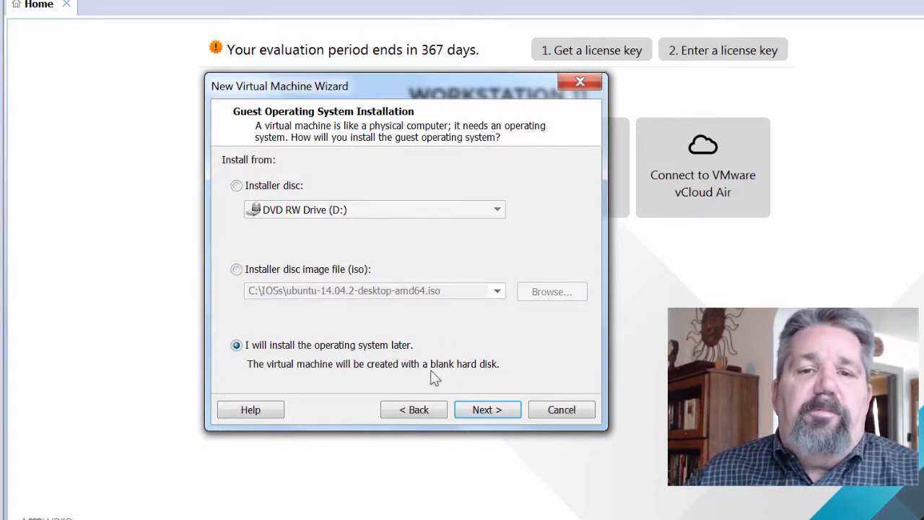
click(496, 416)
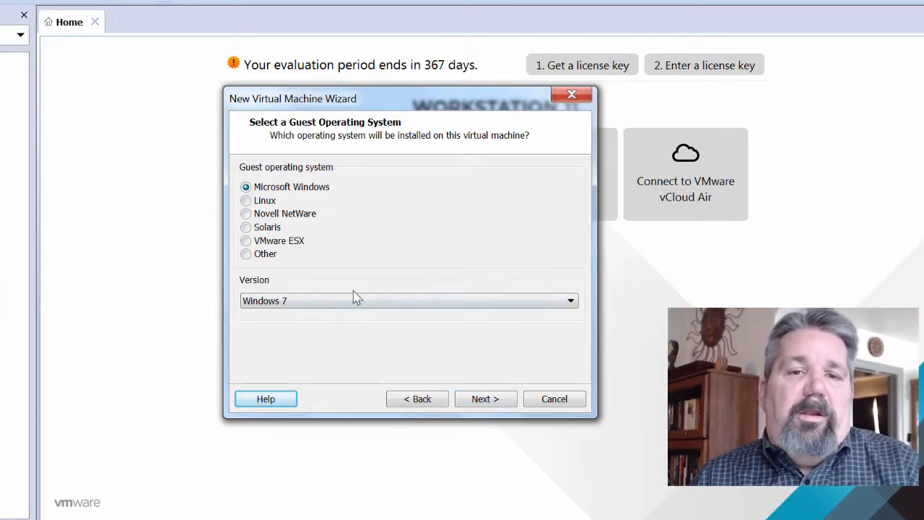
- Set the guest OS type to Linux and pick Ubuntu 64-bit from the Version list
click(571, 302)
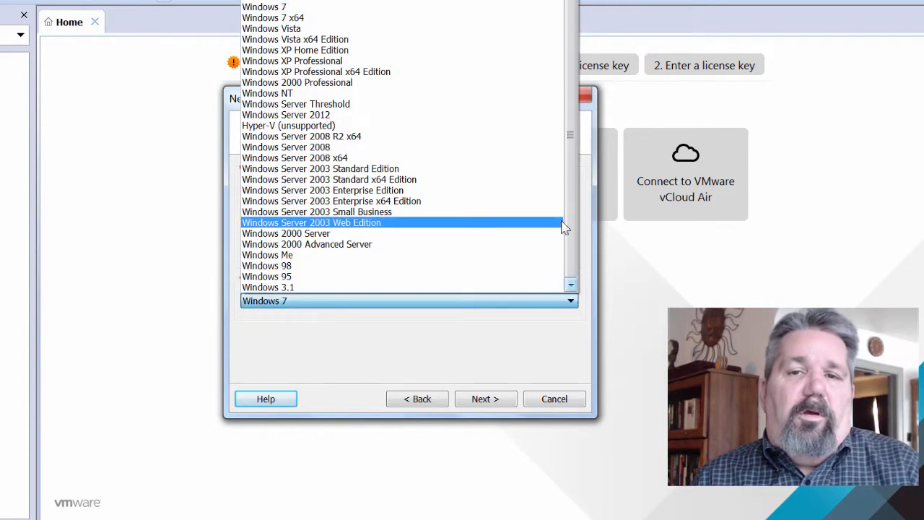
scroll(576, 231, up, 1)
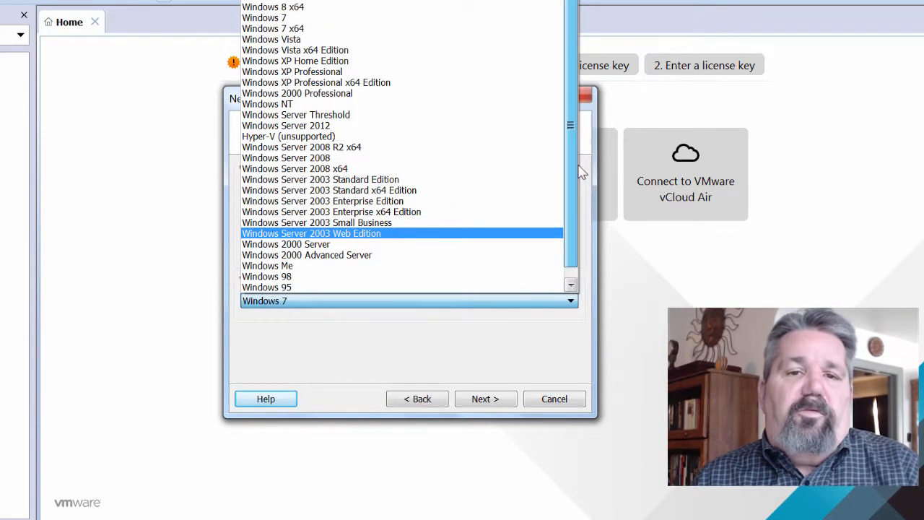
scroll(568, 272, down, 1)
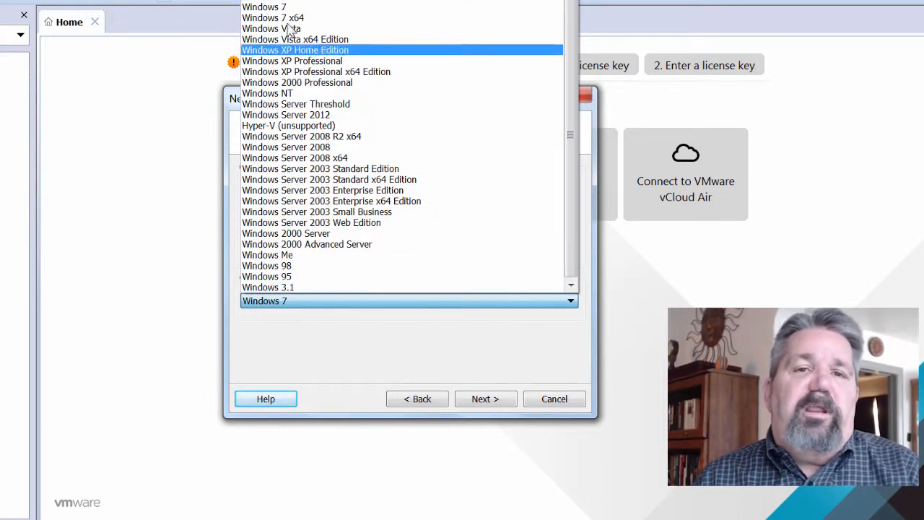
click(401, 365)
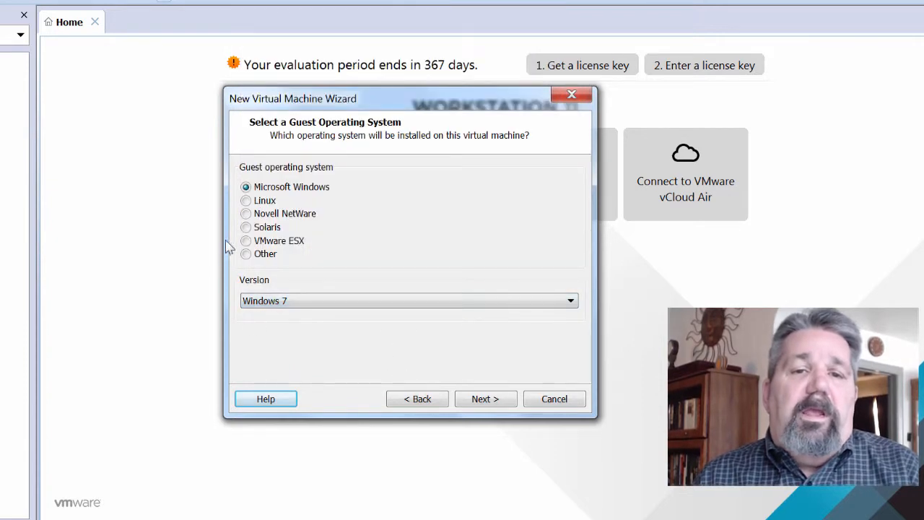
click(246, 200)
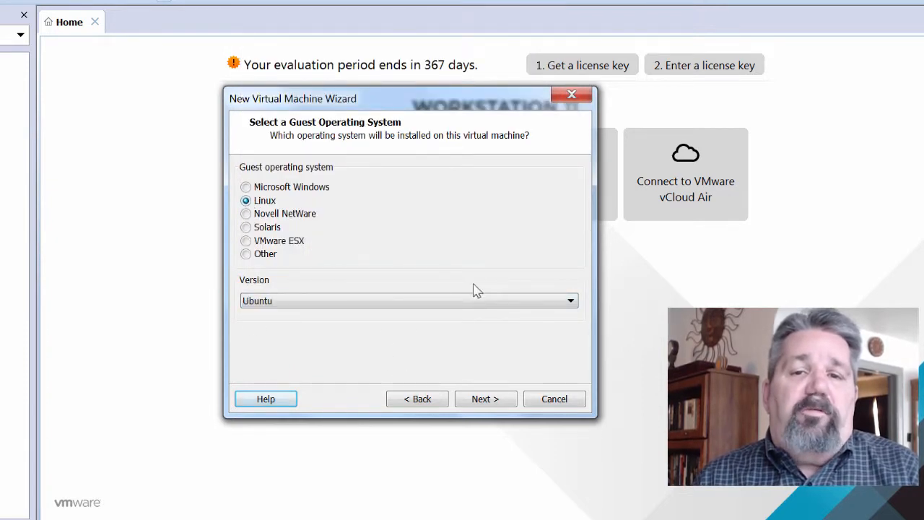
click(570, 302)
drag(570, 249, 575, 78)
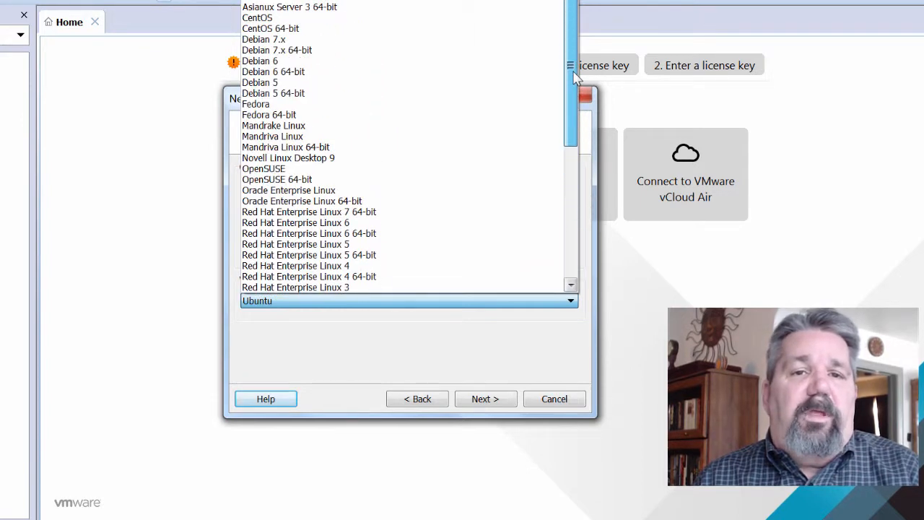
drag(576, 113, 571, 237)
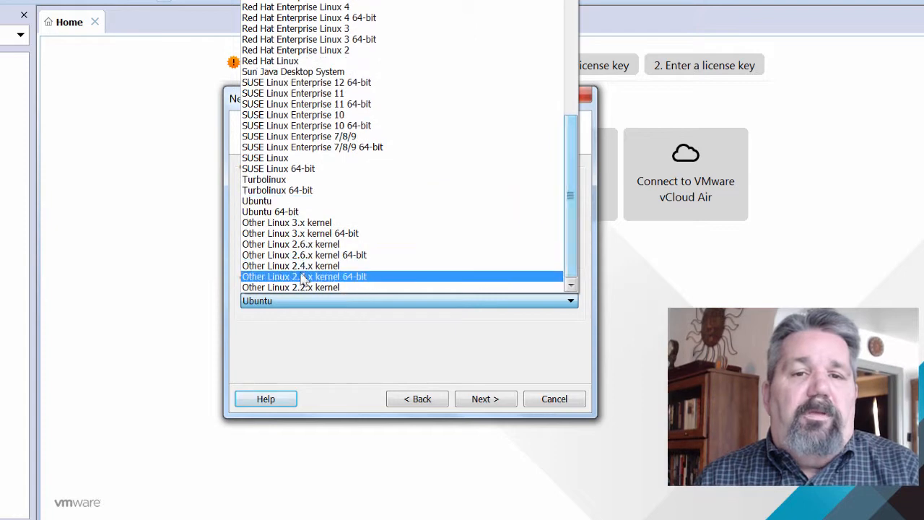
click(265, 216)
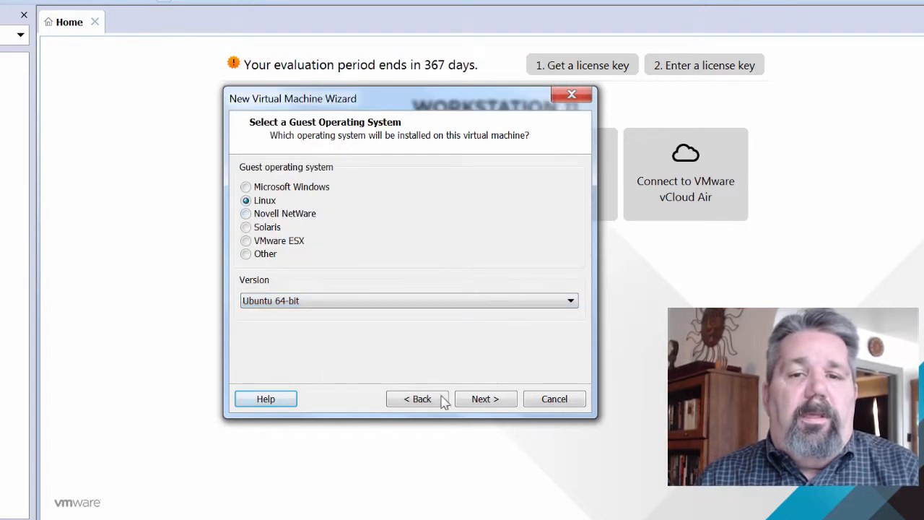
- Copy the default virtual machine name 'Ubuntu 64-bit' from the Name field
click(482, 400)
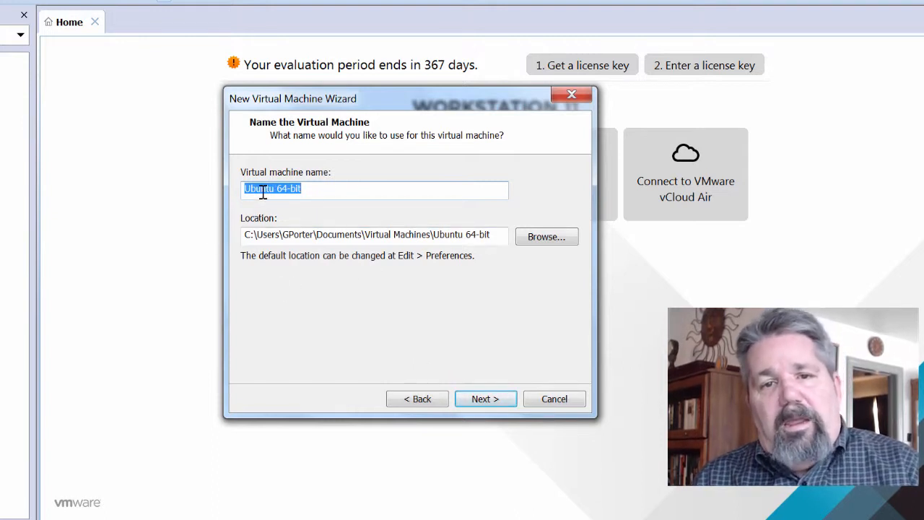
right_click(261, 190)
click(293, 237)
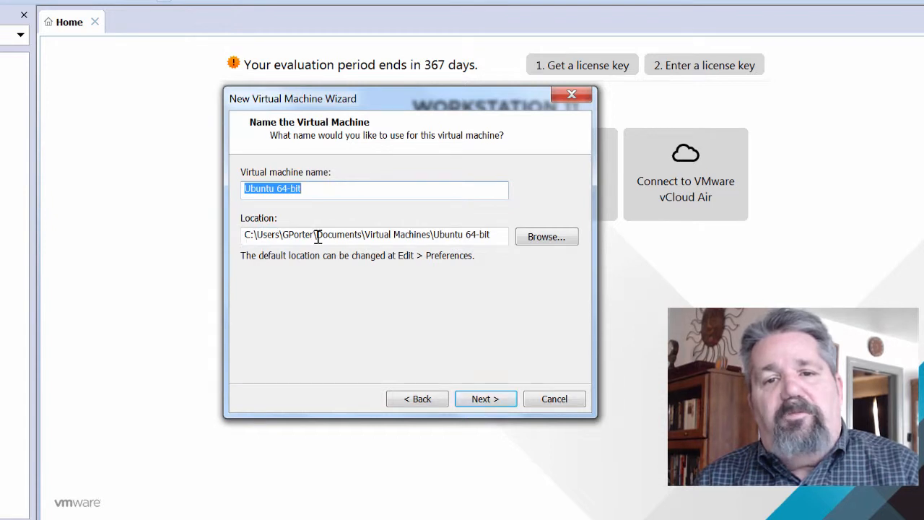
- Create a new 'Ubuntu 64-bit' folder under C:\vmware and set it as the location
click(547, 244)
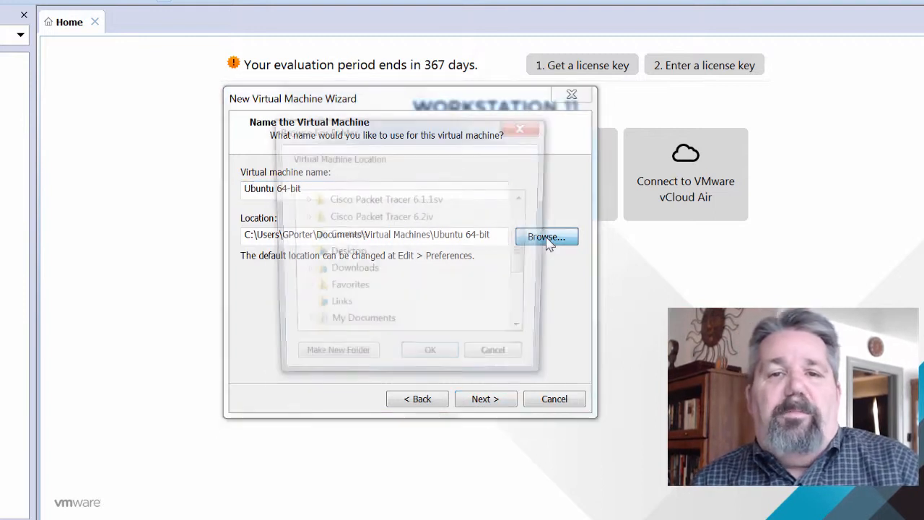
drag(527, 256, 517, 316)
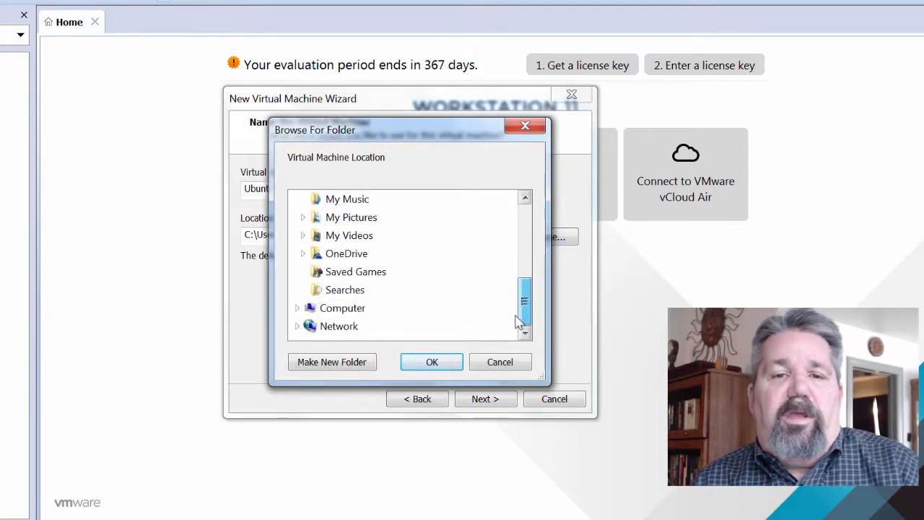
click(298, 308)
click(334, 292)
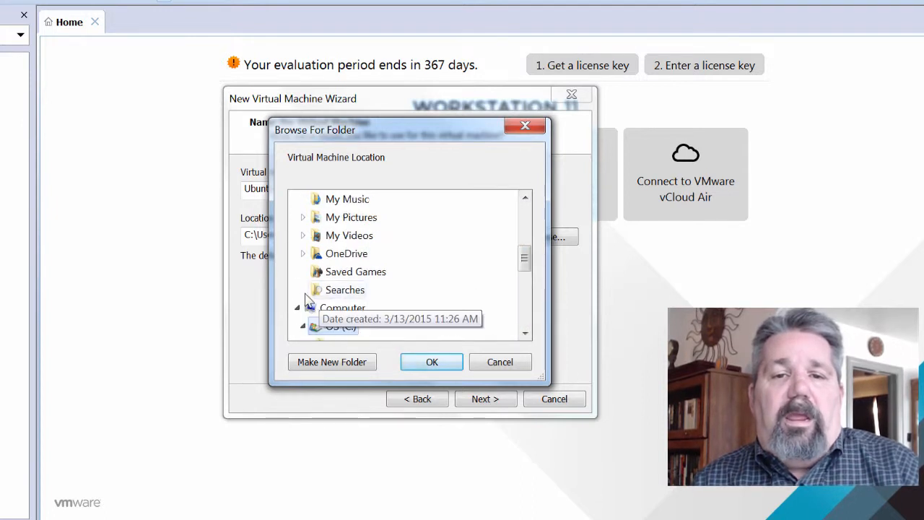
drag(525, 260, 524, 299)
click(358, 328)
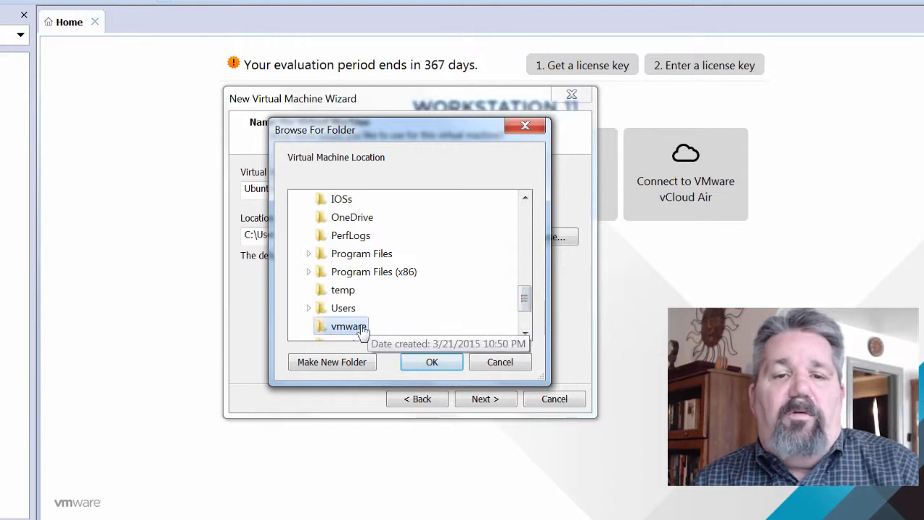
drag(524, 303, 525, 325)
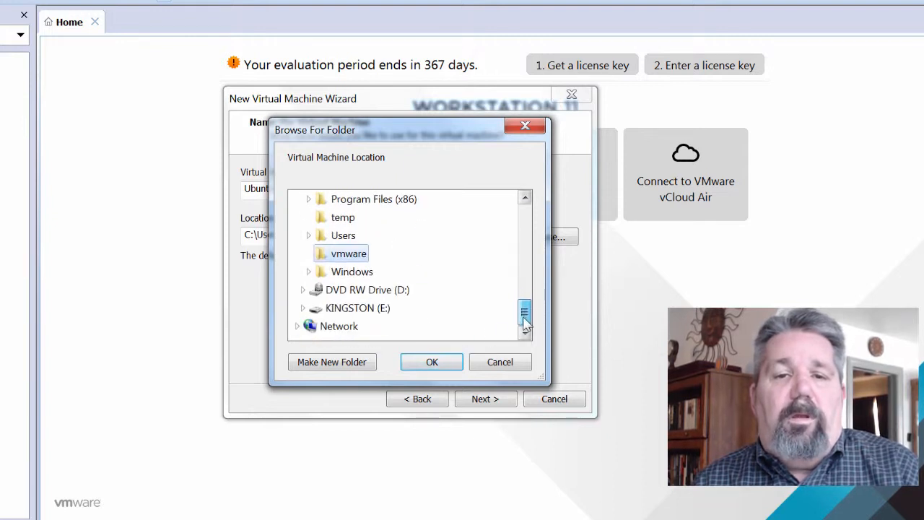
click(337, 363)
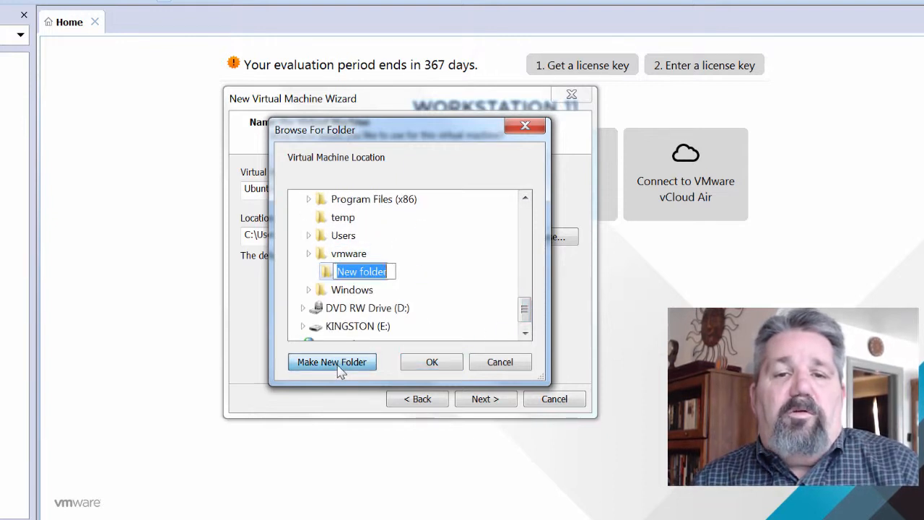
right_click(348, 266)
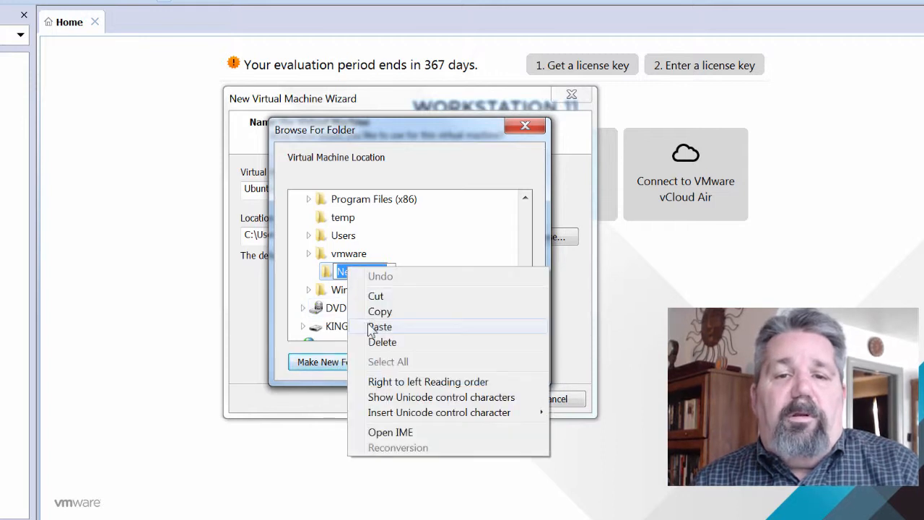
click(380, 327)
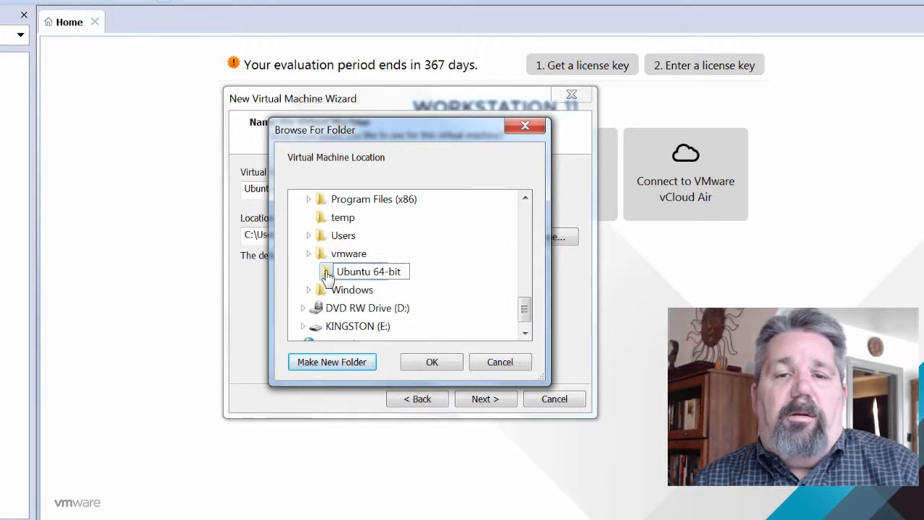
key(Return)
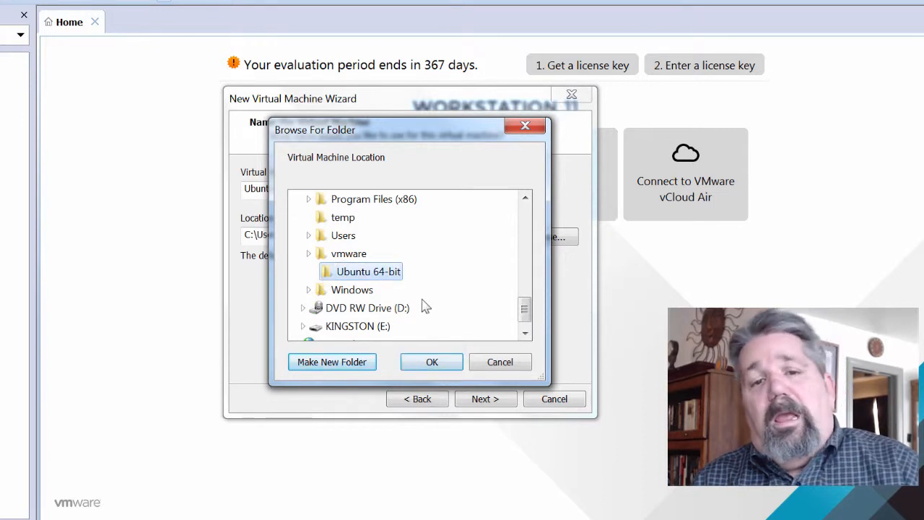
click(429, 363)
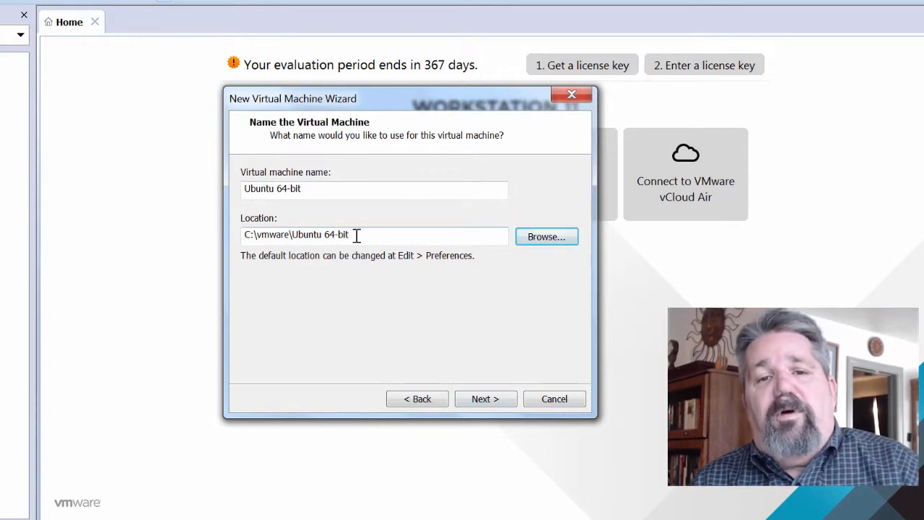
- Keep the 20 GB maximum disk size split into multiple files and continue to the summary
click(481, 400)
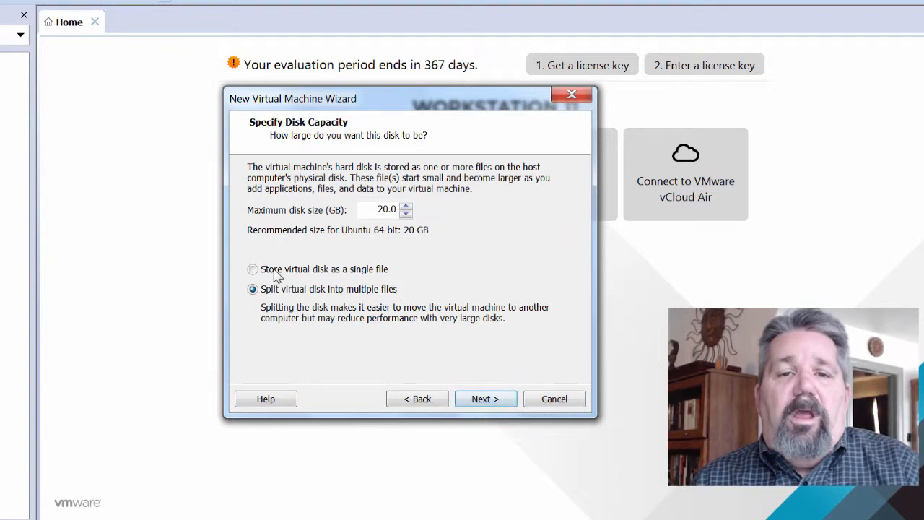
drag(374, 209, 407, 208)
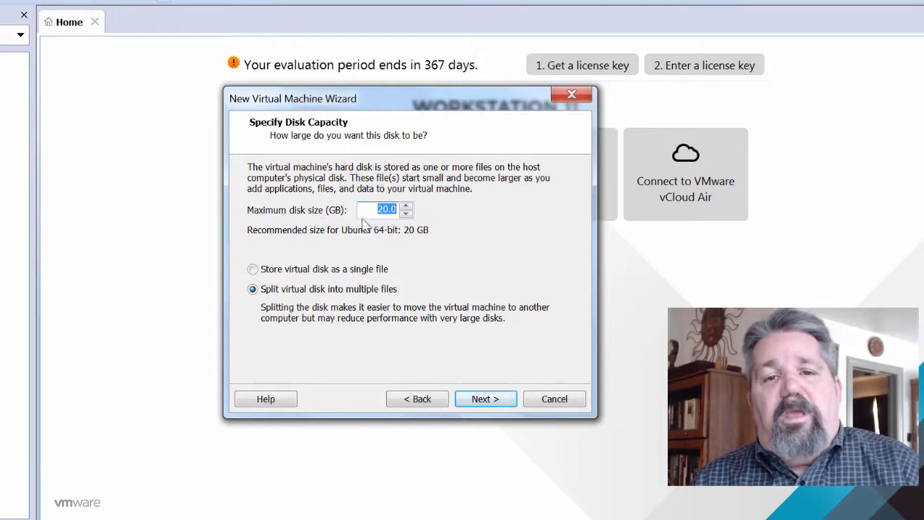
click(442, 270)
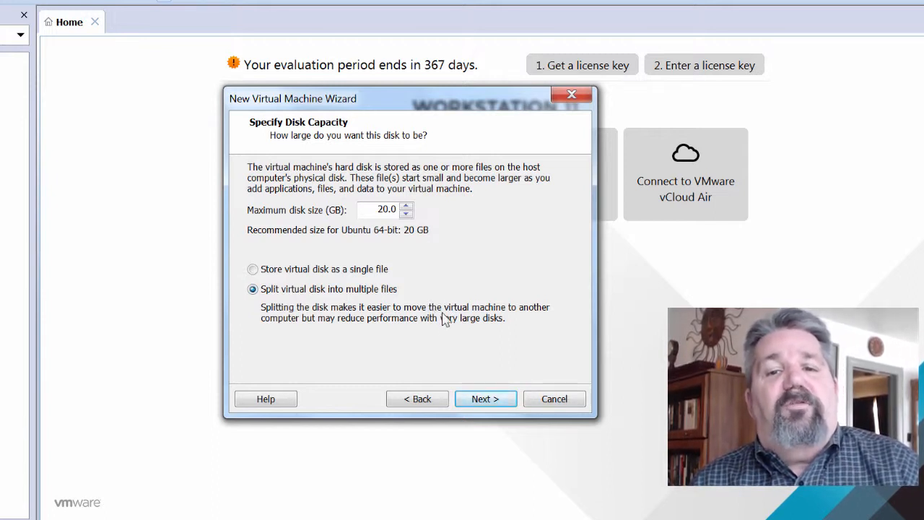
click(486, 402)
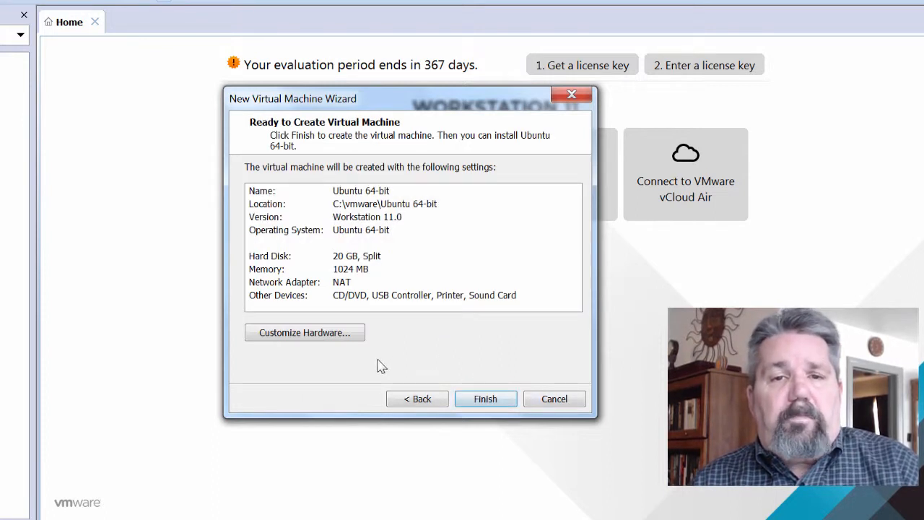
- Raise the new VM's memory from 1024 MB to 2048 MB in Customize Hardware
click(308, 333)
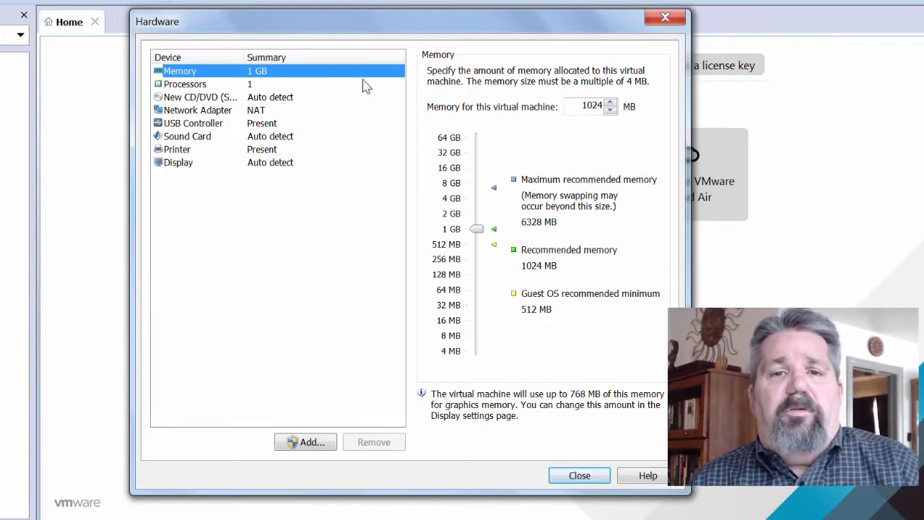
drag(574, 106, 662, 106)
text(2048)
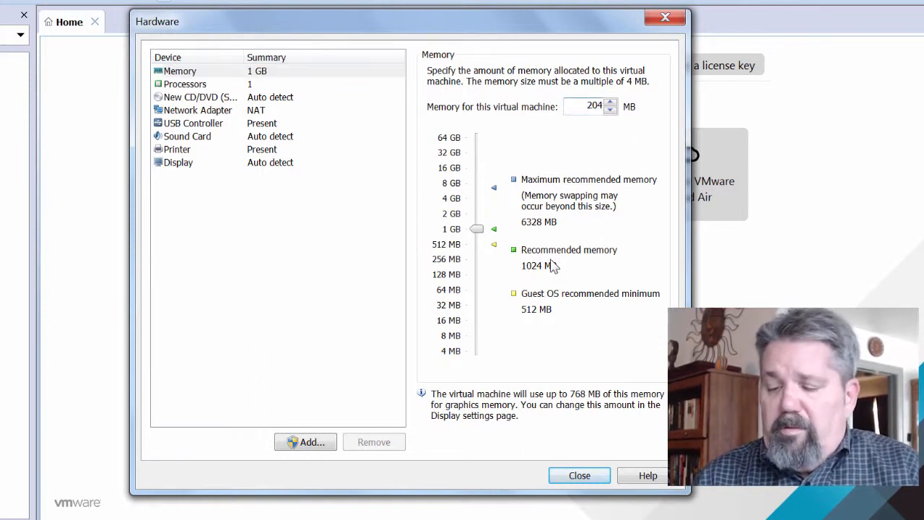
- In the processor settings, turn VT-x hardware virtualization on and back off, leaving 1 processor
click(207, 85)
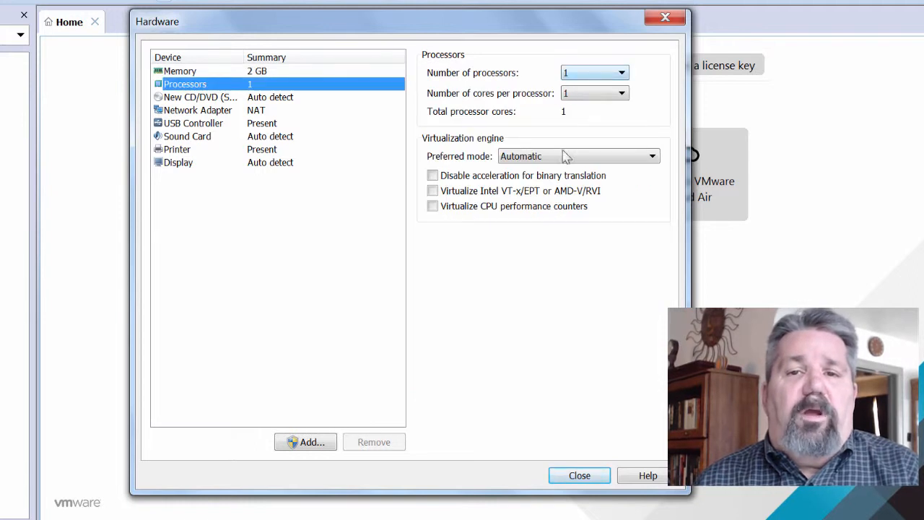
click(432, 192)
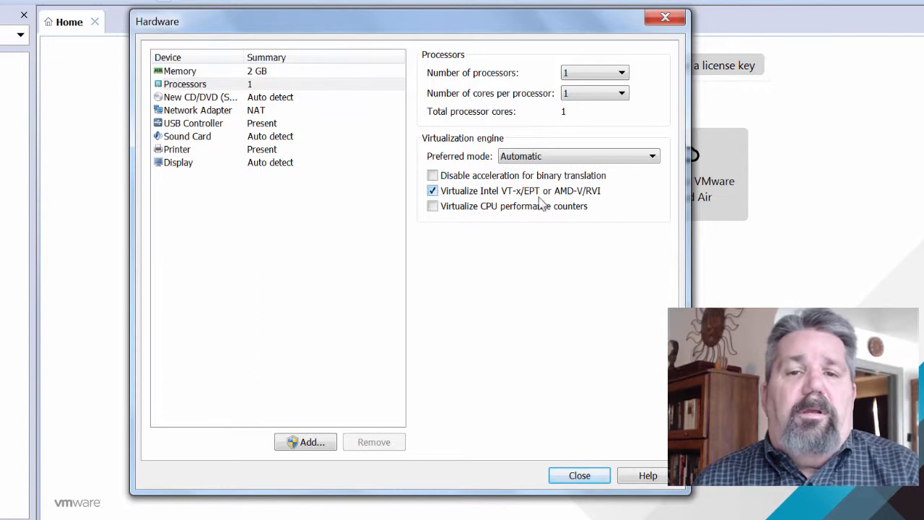
click(433, 191)
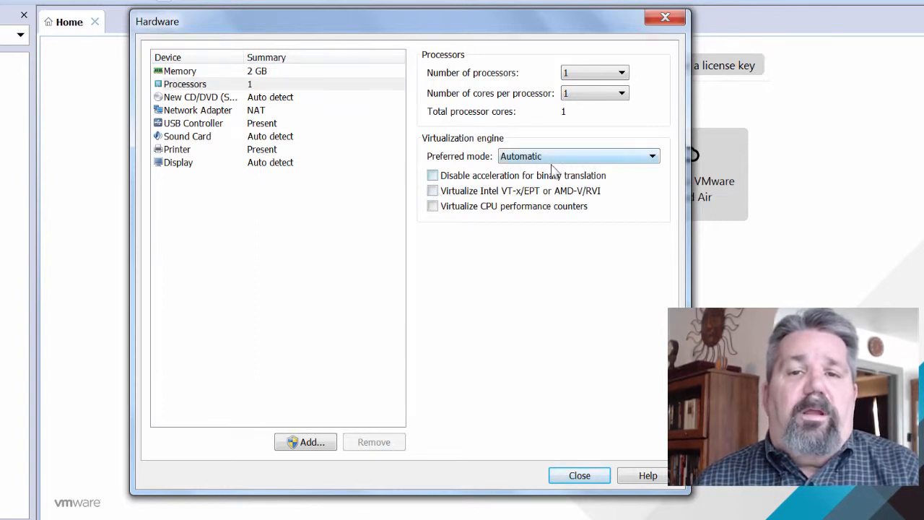
- Set the network adapter to Bridged, connecting the VM directly to the physical network
click(189, 111)
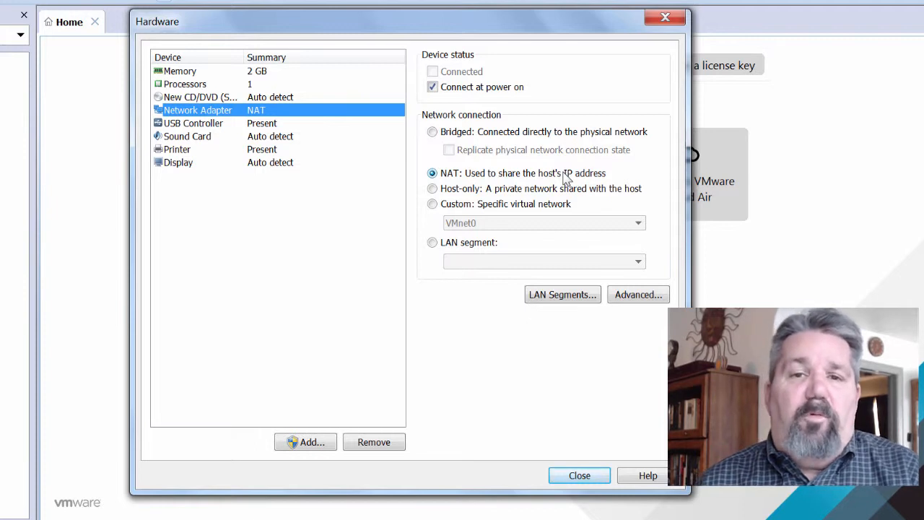
click(433, 131)
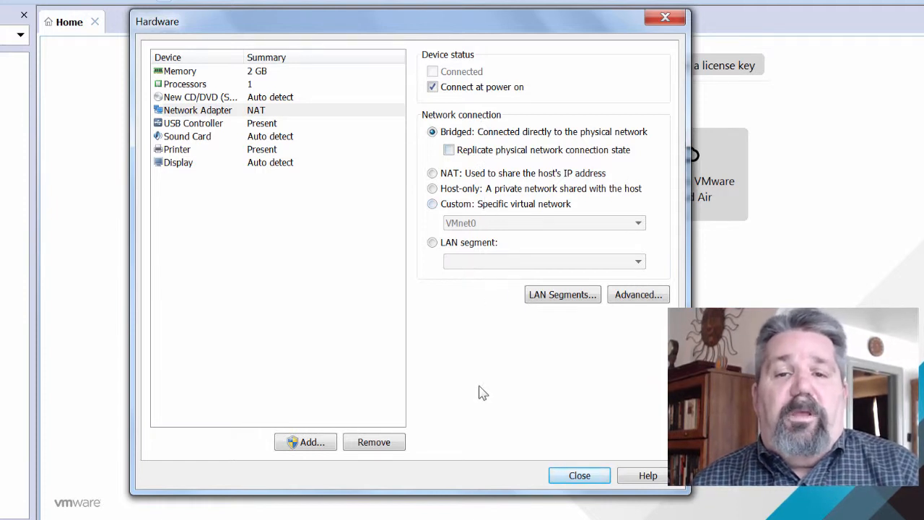
- Finish creating the Ubuntu 64-bit VM, then resize and maximize the Workstation window
click(578, 477)
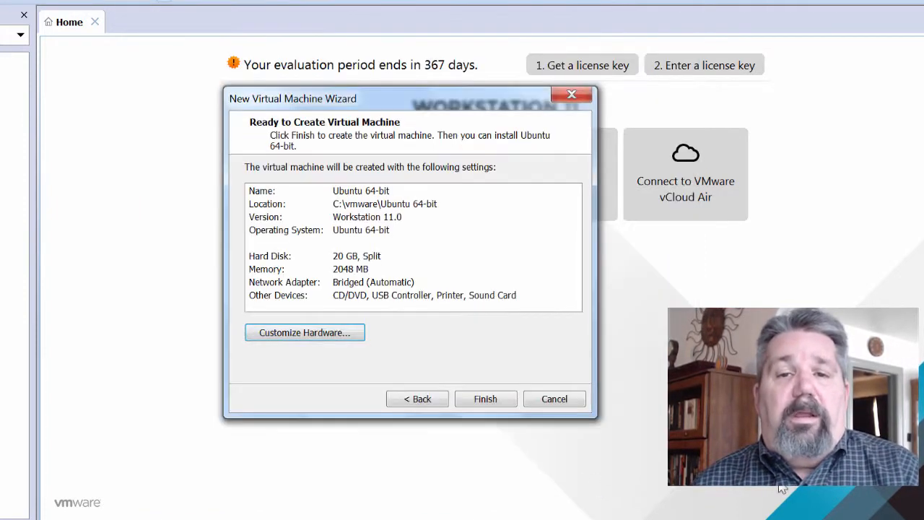
click(485, 399)
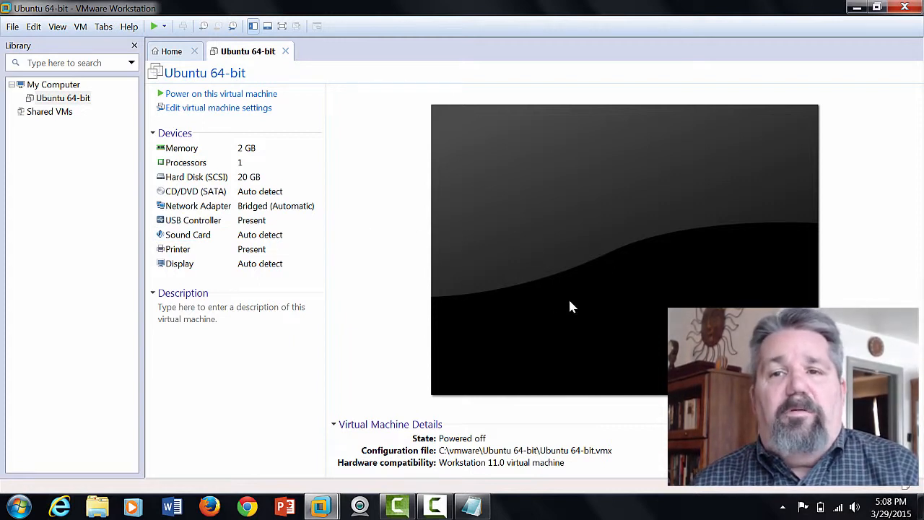
click(876, 8)
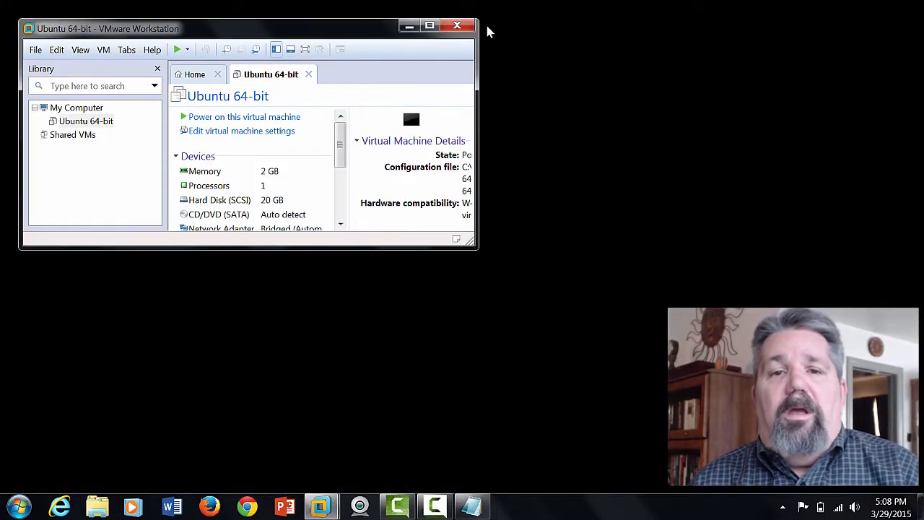
drag(357, 35, 463, 56)
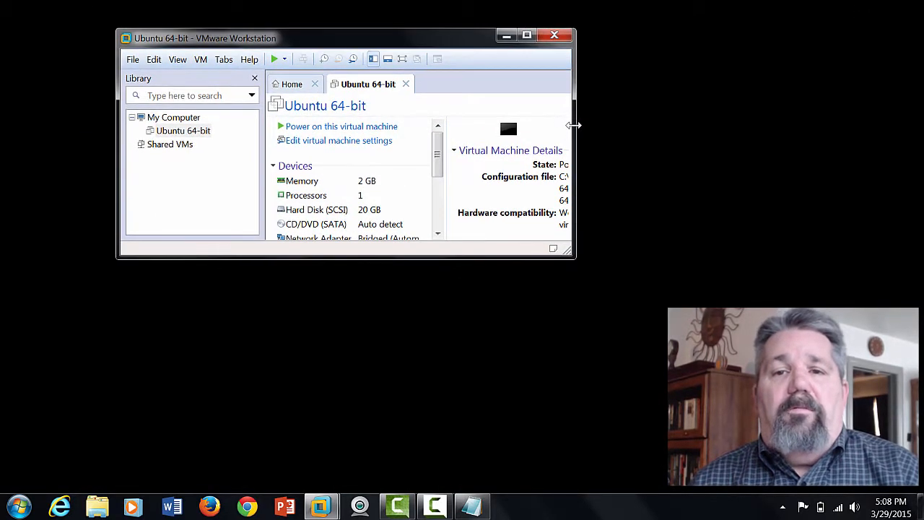
drag(576, 123, 749, 140)
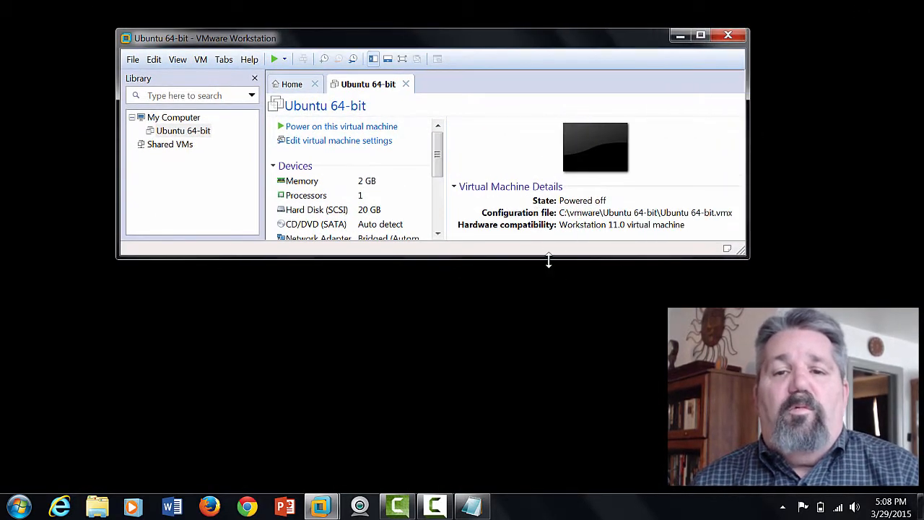
drag(549, 265, 575, 428)
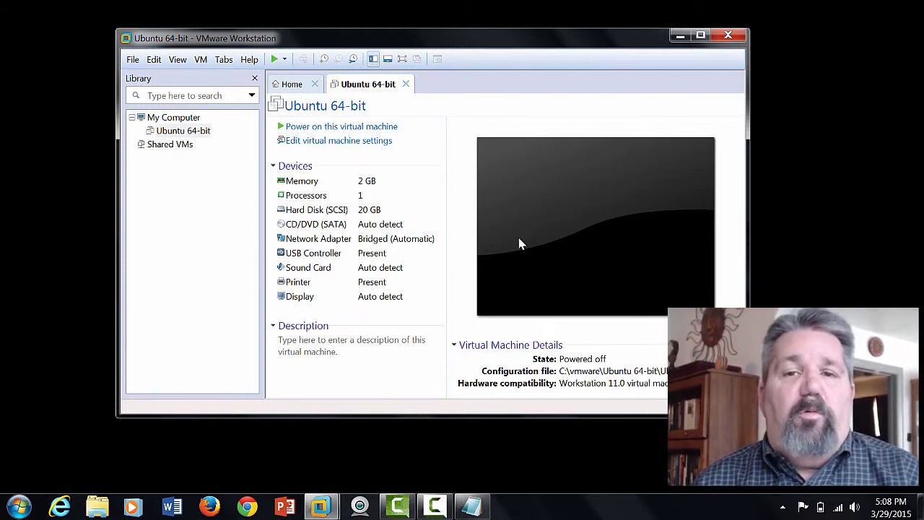
click(699, 33)
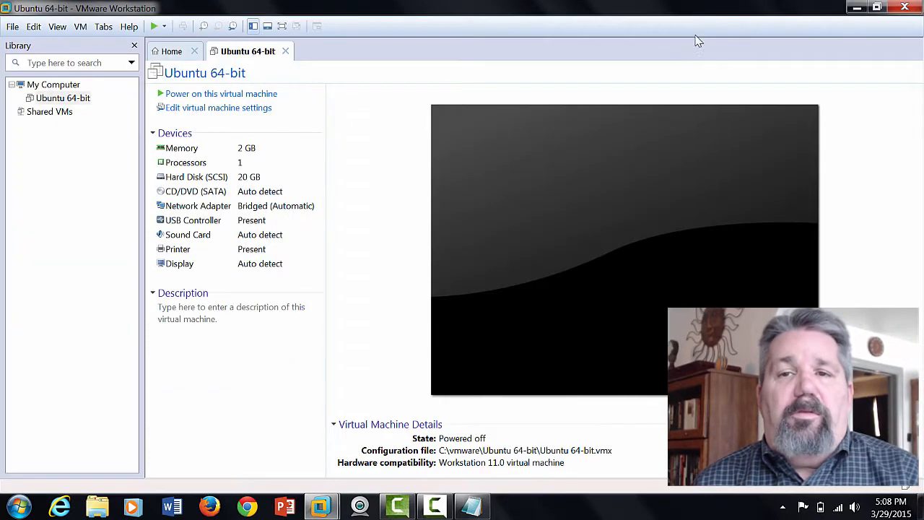
- Enter the description 'Demo install of Ubunut' followed by the login user name and password
click(182, 112)
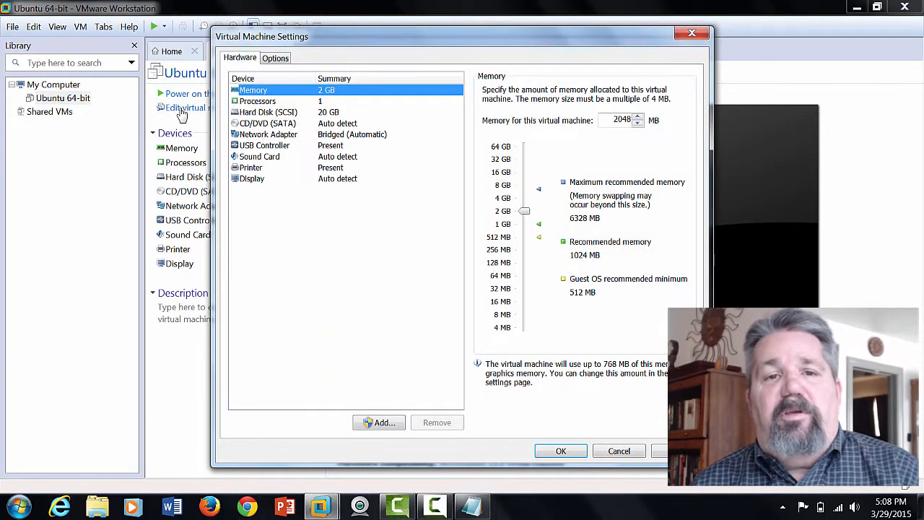
click(619, 451)
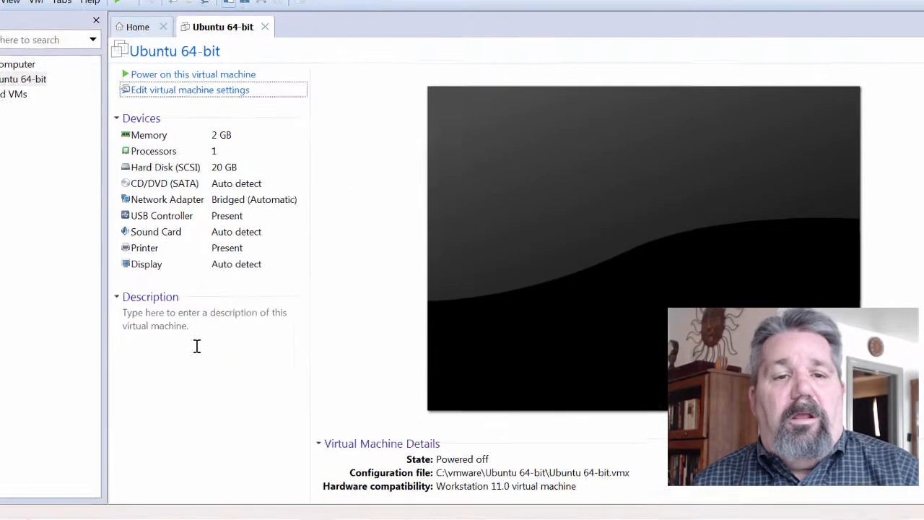
click(100, 333)
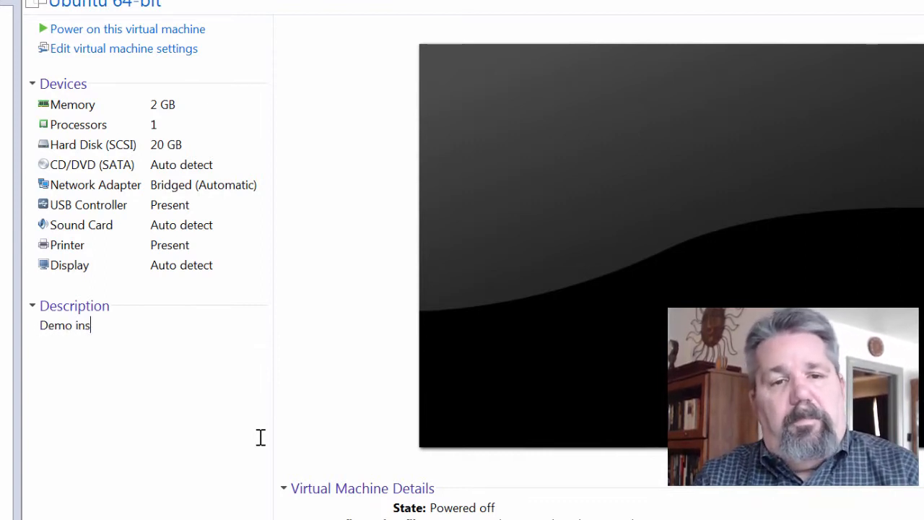
text(Demo install a)
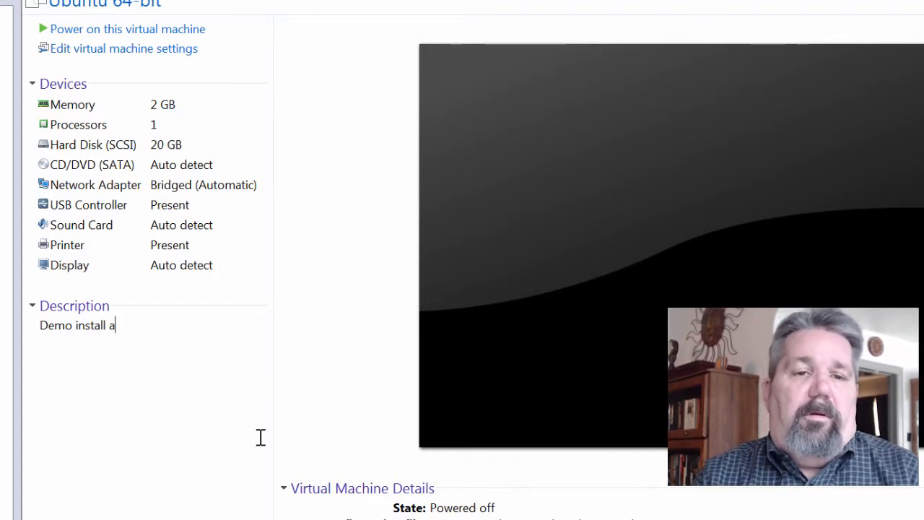
key(BackSpace)
text(of U)
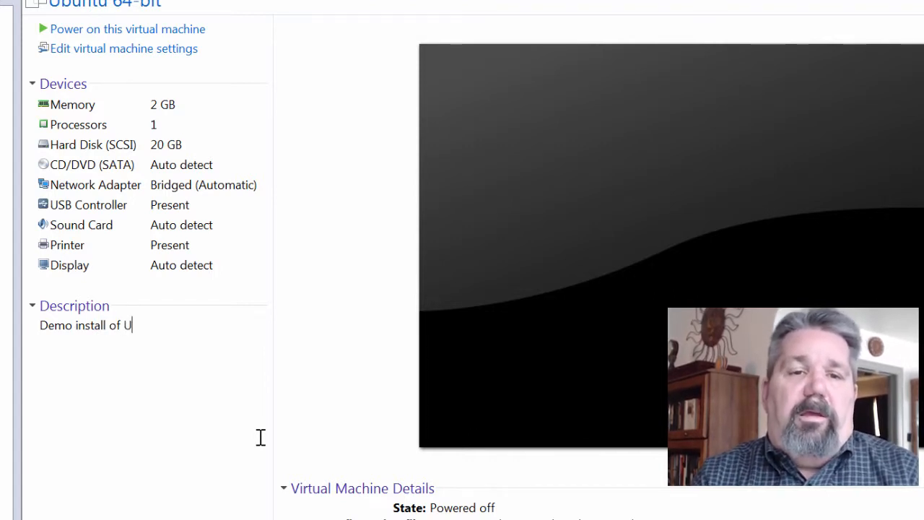
text(bunut )
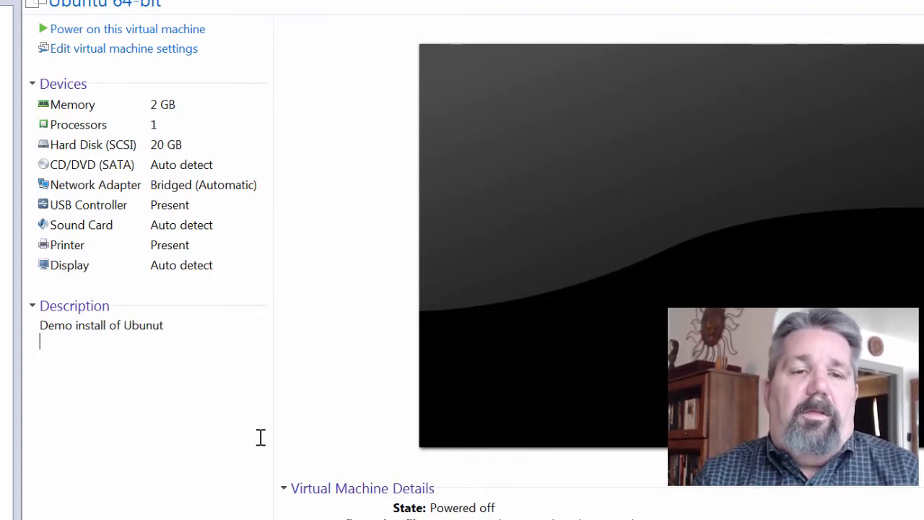
text(User )
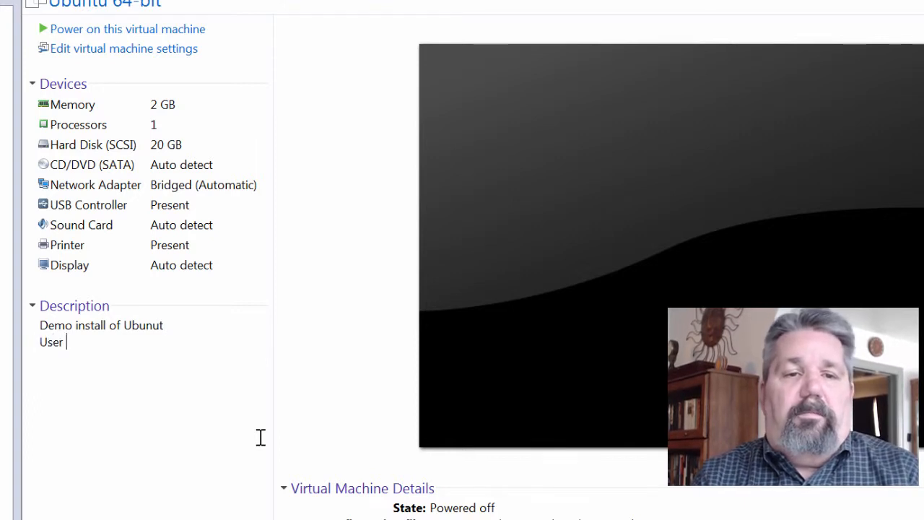
text(name )
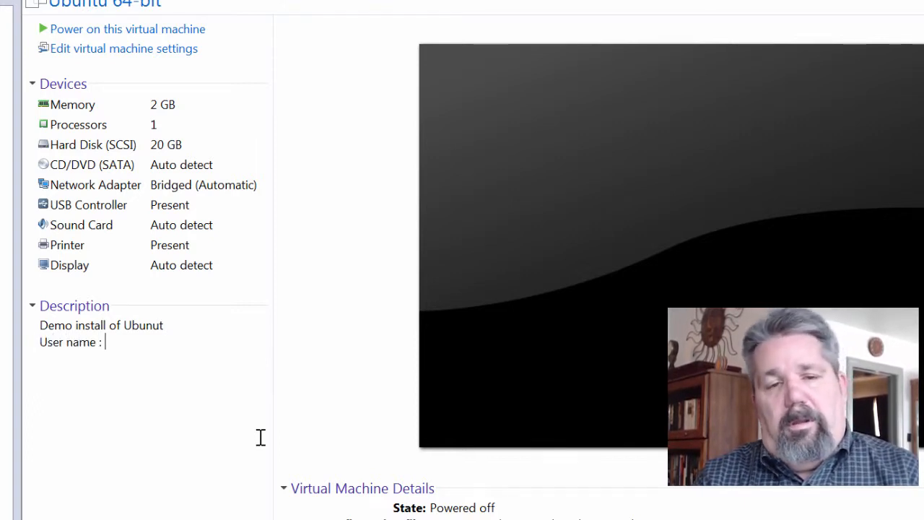
text(: )
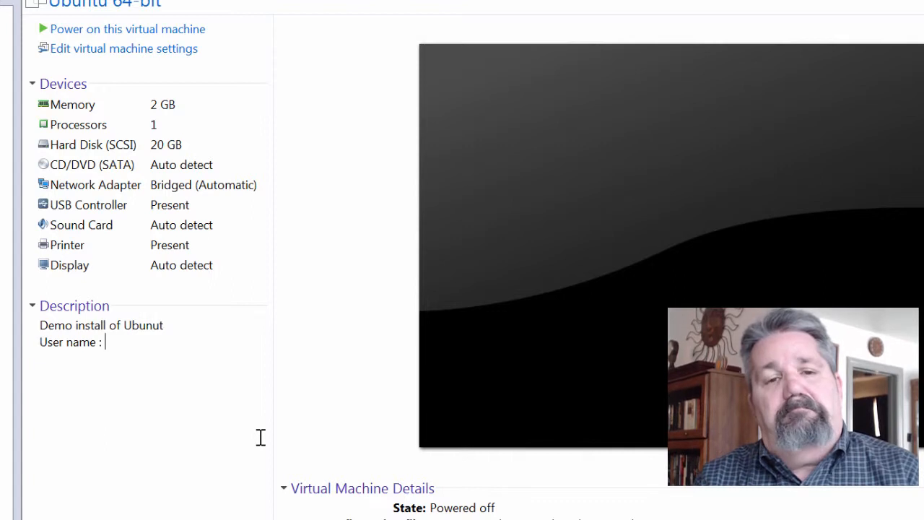
text(ad)
key(BackSpace)
key(BackSpace)
key(BackSpace)
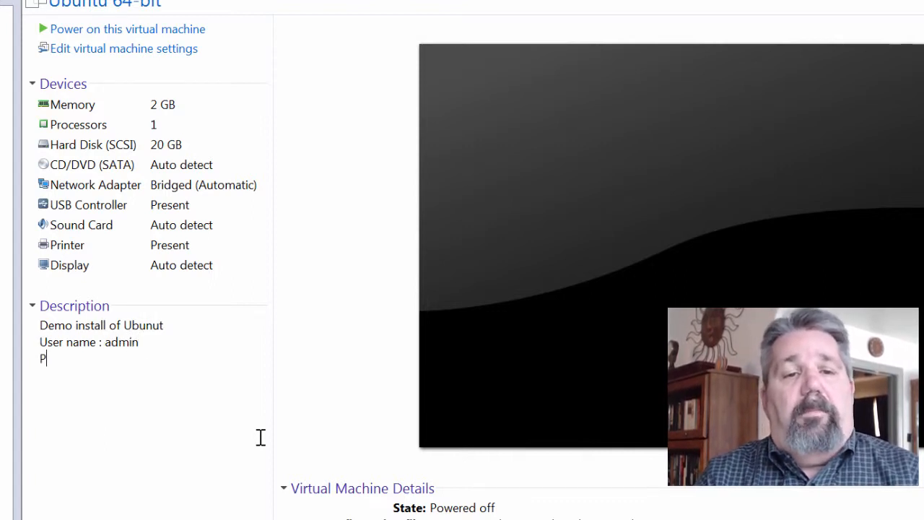
text(Password)
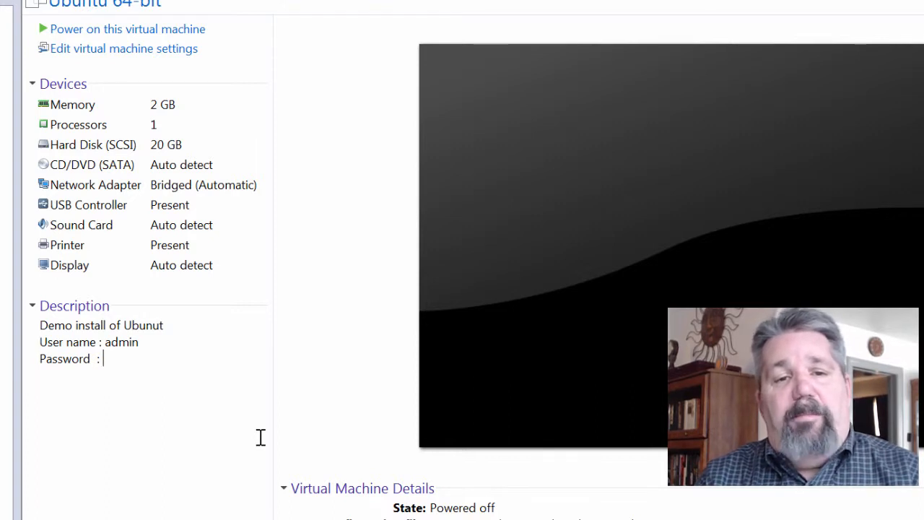
text(: Qwerty1!)
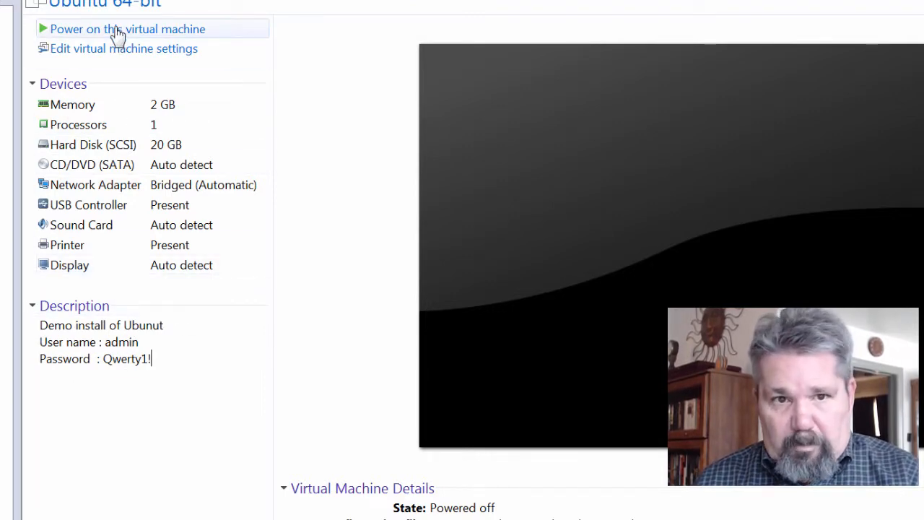
- Power on the Ubuntu 64-bit VM, dismiss the removable devices hint, then release the mouse
click(116, 31)
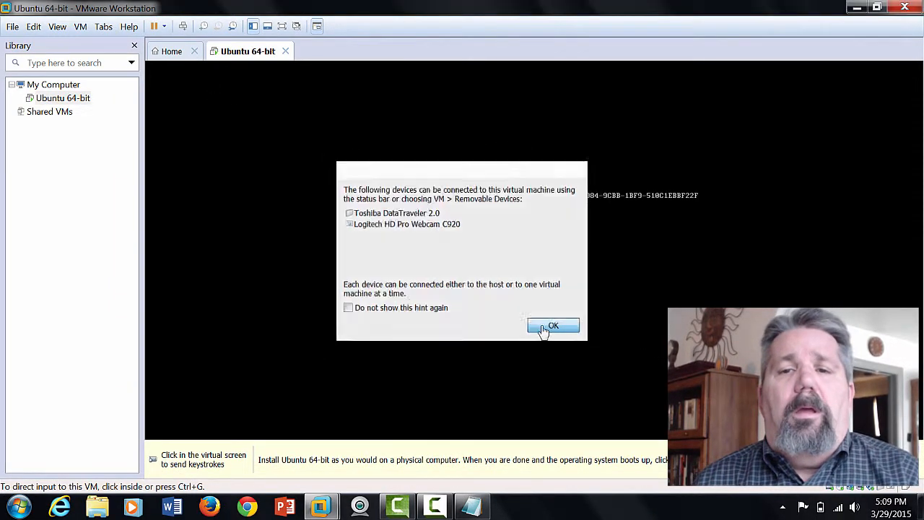
click(544, 328)
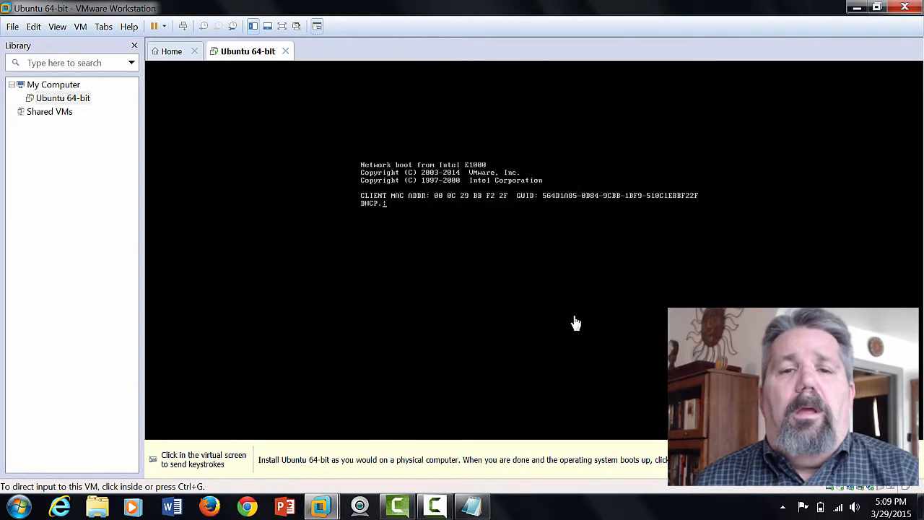
click(397, 182)
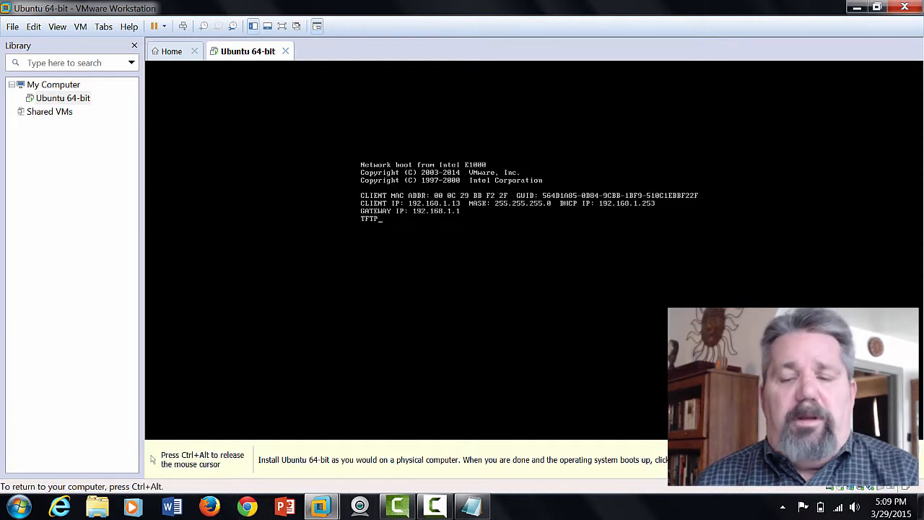
key(ctrl+alt)
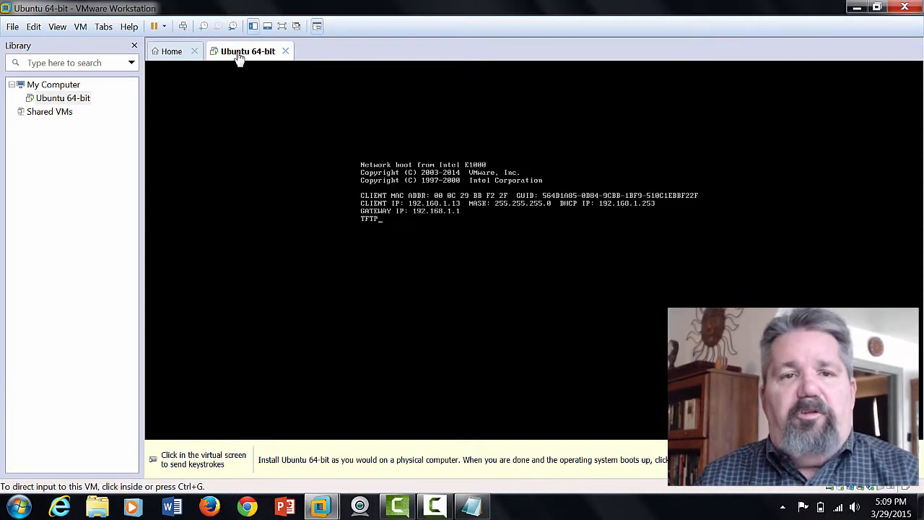
- Power off the VM from its tab's Power menu and confirm the power-off
right_click(237, 53)
mouse_move(262, 80)
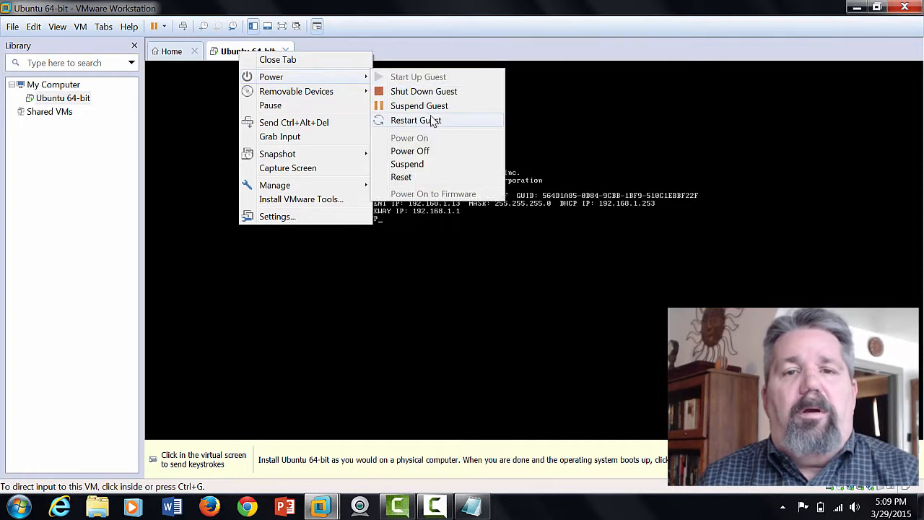
click(422, 151)
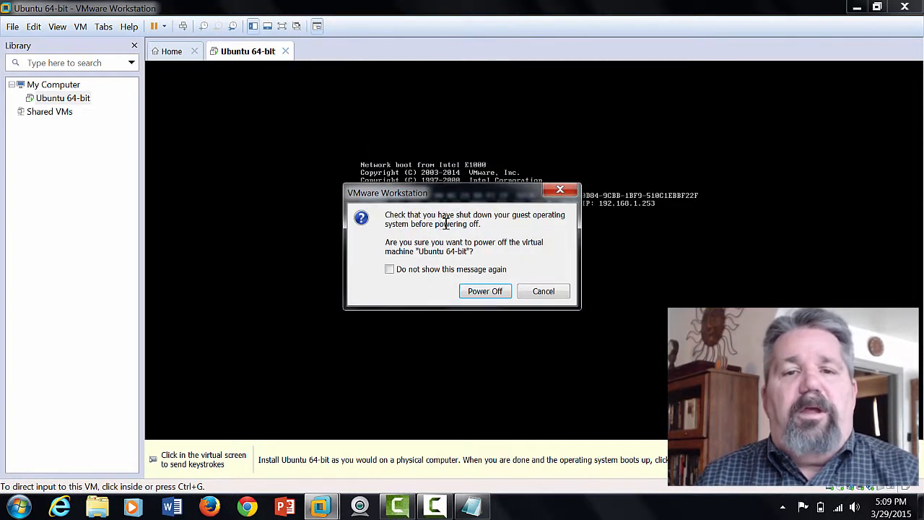
click(488, 293)
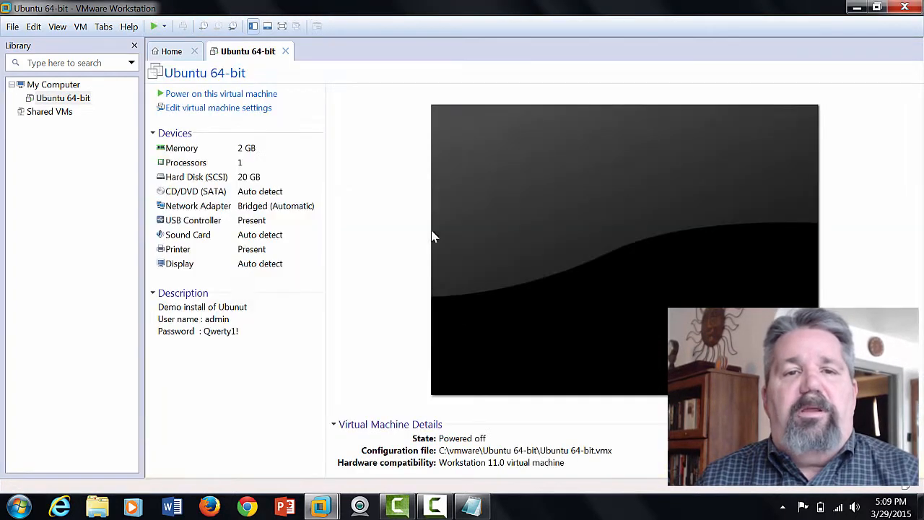
- Point the CD/DVD (SATA) drive at C:\IOSs\ubuntu-14.04.2-desktop-amd64 ISO and save the settings
click(216, 108)
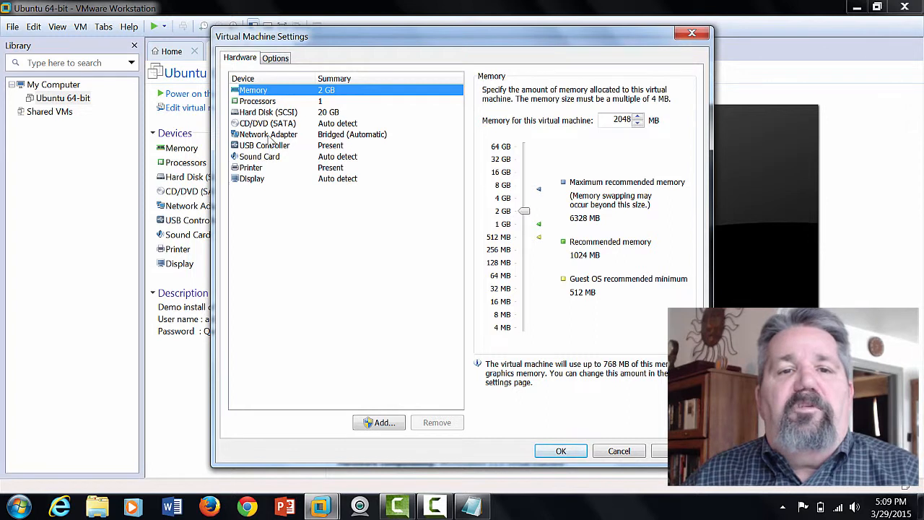
click(266, 124)
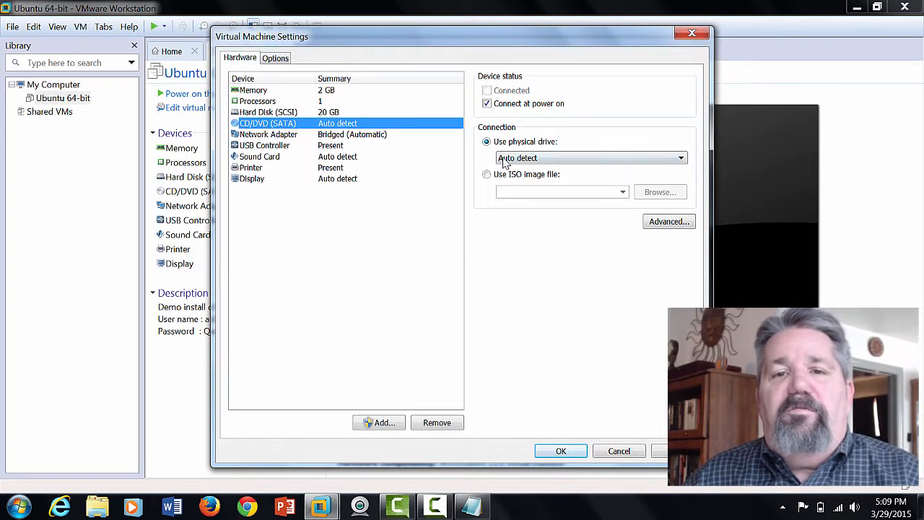
click(488, 174)
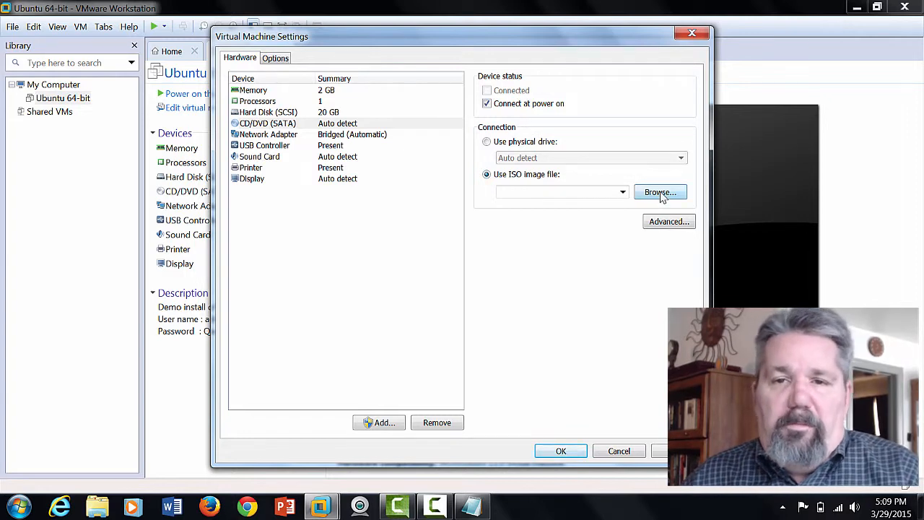
click(661, 194)
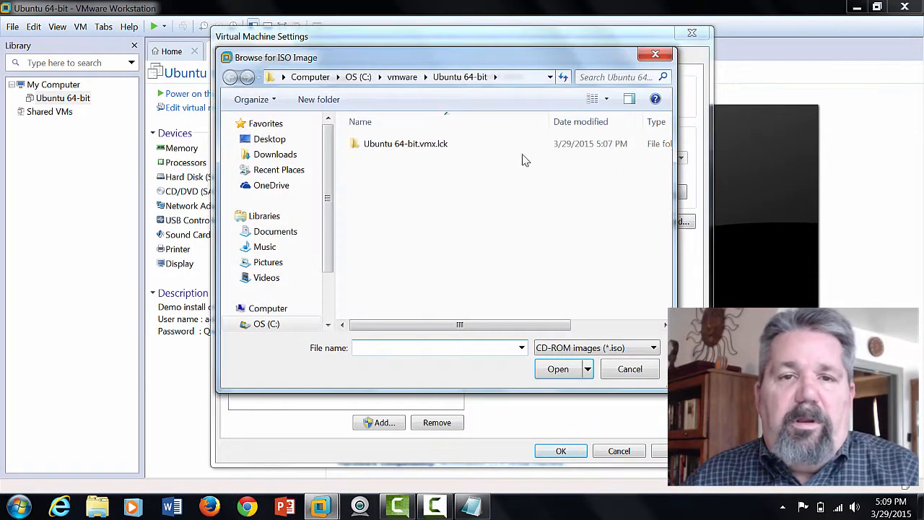
click(363, 79)
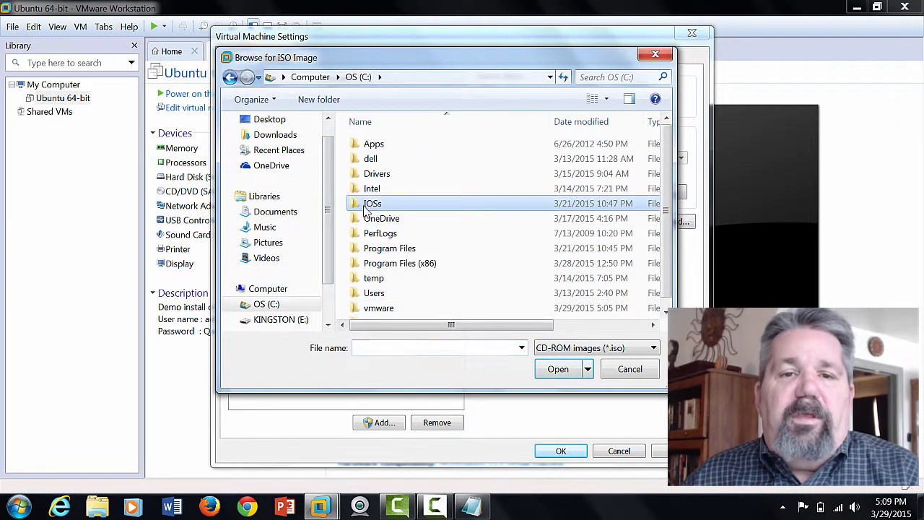
double_click(368, 207)
click(379, 144)
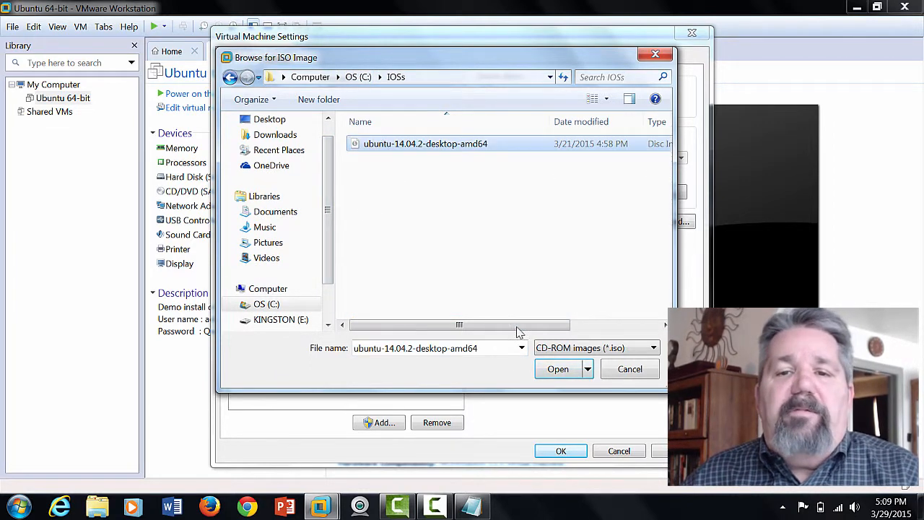
click(550, 369)
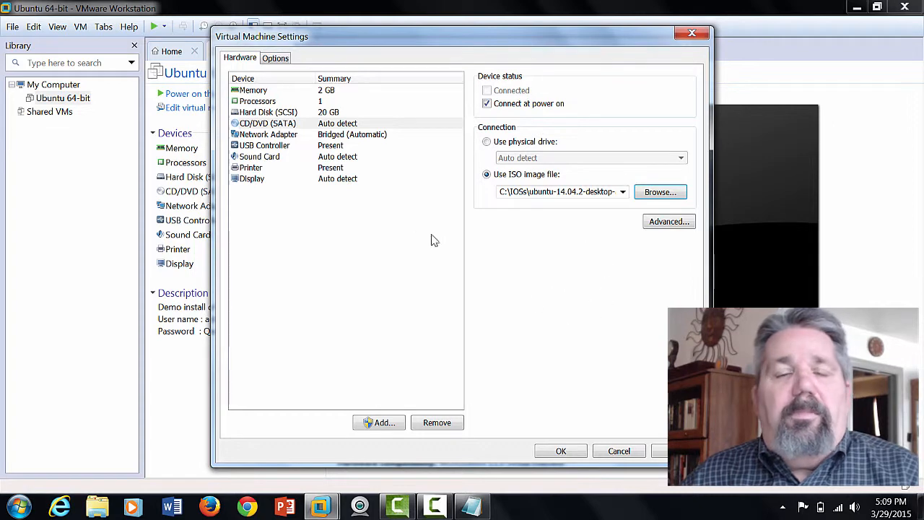
click(558, 457)
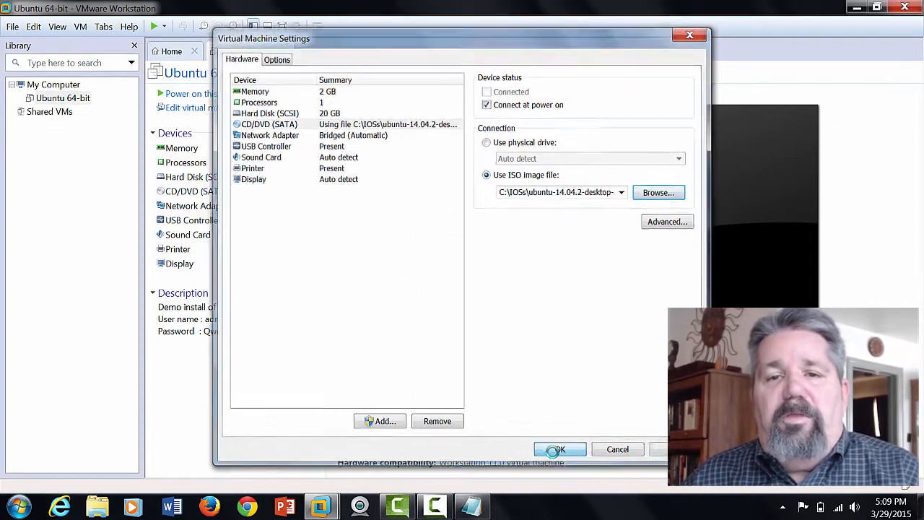
- Power on the VM and dismiss the Removable Devices hint so it boots the Ubuntu ISO
click(185, 96)
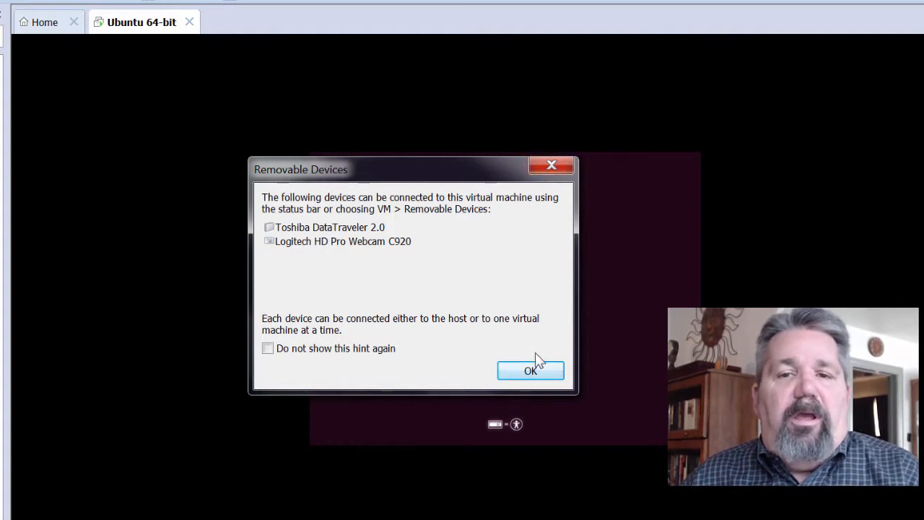
click(530, 371)
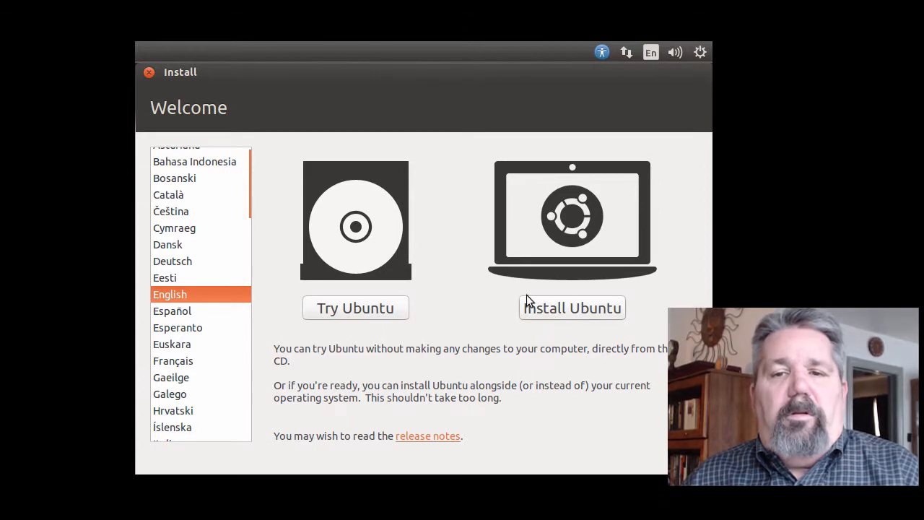
- Choose Install Ubuntu with third-party software included and continue to Installation type
click(543, 311)
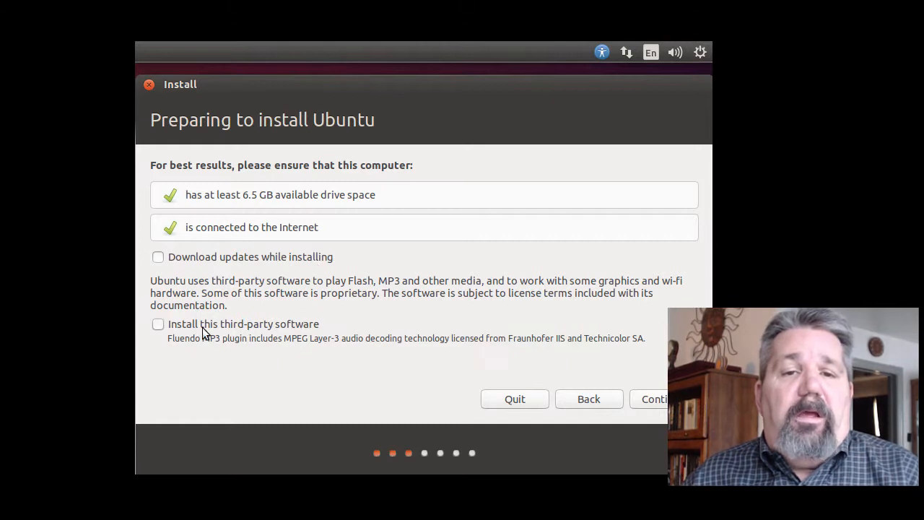
click(159, 325)
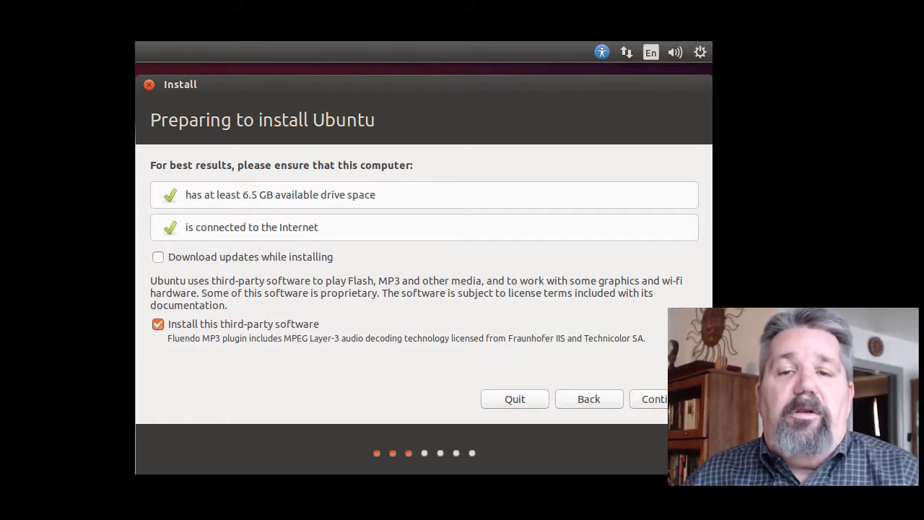
click(675, 399)
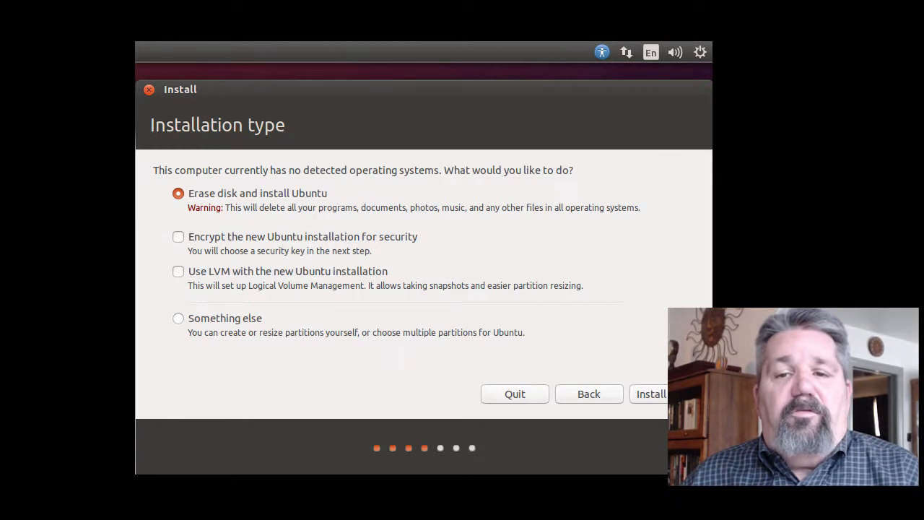
- Start the Erase disk and install Ubuntu option and confirm writing the changes to disk
click(656, 392)
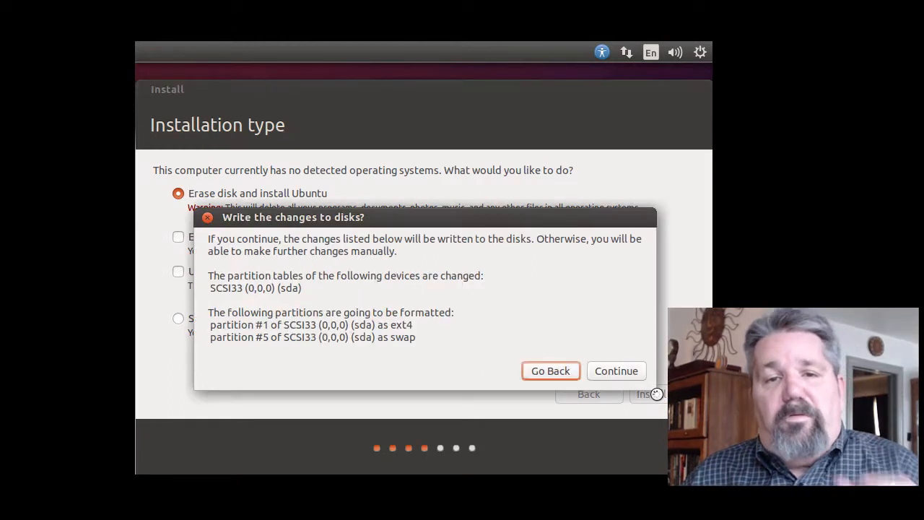
click(550, 371)
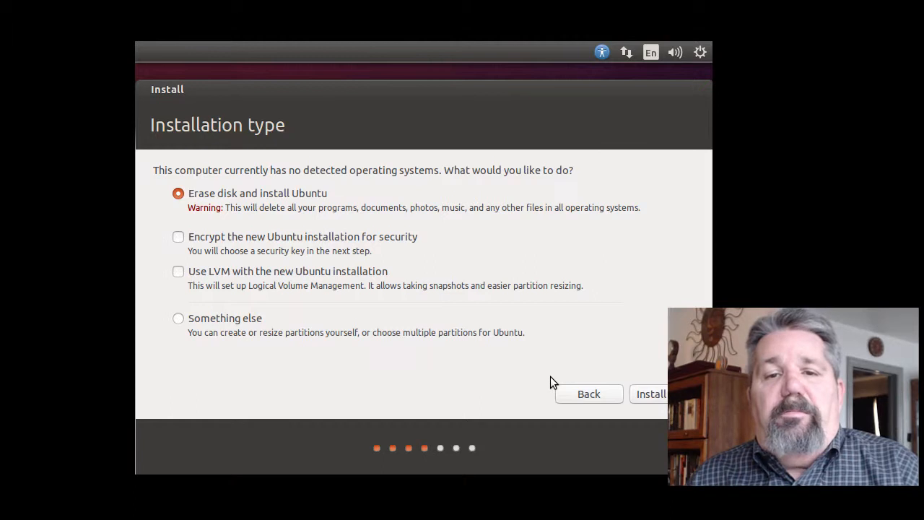
click(650, 397)
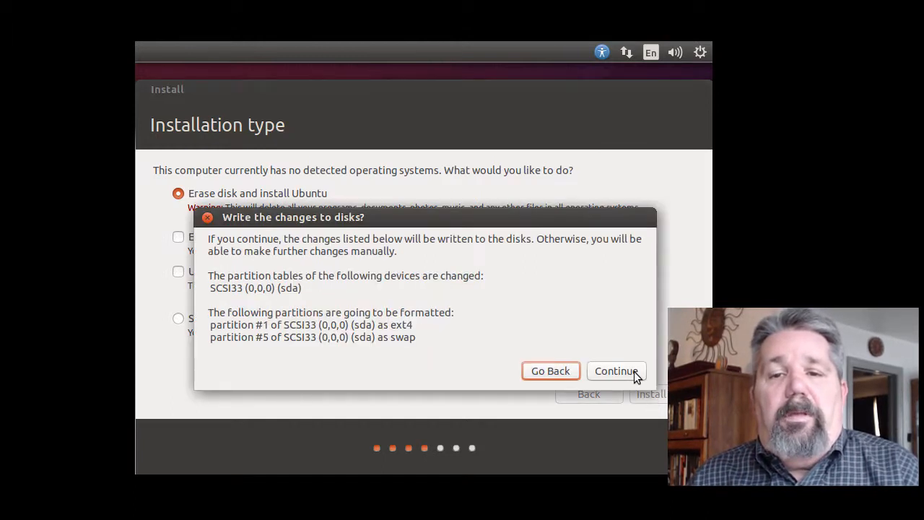
click(634, 372)
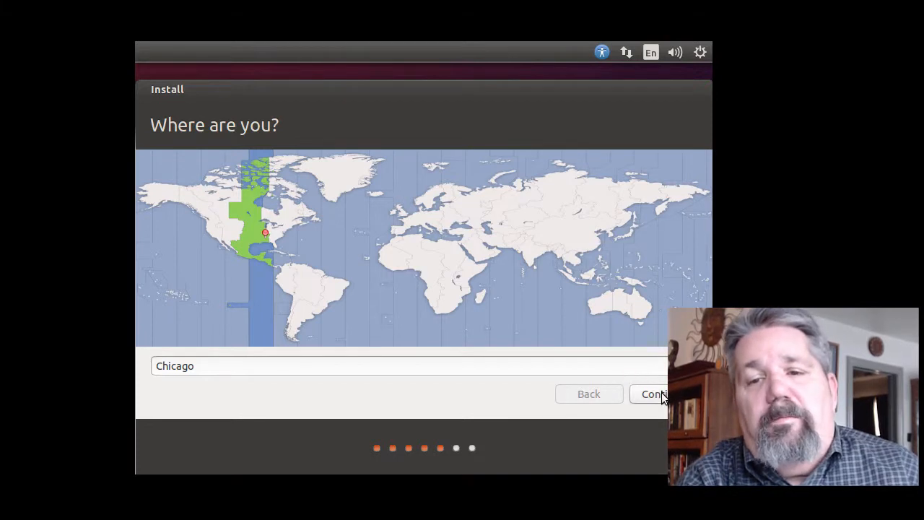
- Continue with Chicago as the location and the English (US) keyboard layout
click(661, 393)
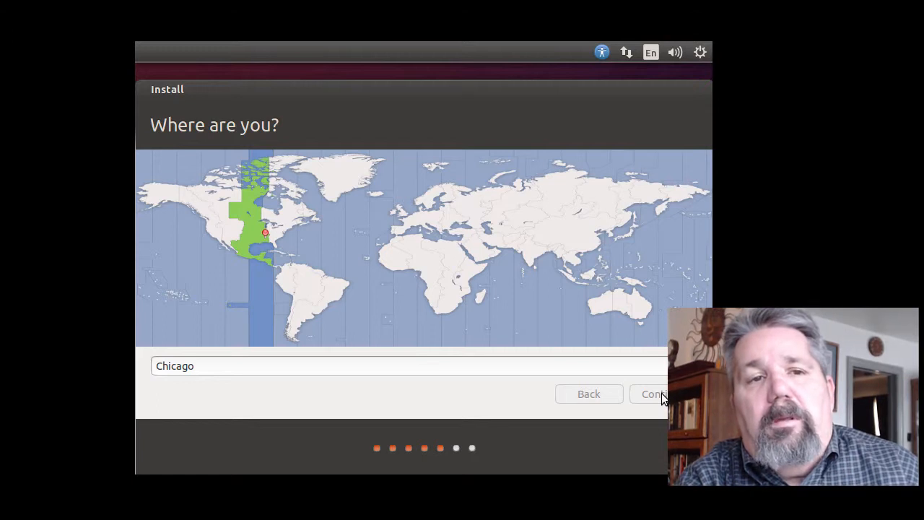
click(662, 393)
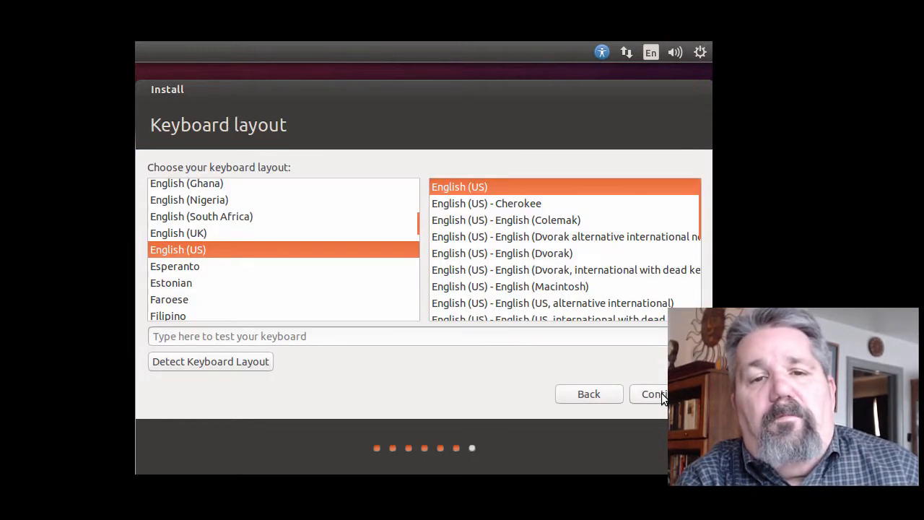
click(646, 394)
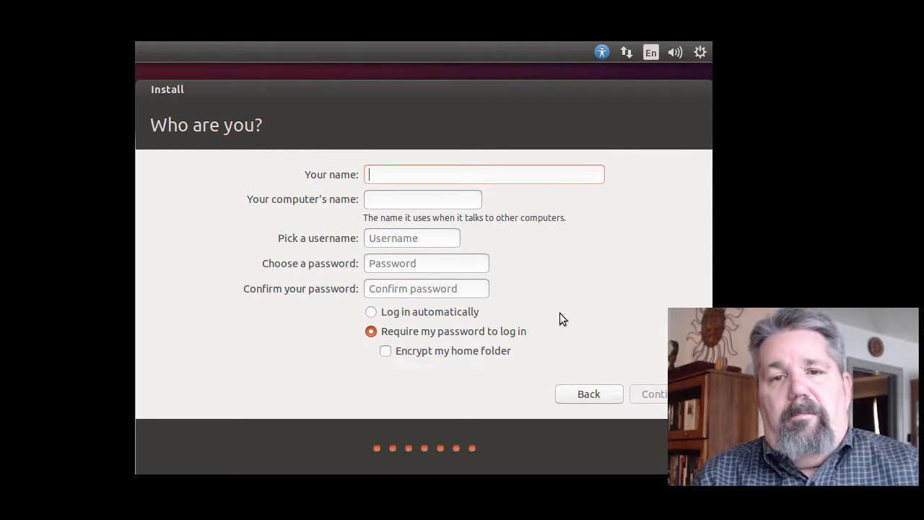
- Enter 'instructor' as the account name, then fill in a password and a confirmation
text(ins)
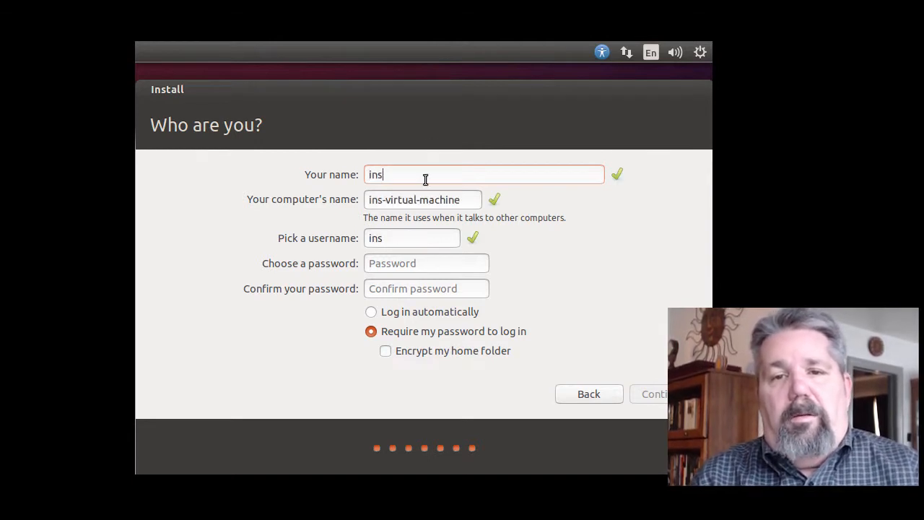
text(tructor)
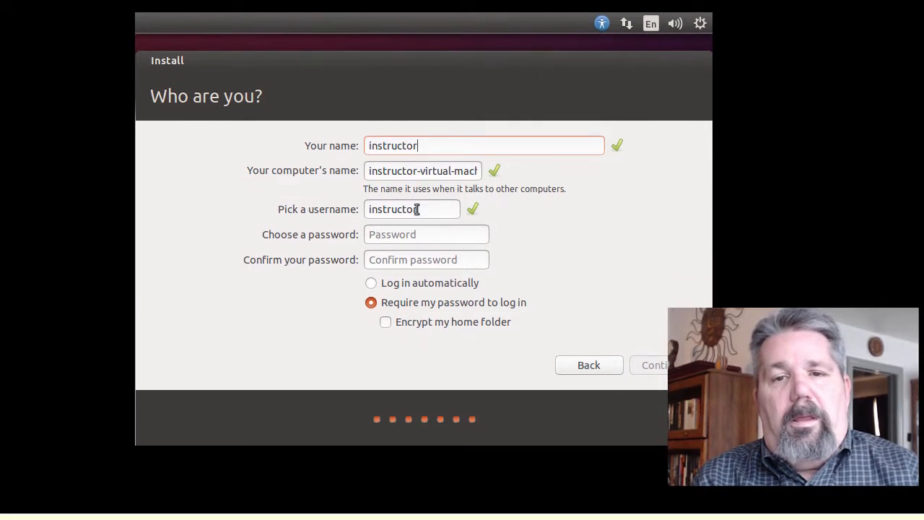
drag(421, 237, 345, 230)
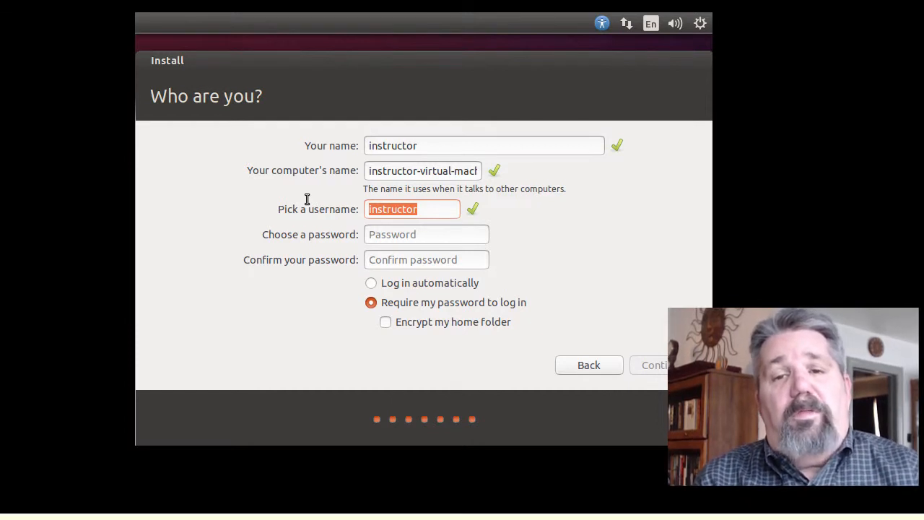
key(Tab)
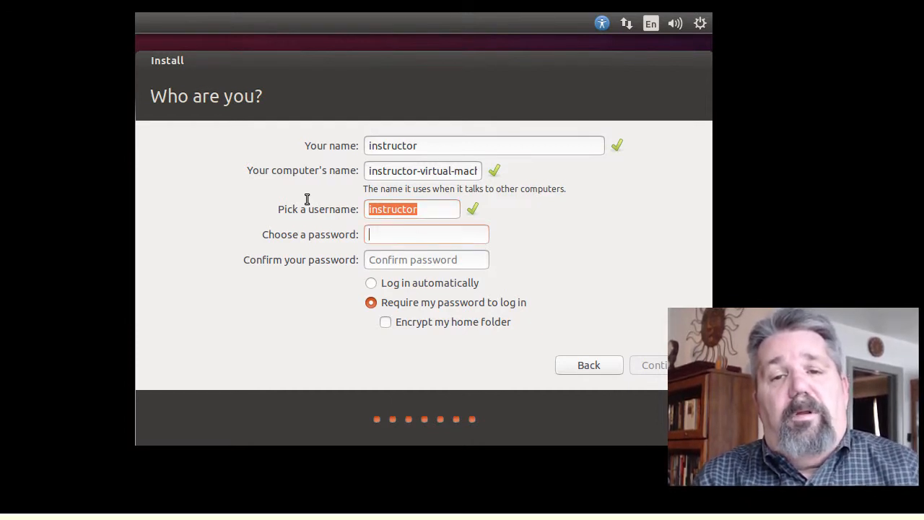
text(●●●●●●●)
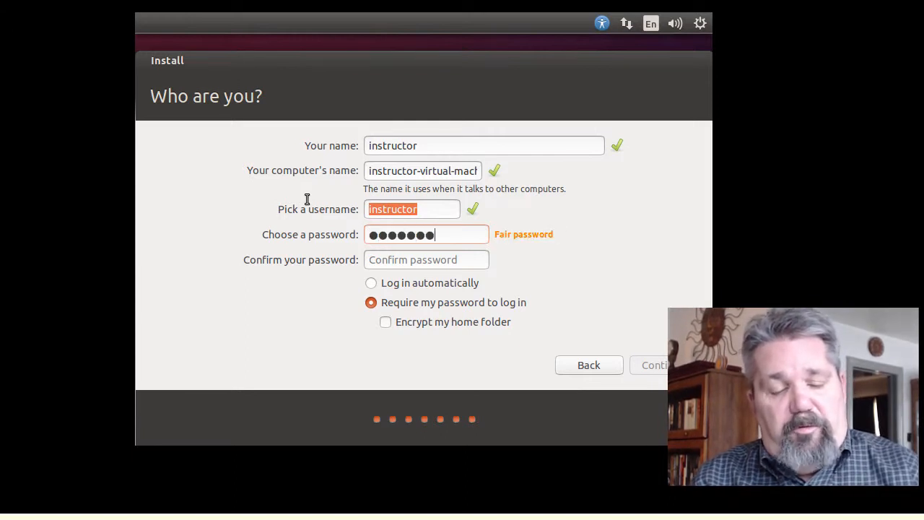
text(●)
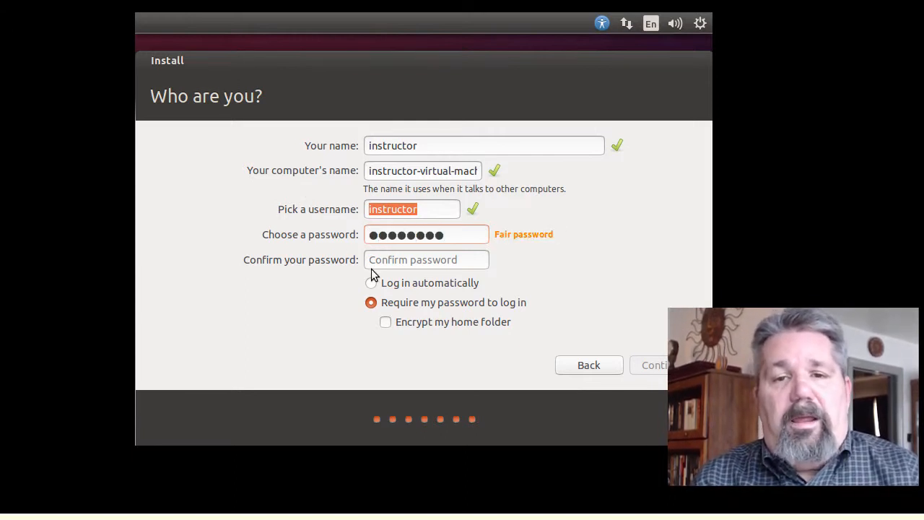
right_click(398, 261)
click(364, 267)
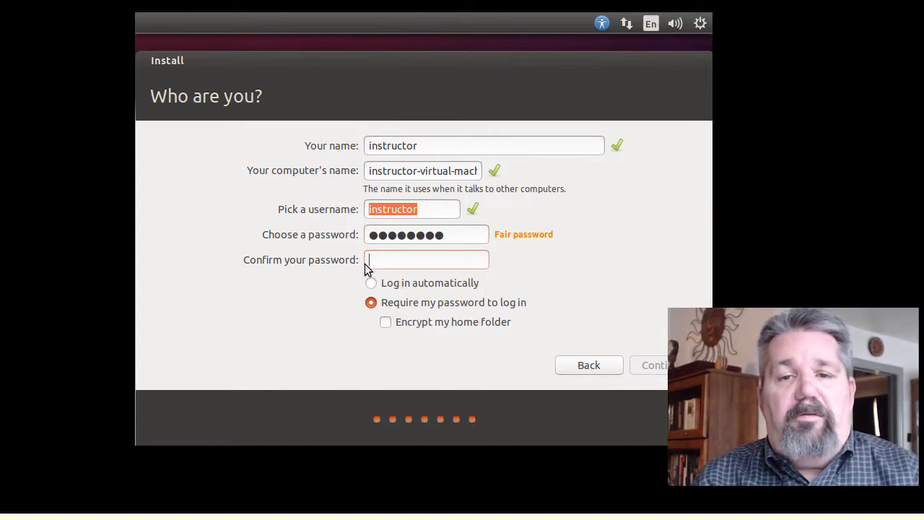
text(●●●●●)
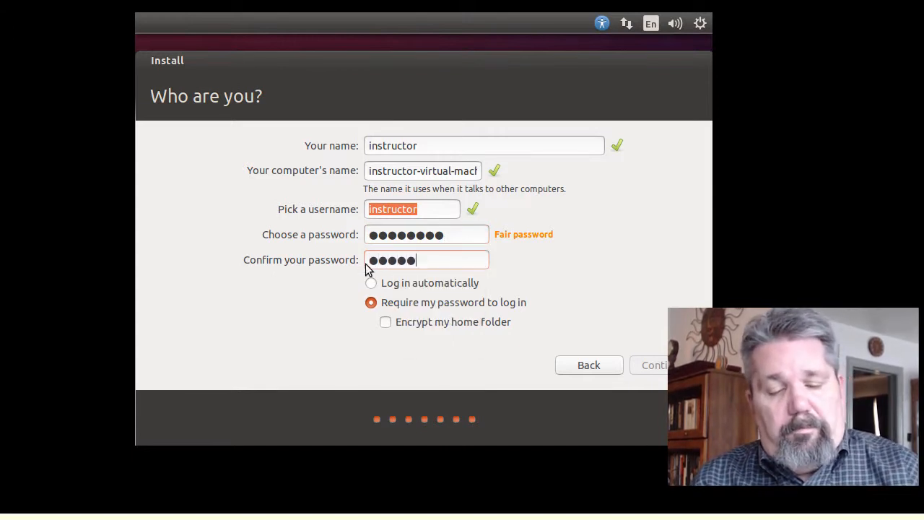
text(●●)
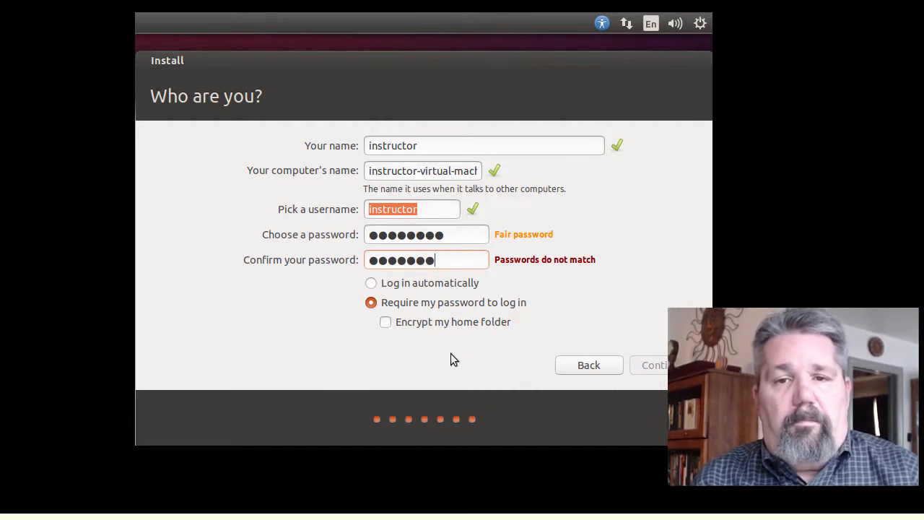
- Retype the account password and re-enter the same password in the confirmation field
drag(448, 237, 347, 230)
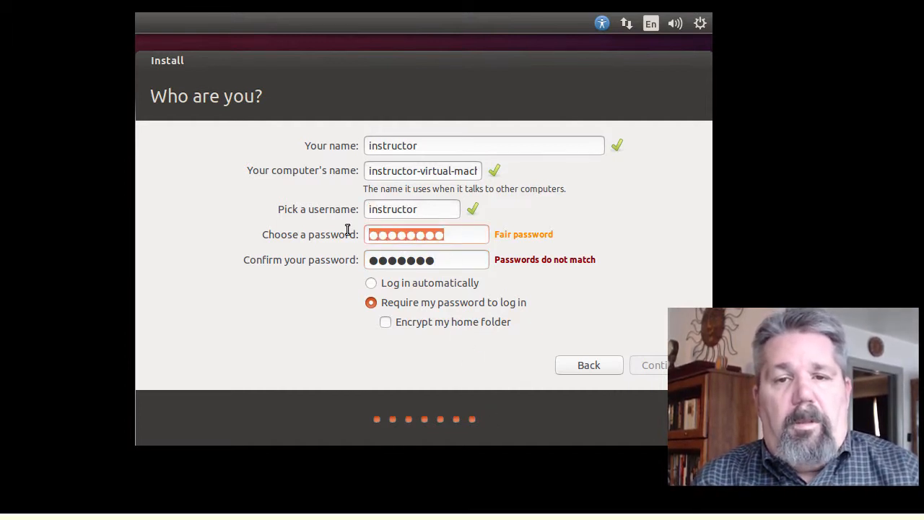
key(BackSpace)
text(●●●●●)
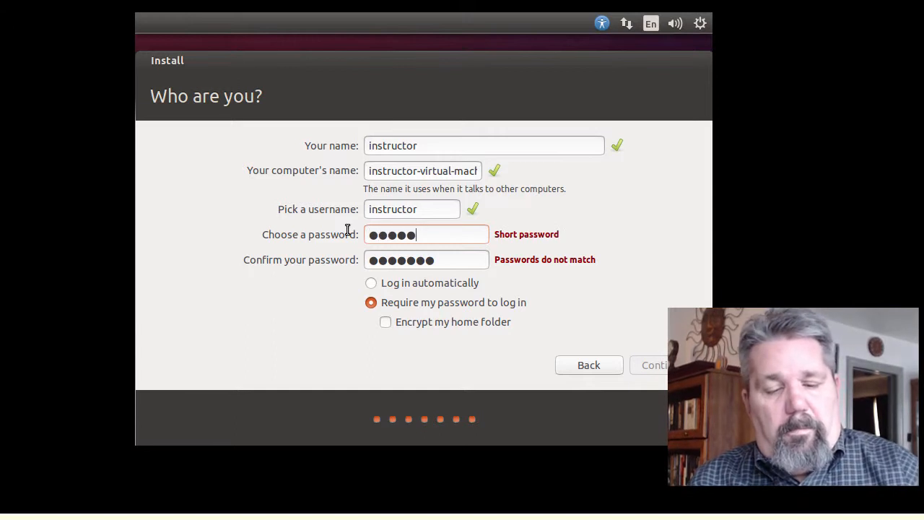
text(●●●)
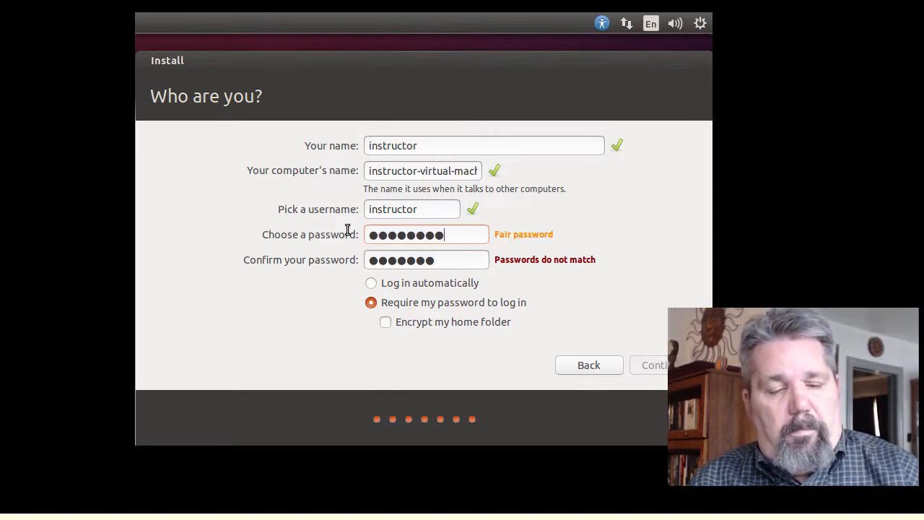
key(Tab)
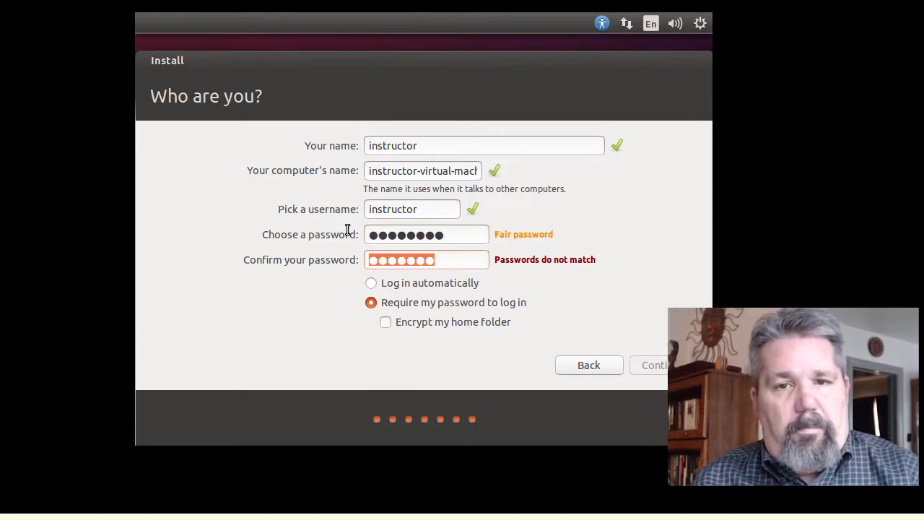
key(BackSpace)
text(●●●●●●)
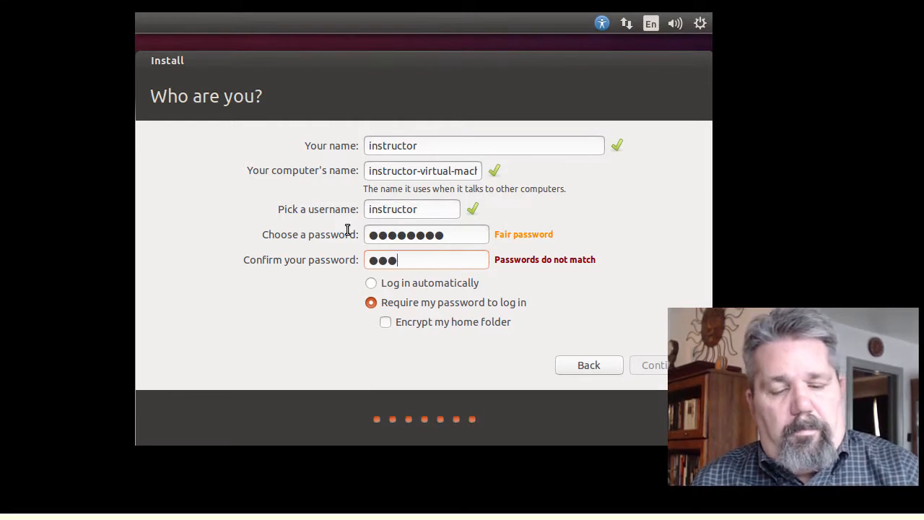
text(●●)
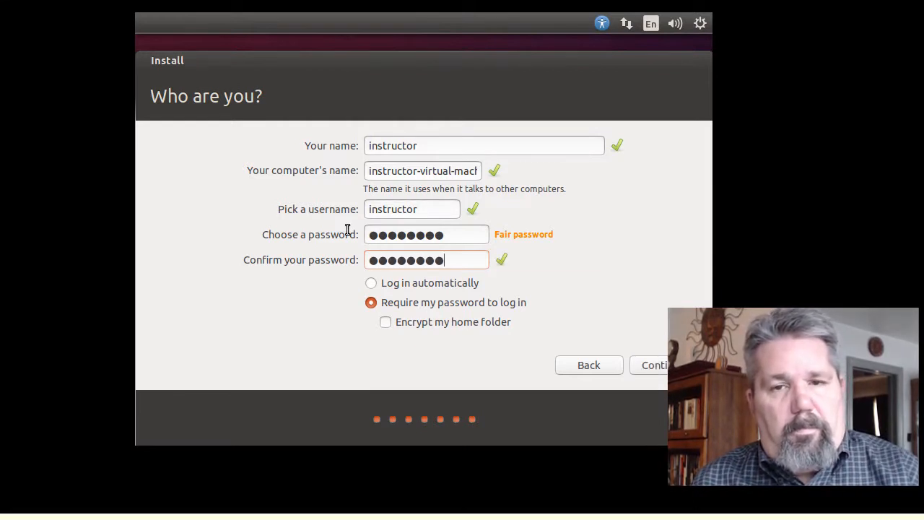
- Continue with these account details and advance the installer slideshow while Ubuntu installs
click(639, 365)
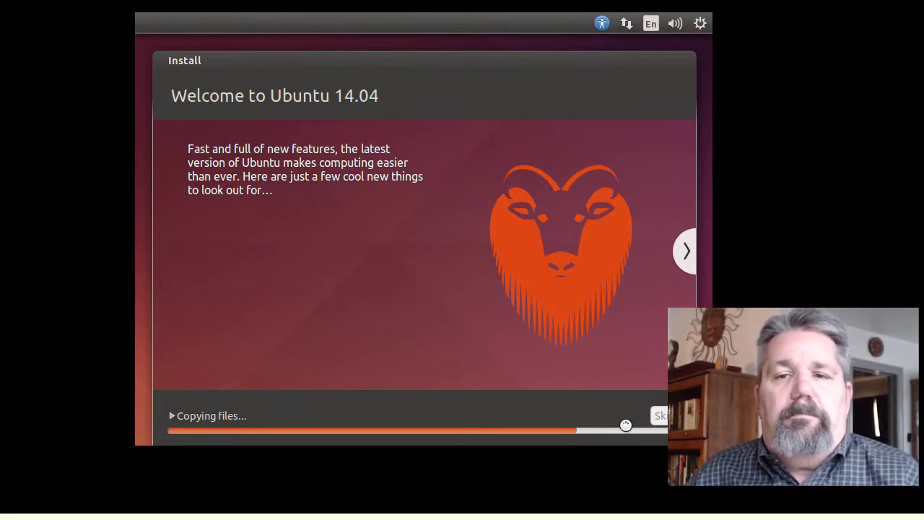
click(688, 253)
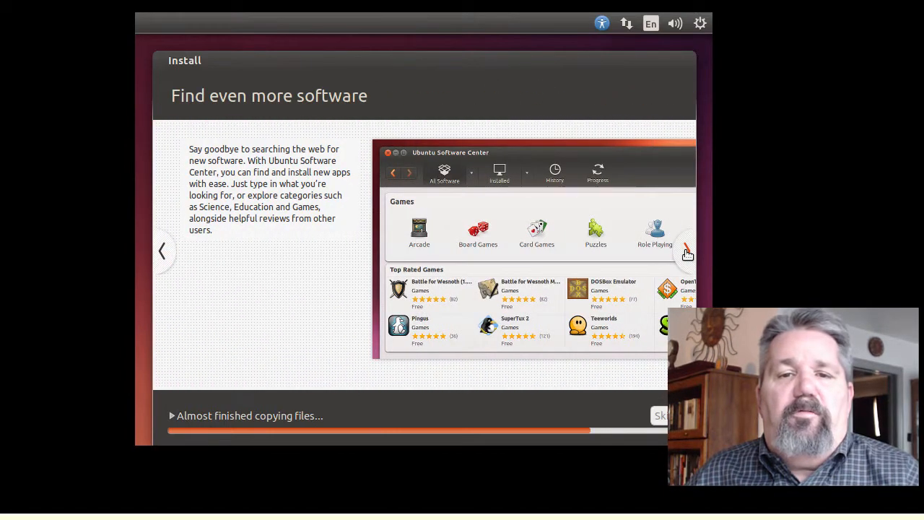
click(688, 253)
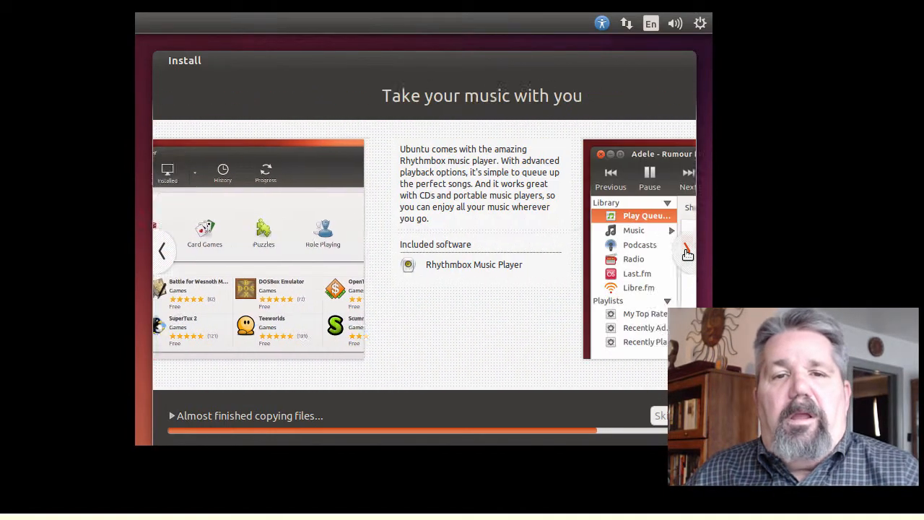
click(688, 252)
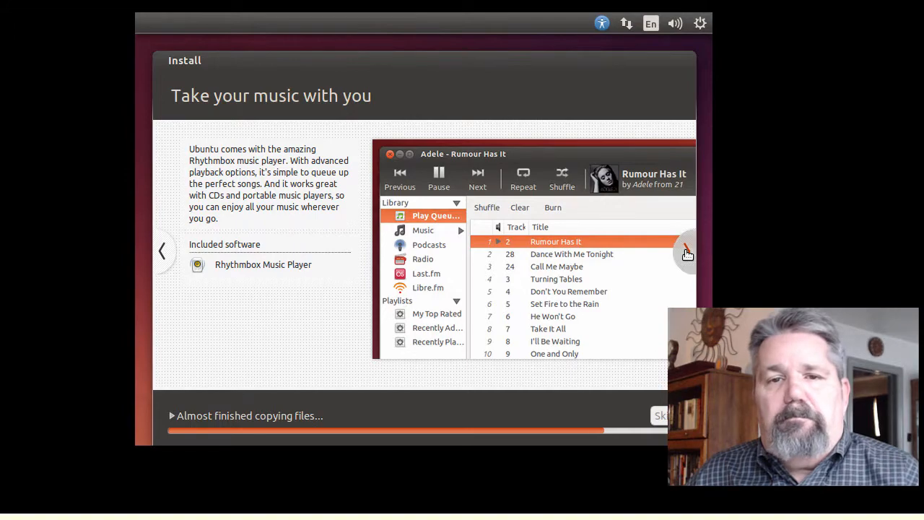
click(687, 253)
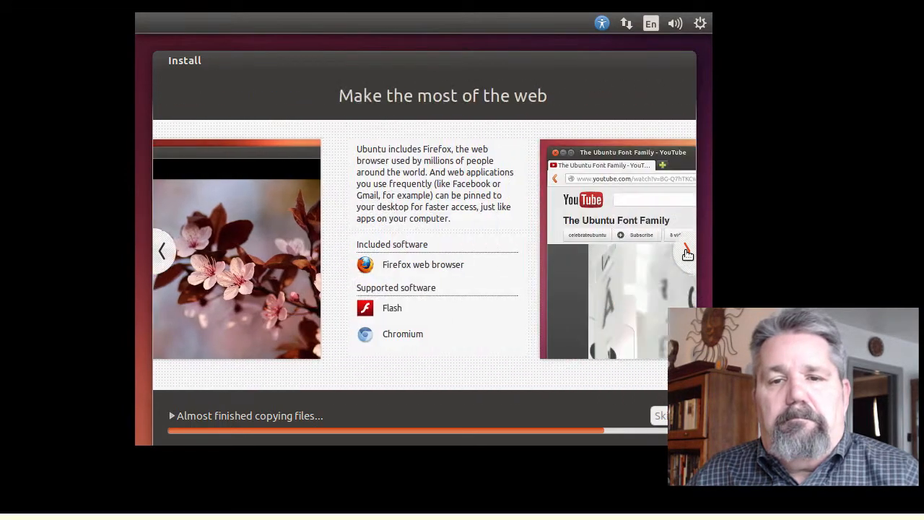
click(687, 253)
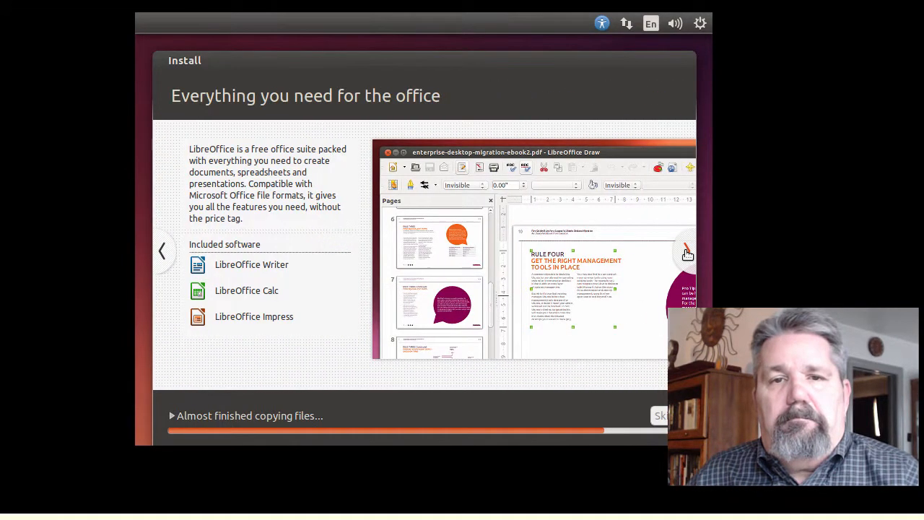
click(688, 253)
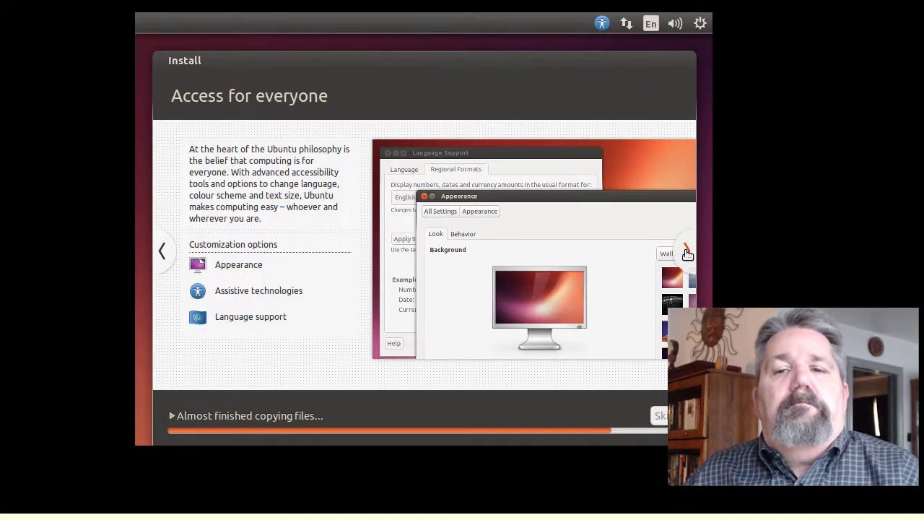
click(687, 253)
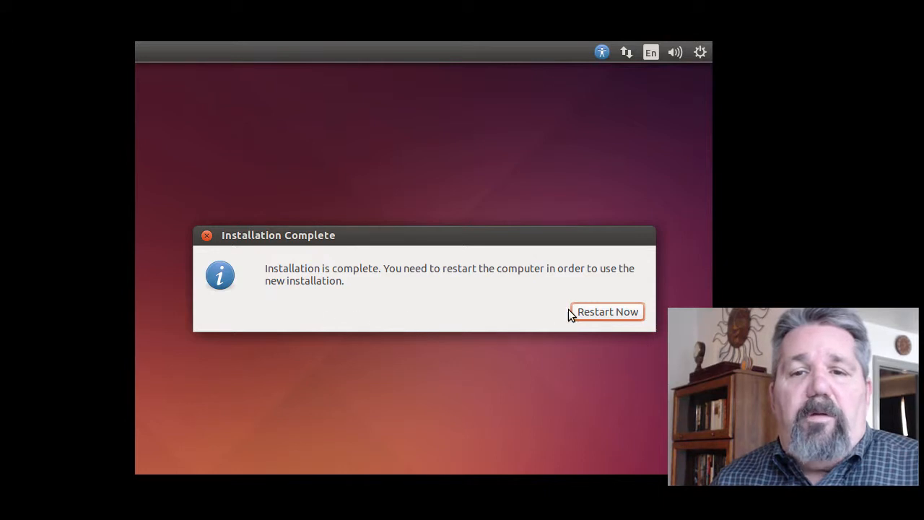
- Choose Restart Now in the Installation Complete dialog
click(598, 313)
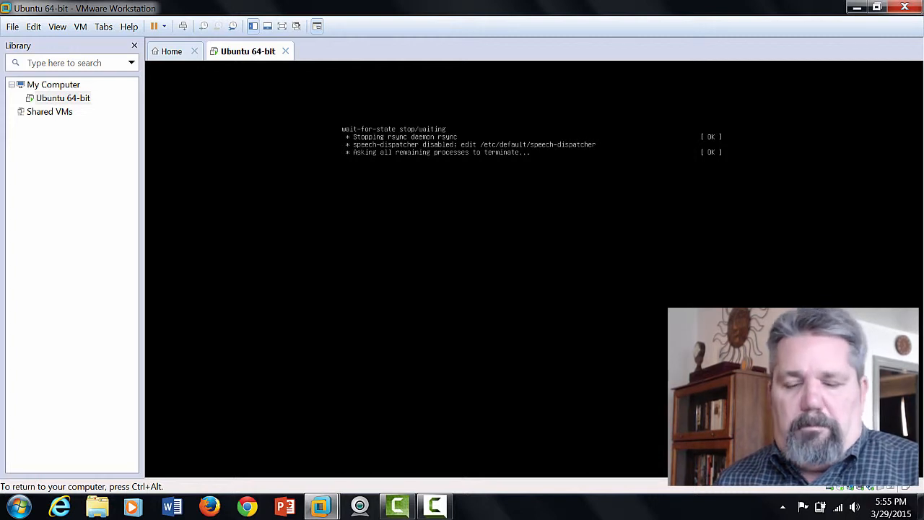
- Release input with Ctrl+Alt and reset the Ubuntu 64-bit VM via Power > Reset
key(ctrl+alt)
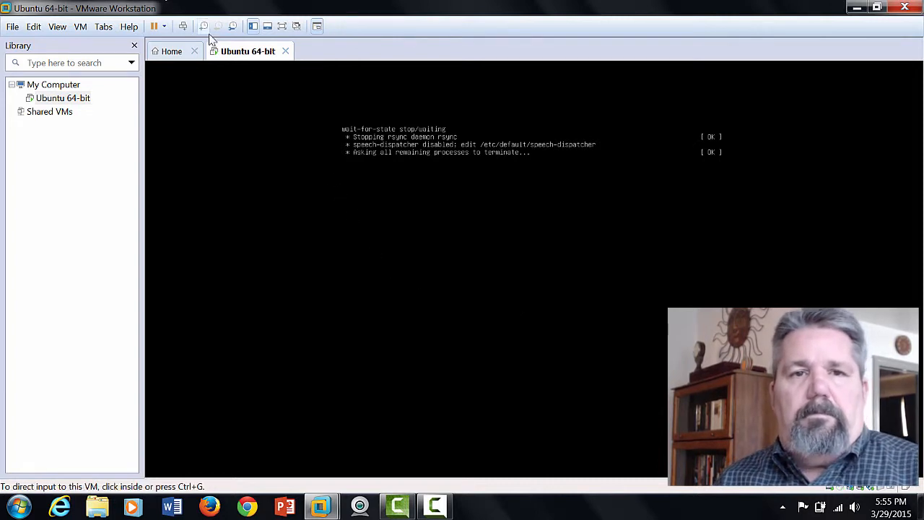
right_click(238, 51)
mouse_move(261, 77)
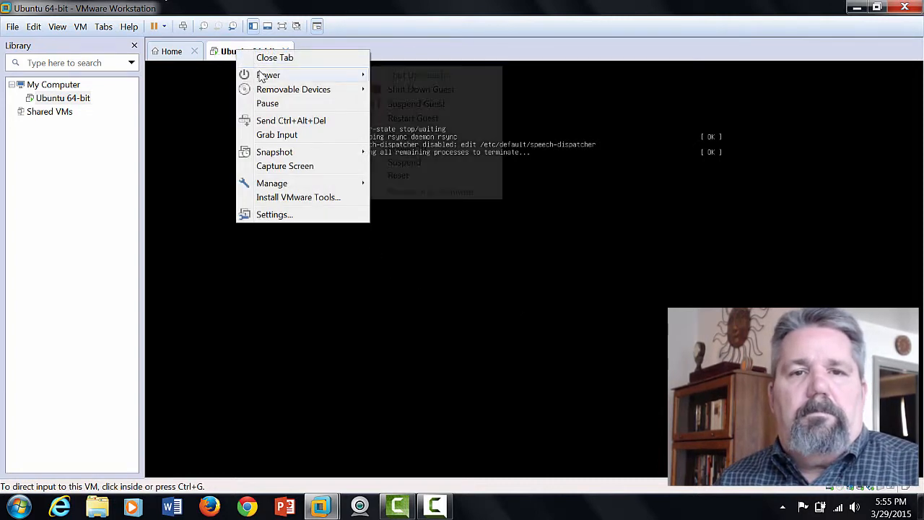
click(403, 177)
click(482, 280)
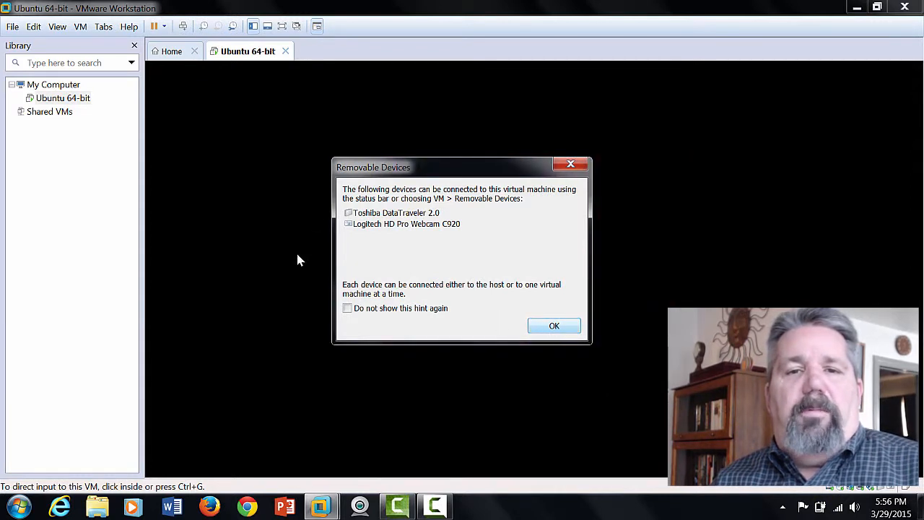
- Dismiss the Removable Devices notice with OK
click(555, 326)
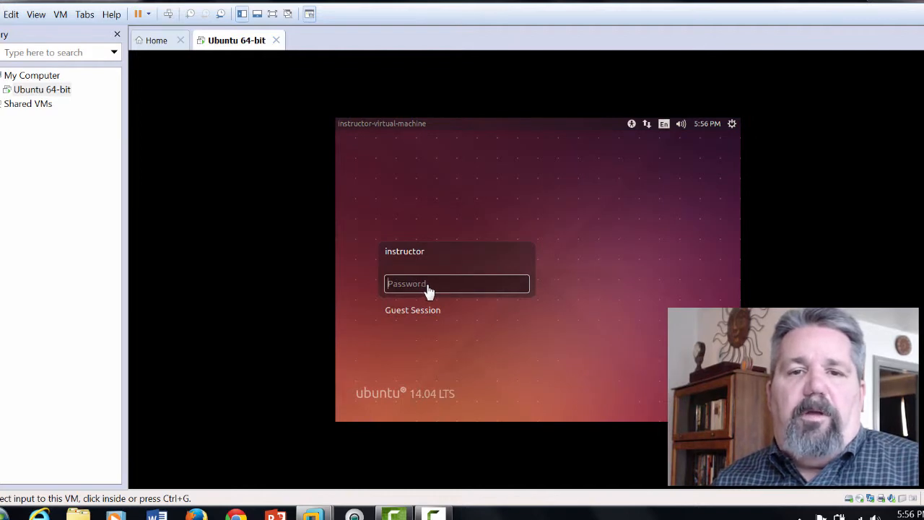
- Log in to the instructor account by entering its password in the guest's login screen
click(429, 290)
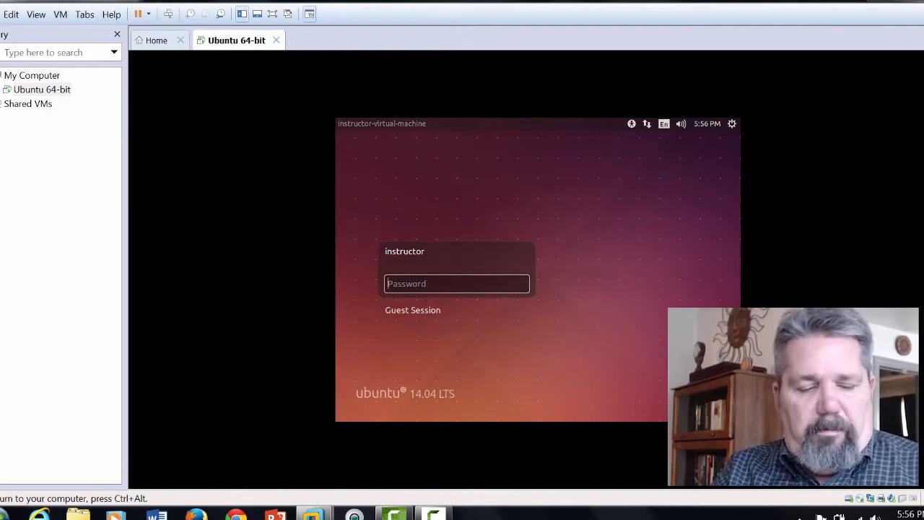
text(password)
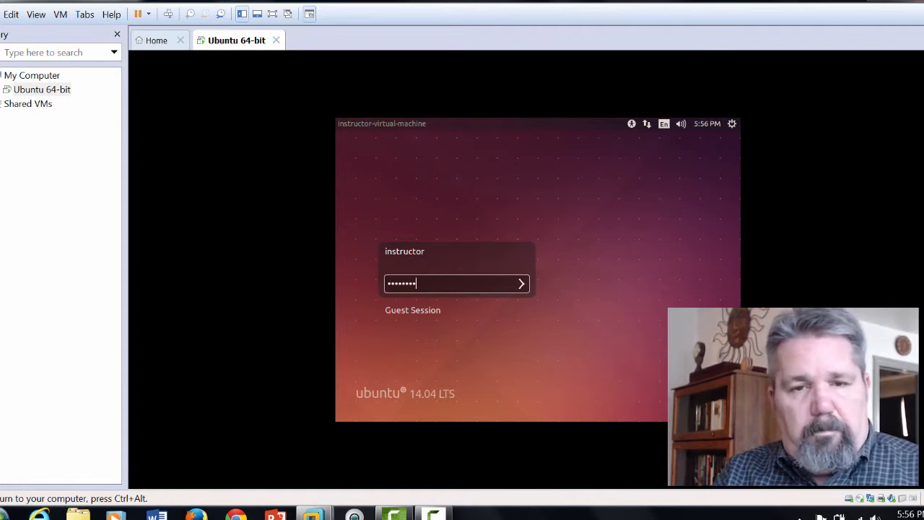
key(Return)
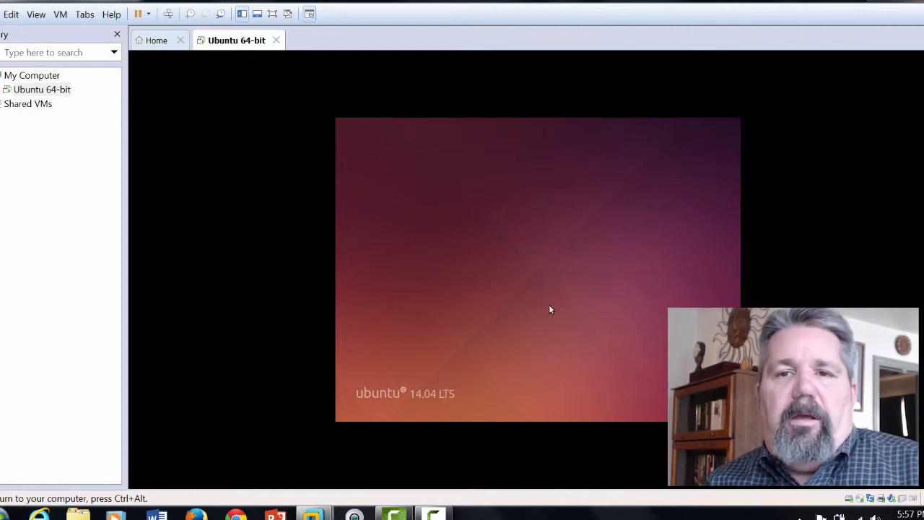
- Choose Install VMware Tools... from the Ubuntu 64-bit tab menu and override the CD-ROM lock
right_click(245, 43)
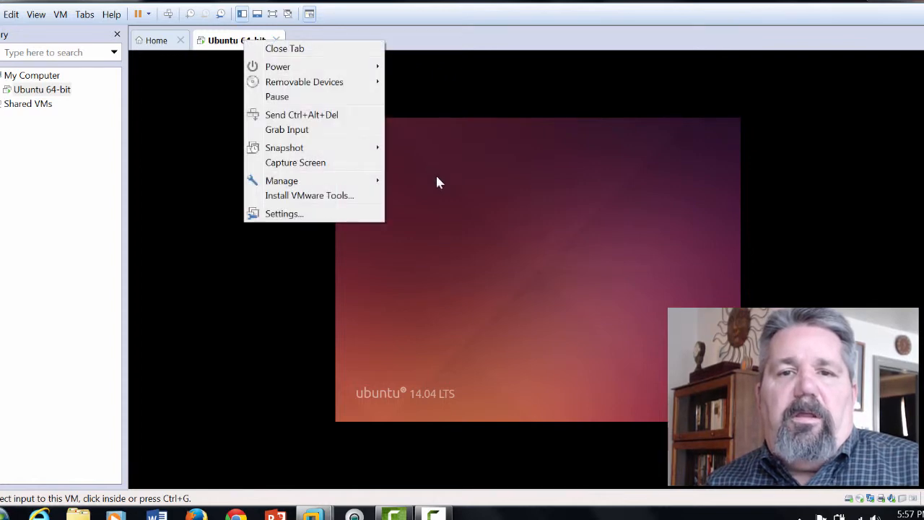
click(449, 189)
key(ctrl+alt)
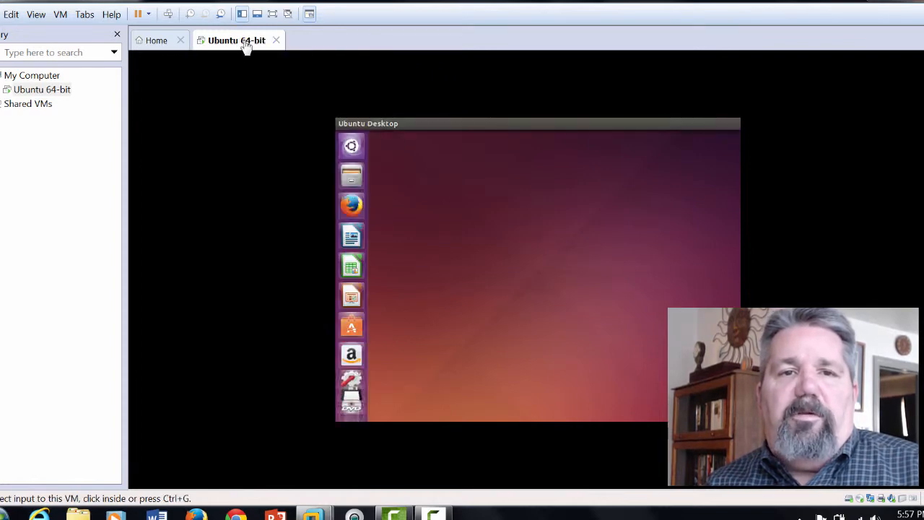
right_click(245, 44)
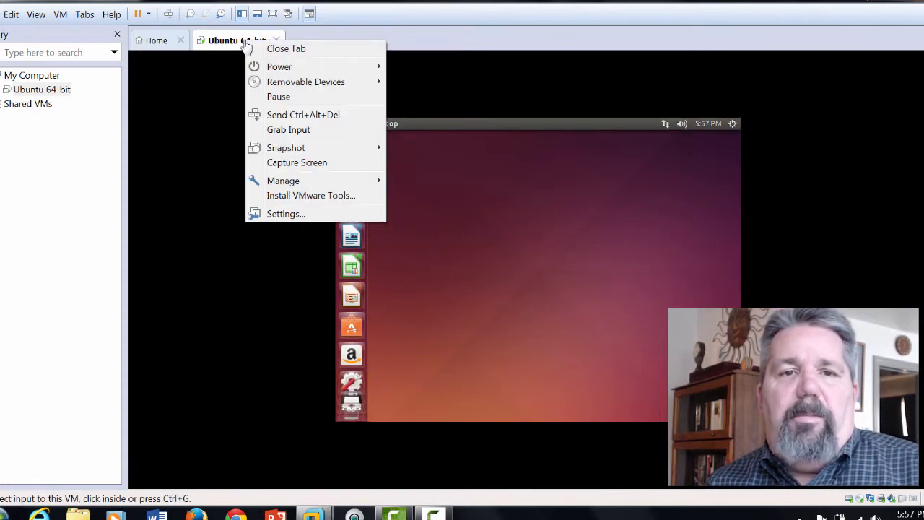
click(285, 196)
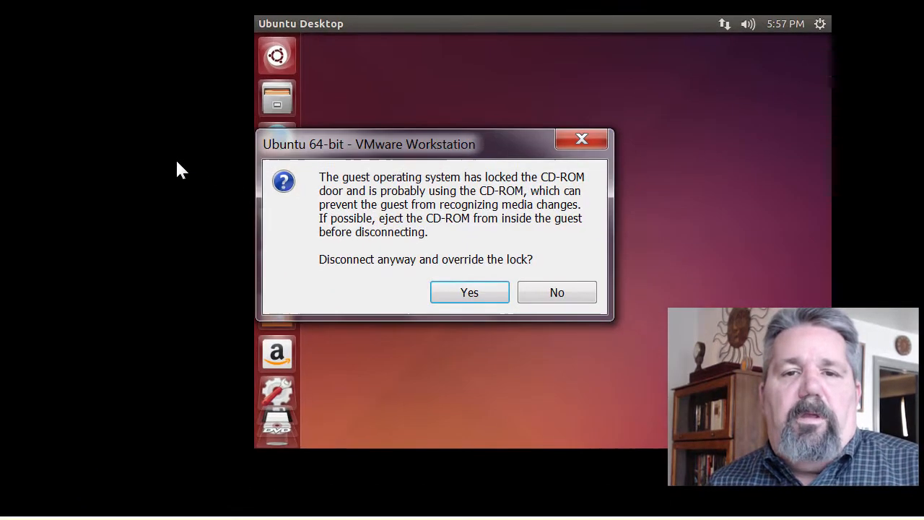
click(471, 294)
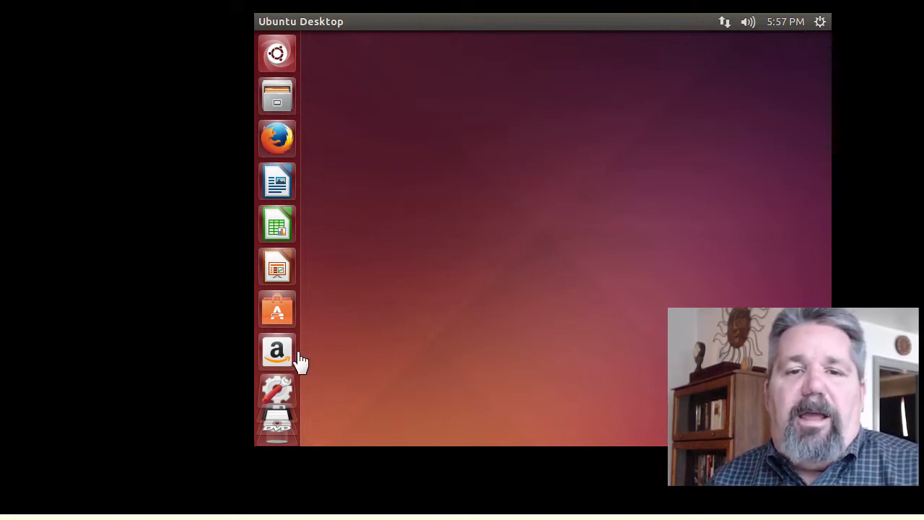
- Rerun Install VMware Tools... from the VM menu and disconnect the locked CD-ROM anyway
right_click(278, 55)
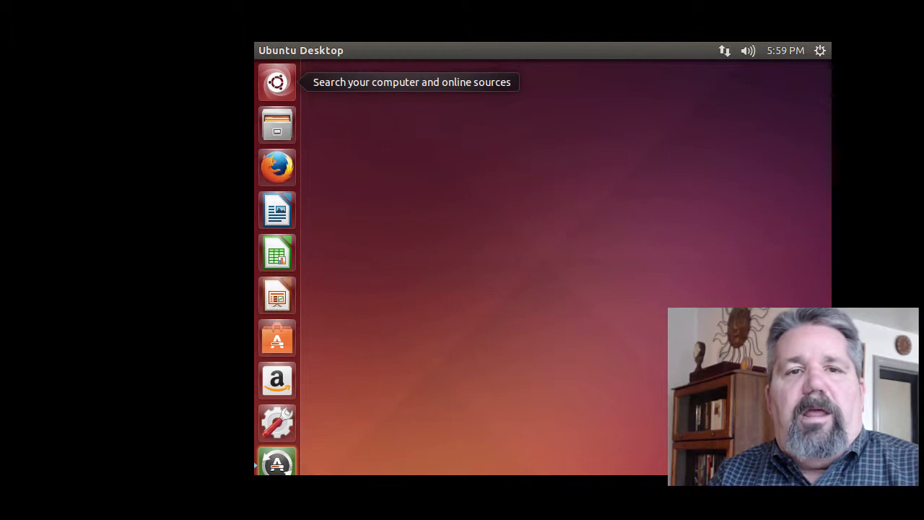
key(alt+m)
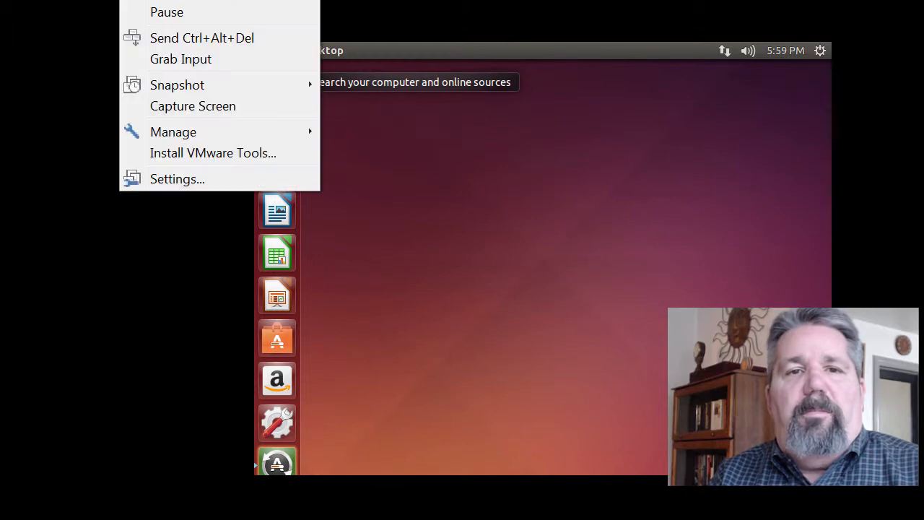
click(179, 155)
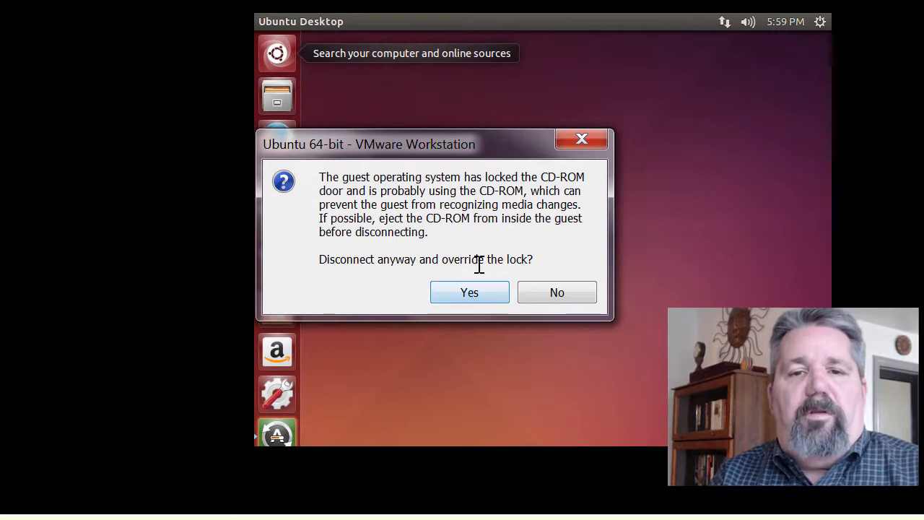
click(452, 294)
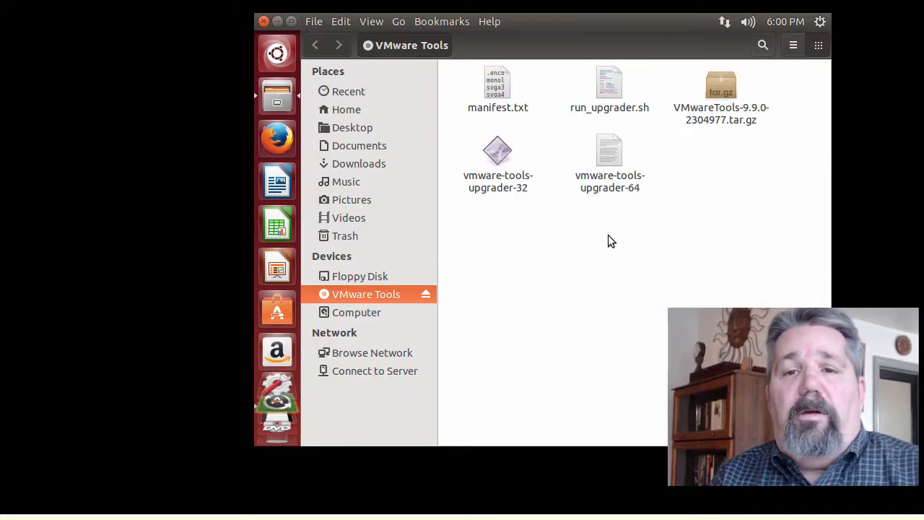
- Copy VMwareTools-9.9.0-2304977.tar.gz from the VMware Tools disc and paste it into /tmp
click(724, 87)
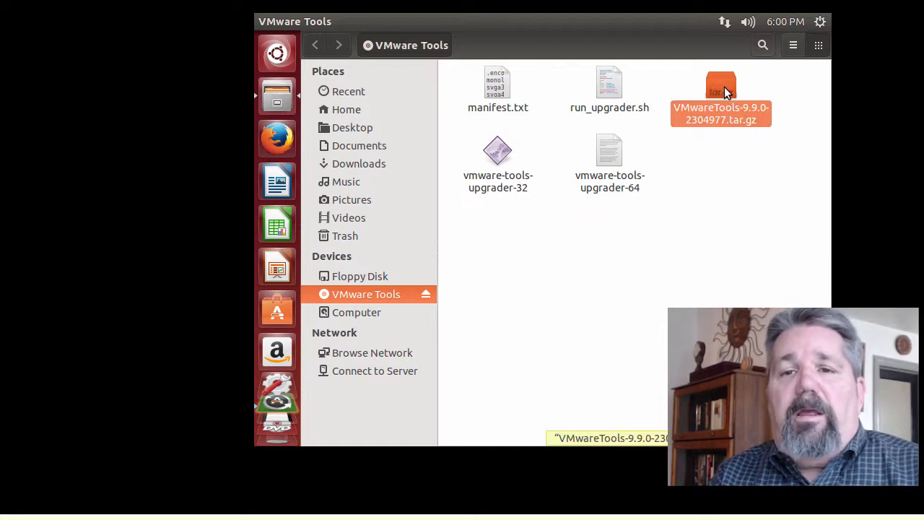
right_click(724, 86)
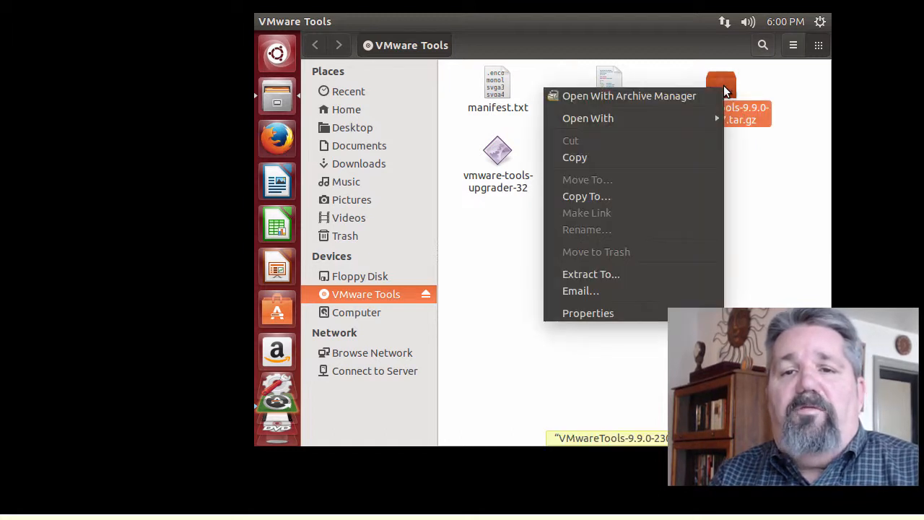
click(649, 158)
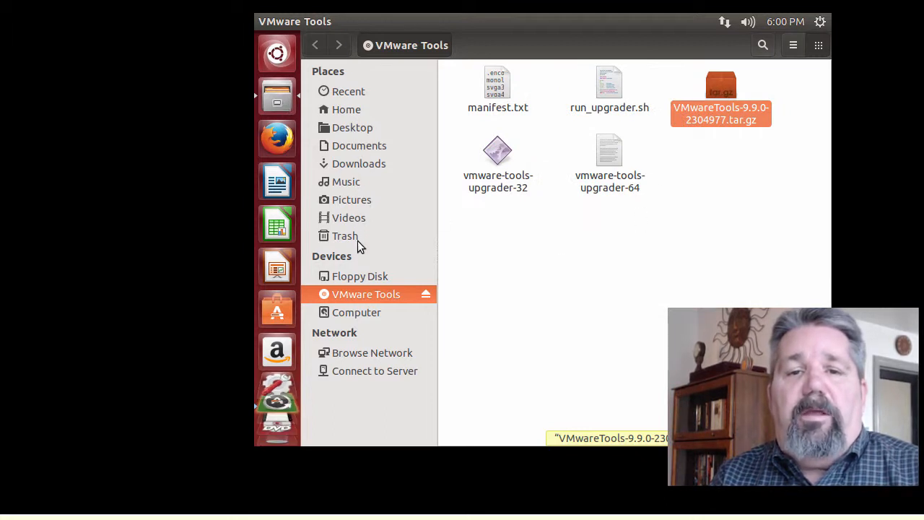
click(361, 315)
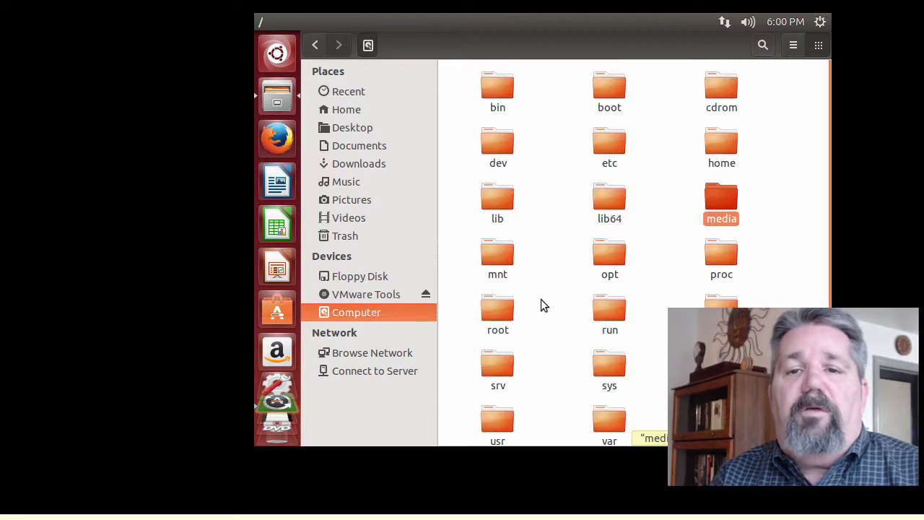
double_click(722, 368)
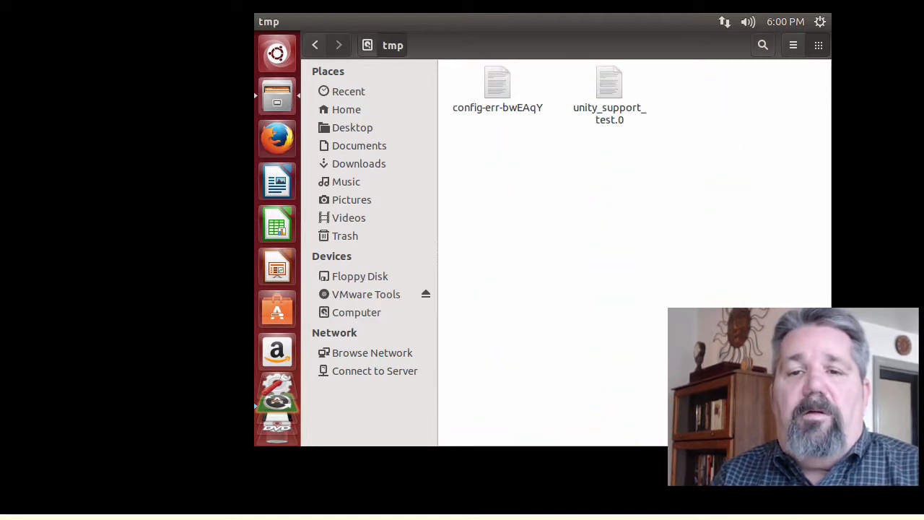
right_click(497, 149)
click(524, 195)
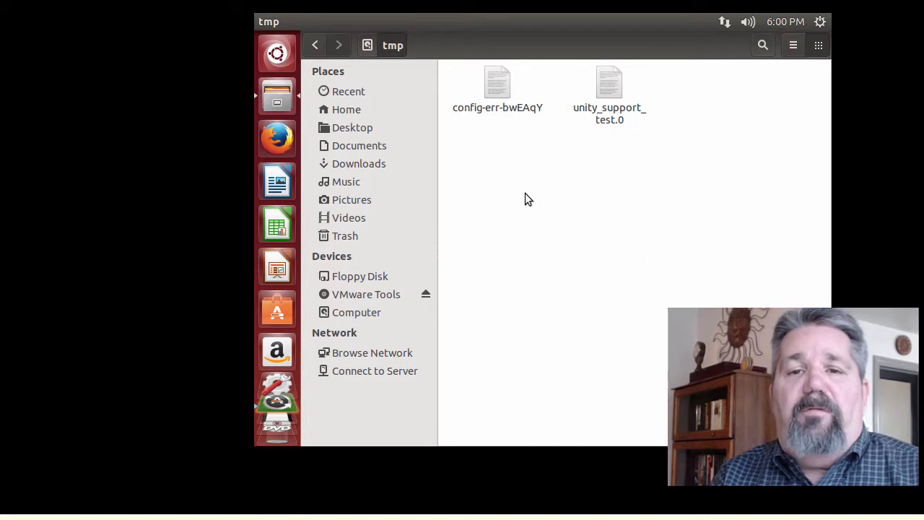
- Launch Terminal from the Ubuntu Dash
click(276, 54)
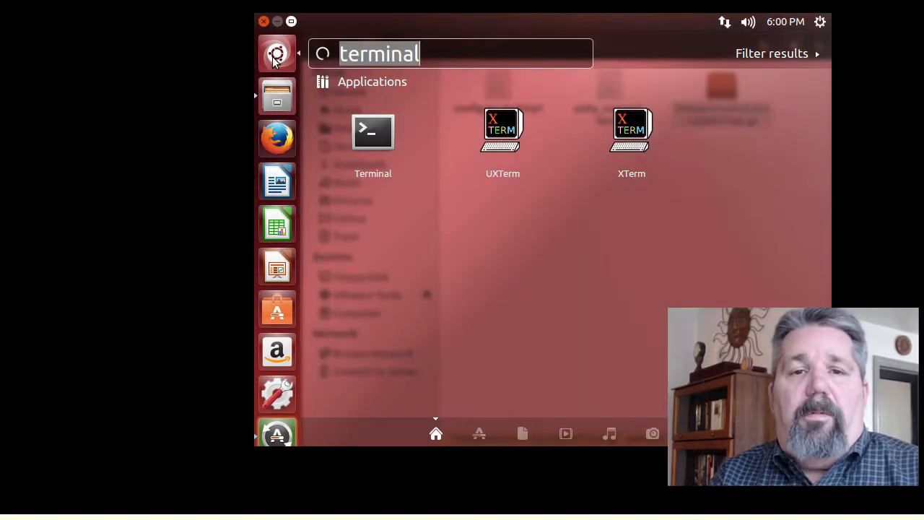
click(366, 131)
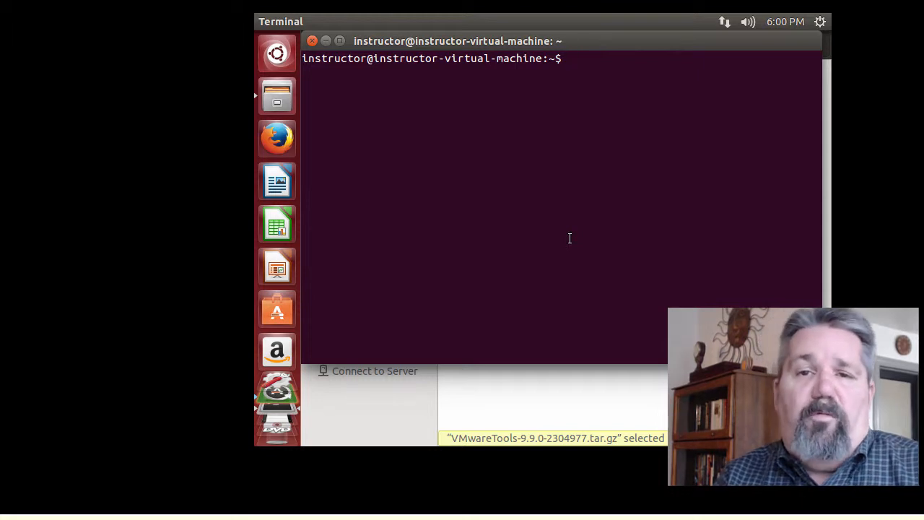
- Become root with sudo -i, entering the account password
text(sud)
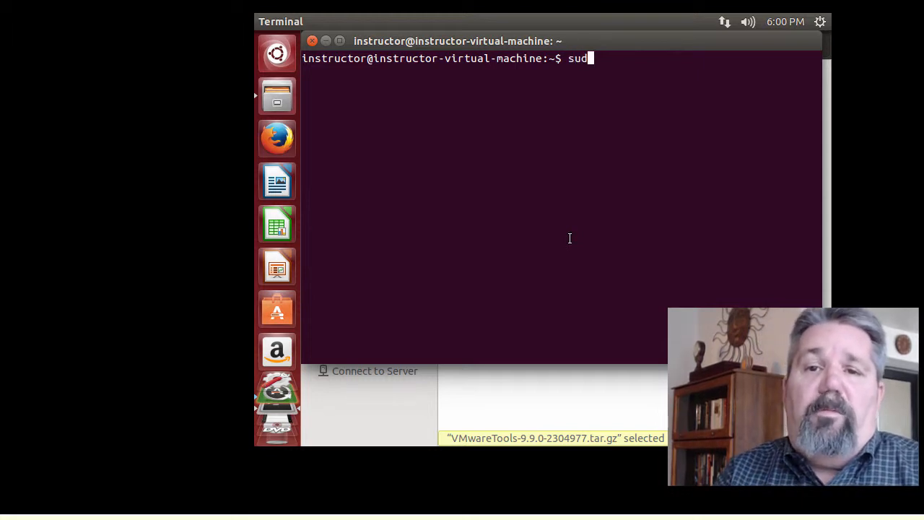
text(o -i)
key(Return)
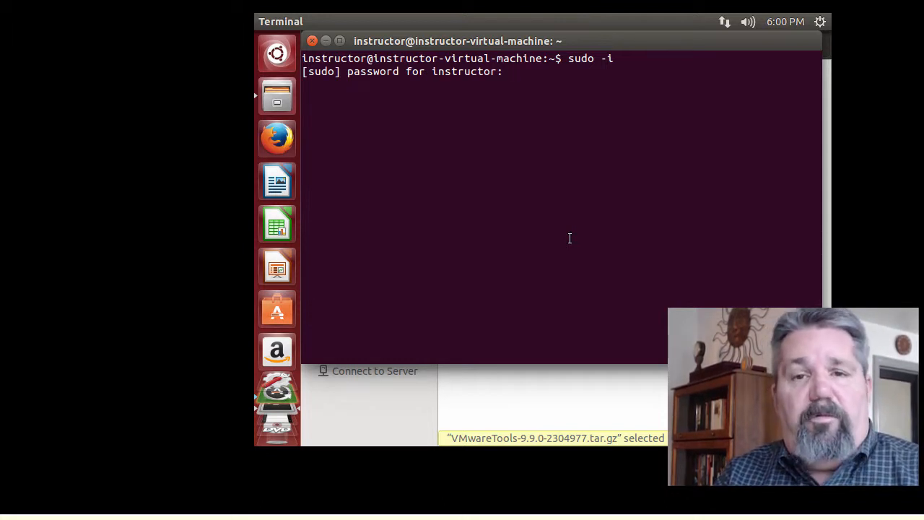
key(Return)
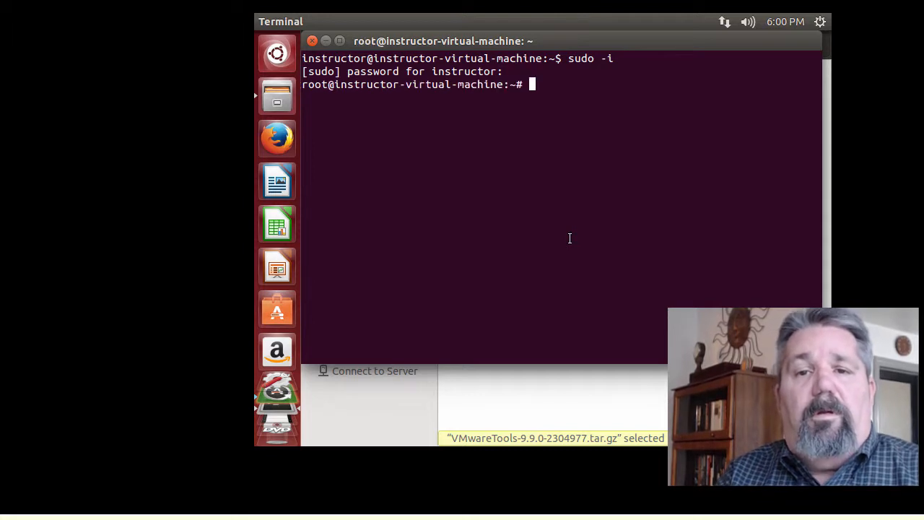
- In /tmp, extract the VMwareTools archive with tar xfvz
text(cd /tmp)
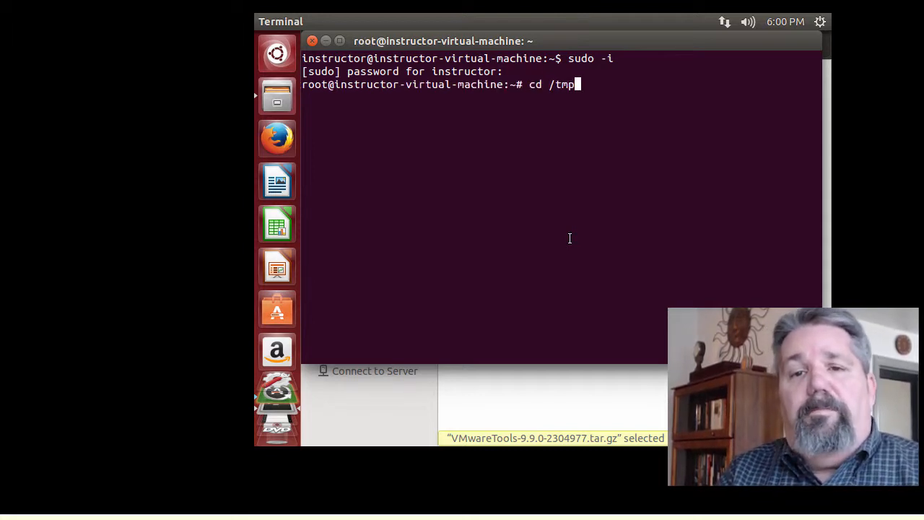
key(Return)
text(dir)
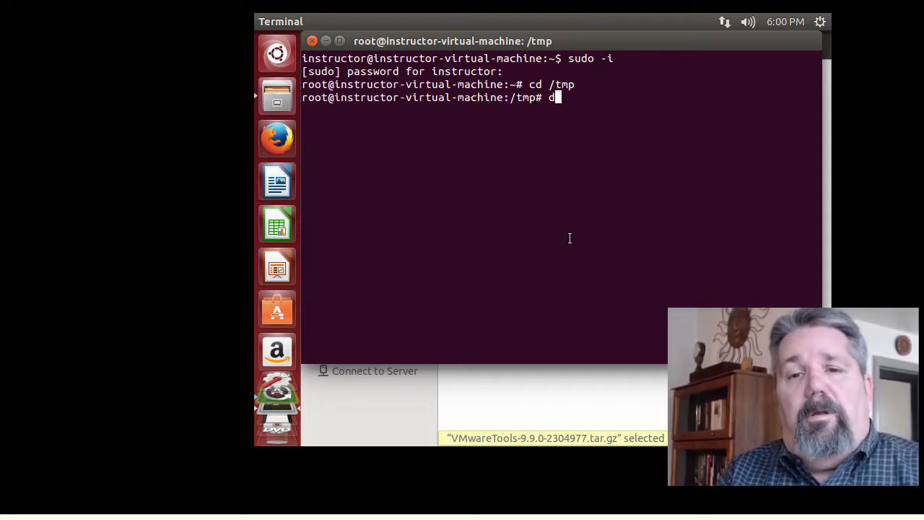
key(Return)
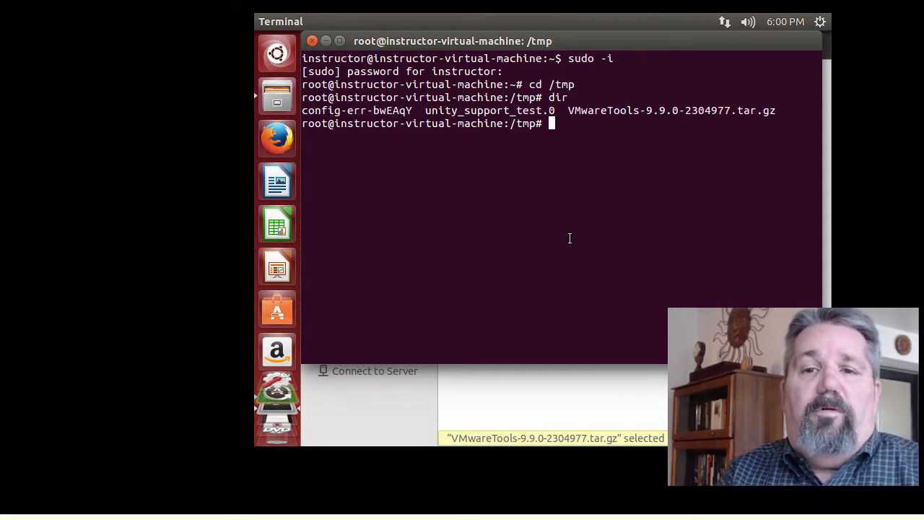
text(ta)
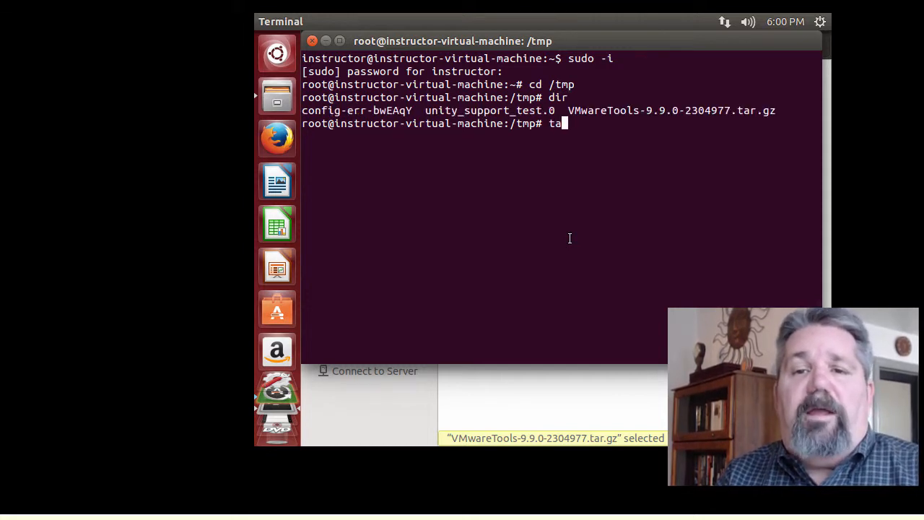
text(r xfvz )
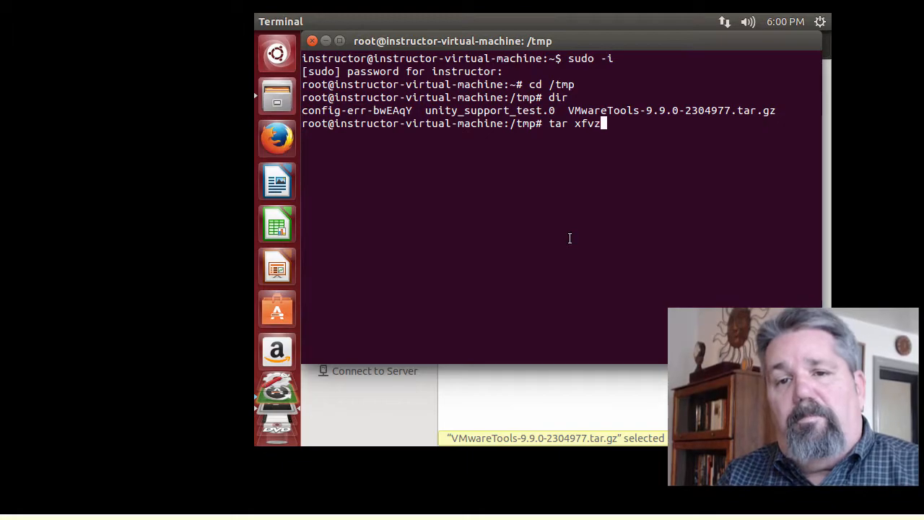
text(VM)
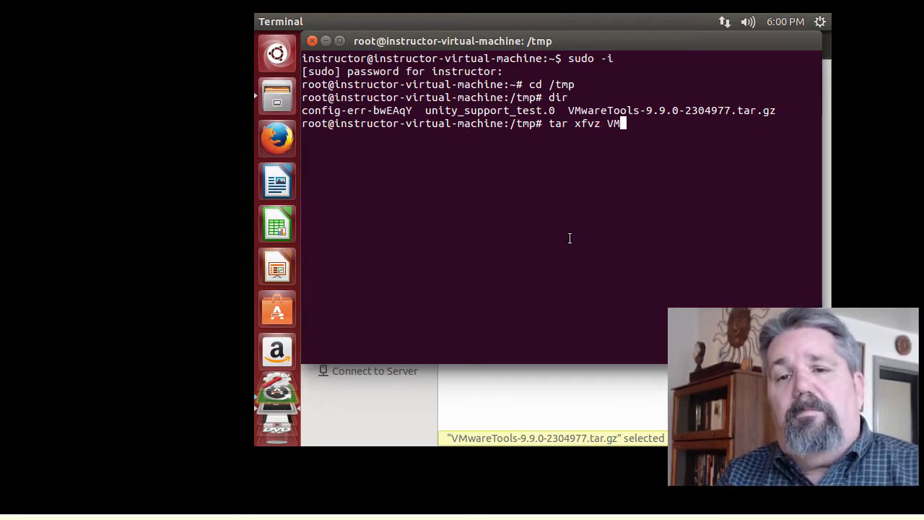
key(Tab)
key(Return)
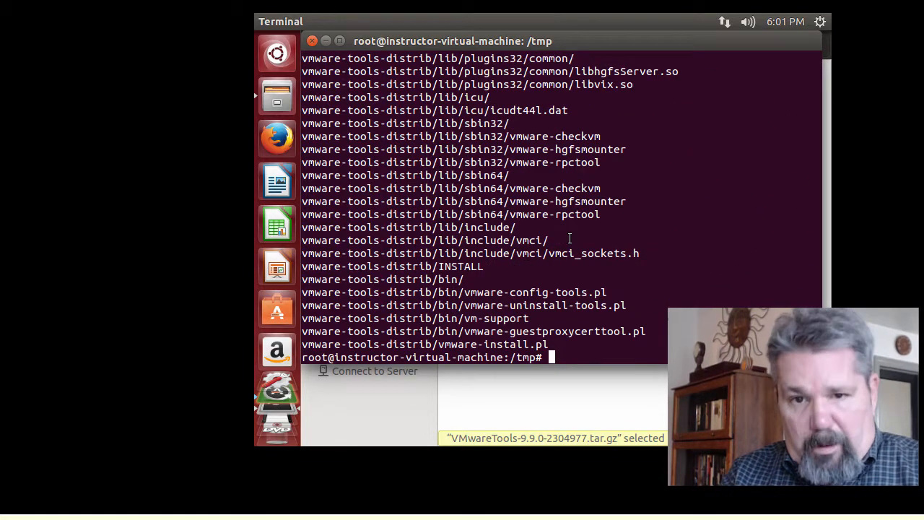
- Enter the vmware-tools-distrib folder and start ./vmware-install.pl
text(ls)
key(Return)
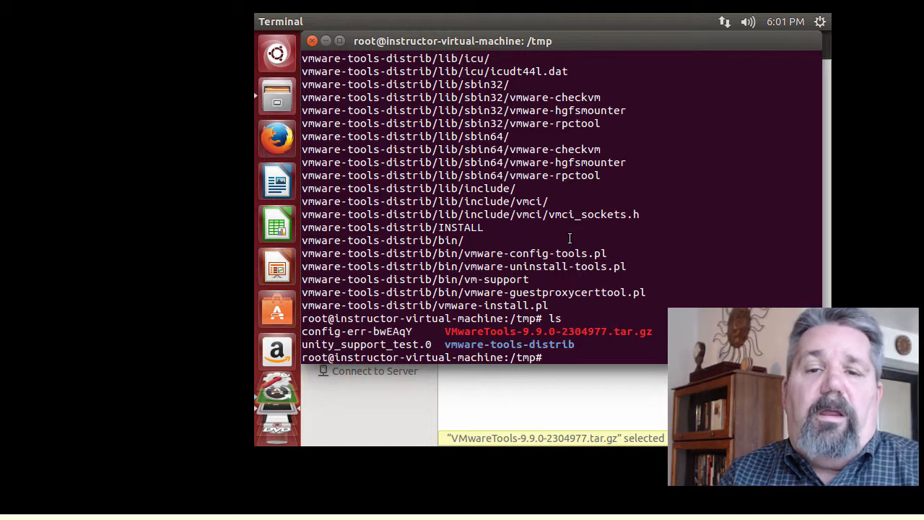
text(cd v)
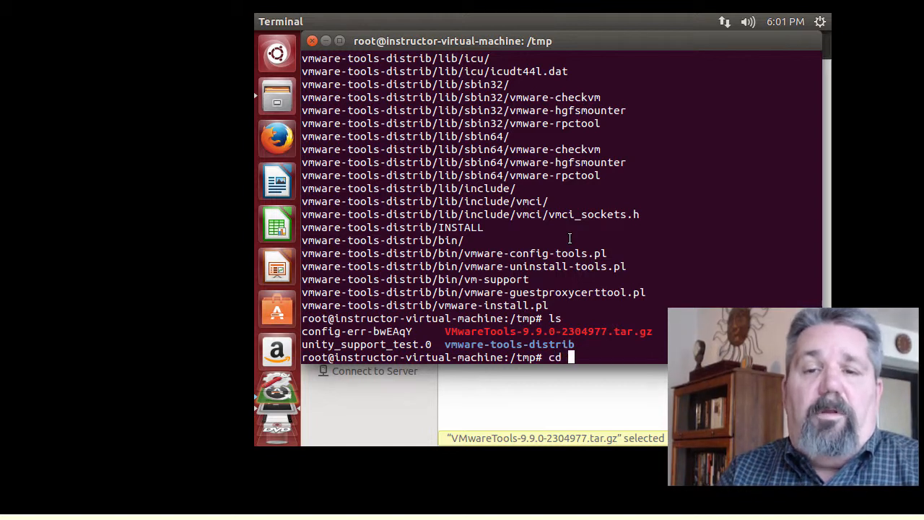
key(Tab)
key(Return)
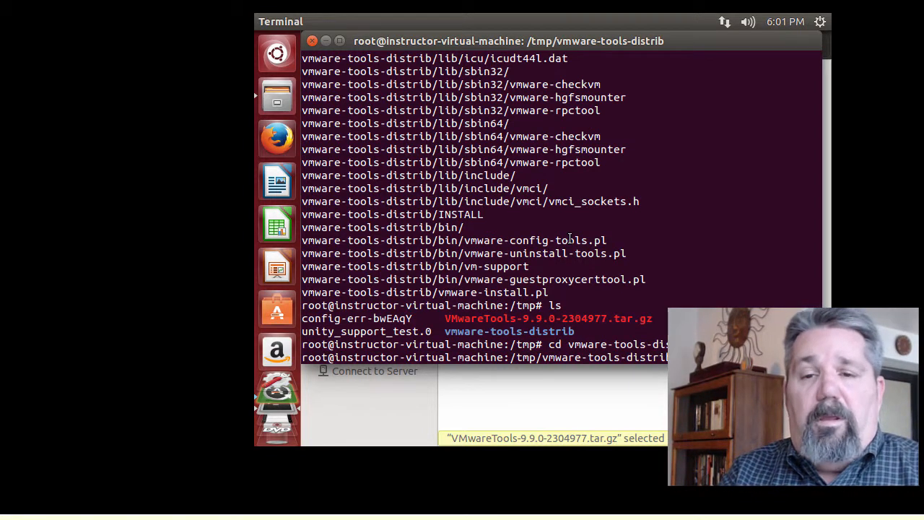
text(ls)
key(Return)
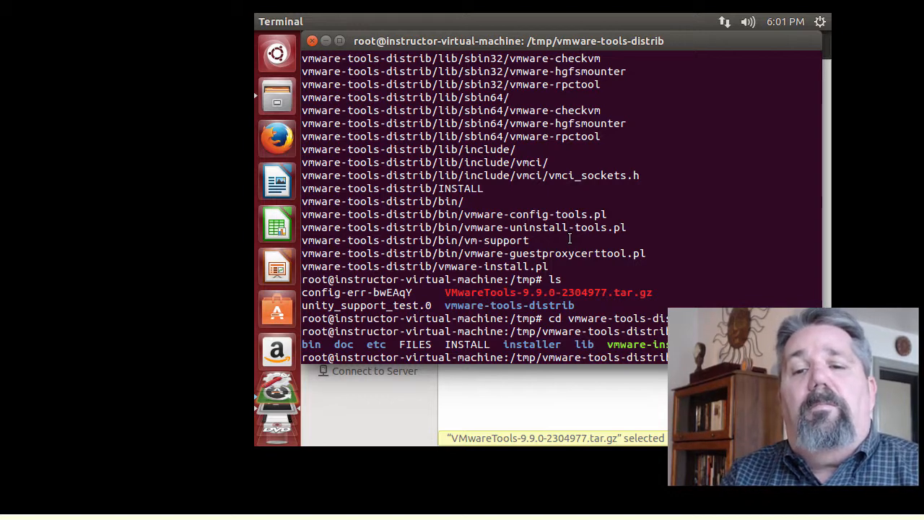
key(Return)
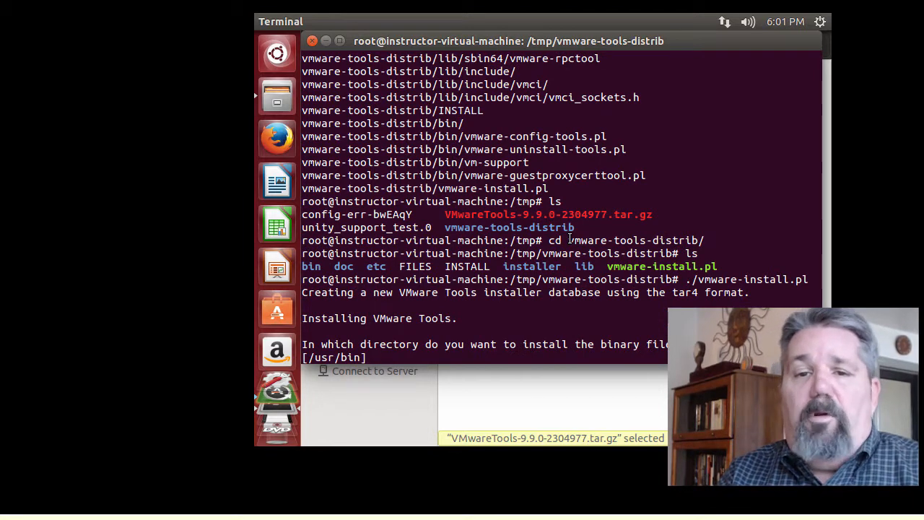
- Accept the default install paths (/usr/bin, /etc, library and docs), then run vmware-config-tools.pl
key(Return)
key(Return)
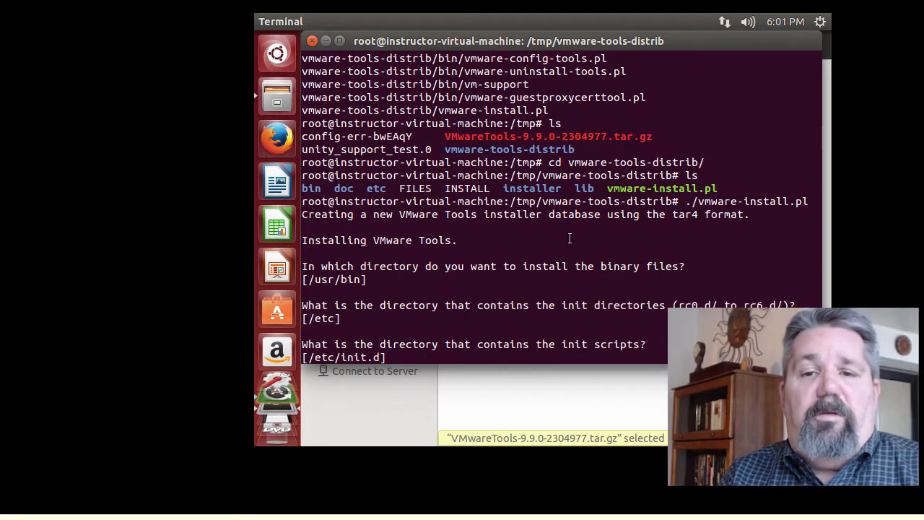
key(Return)
key(Return)
key(Return)
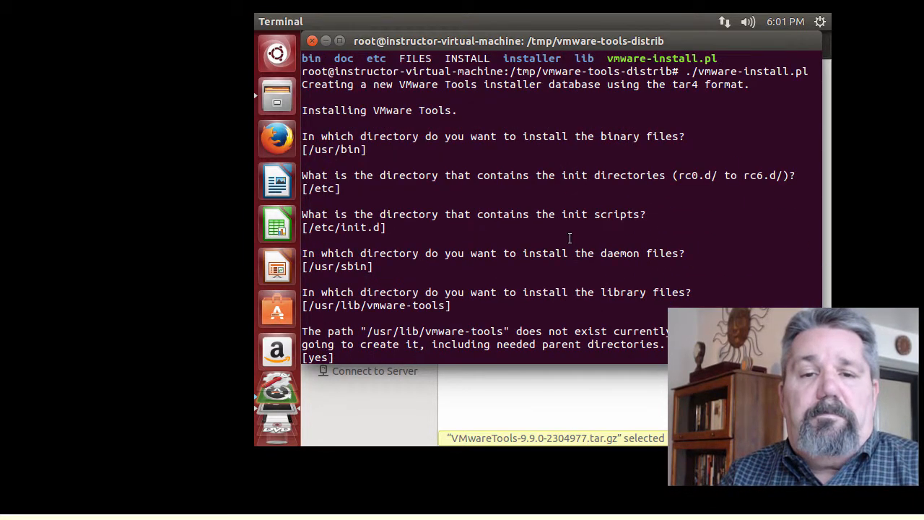
key(Return)
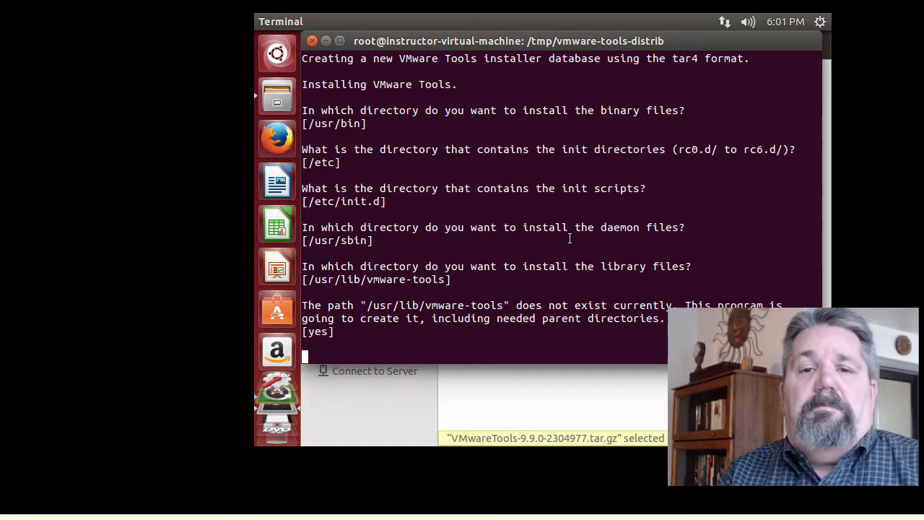
key(Return)
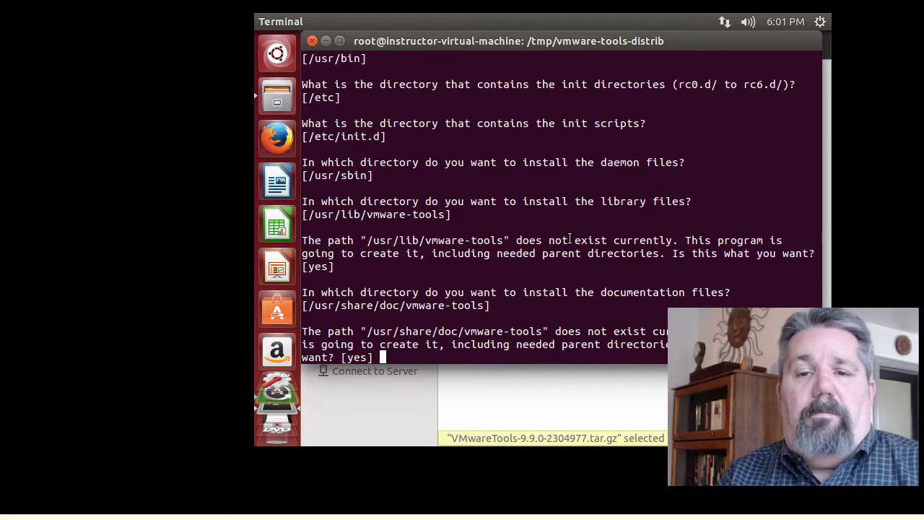
key(Return)
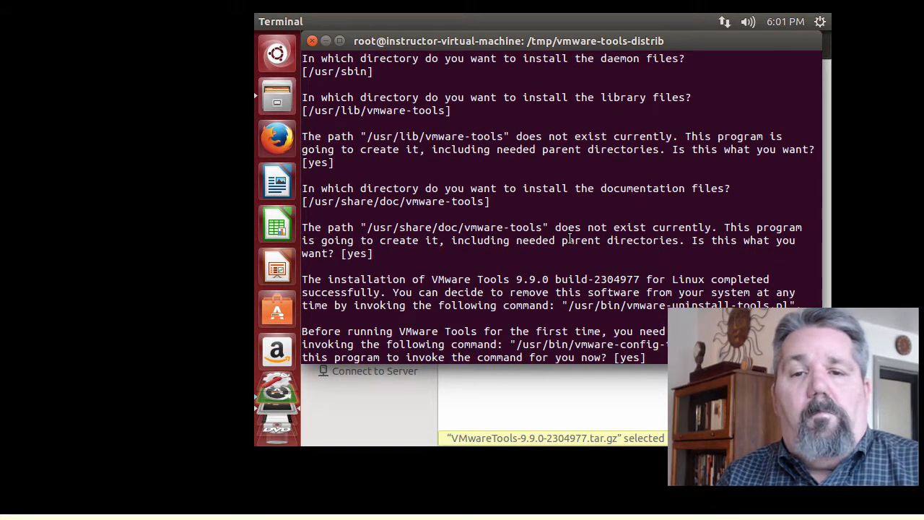
key(Return)
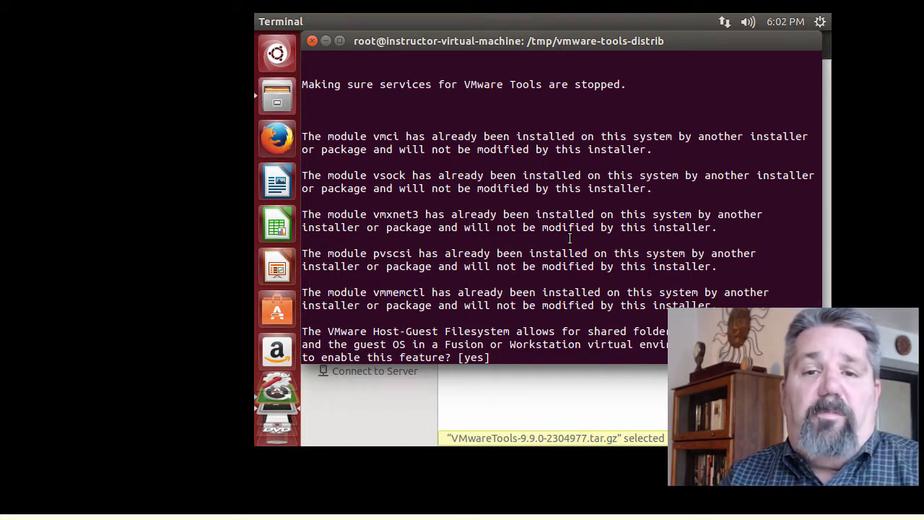
- Accept defaults for shared folders, gcc, kernel headers, drag-and-drop, Thinprint and Guest Authentication
key(Return)
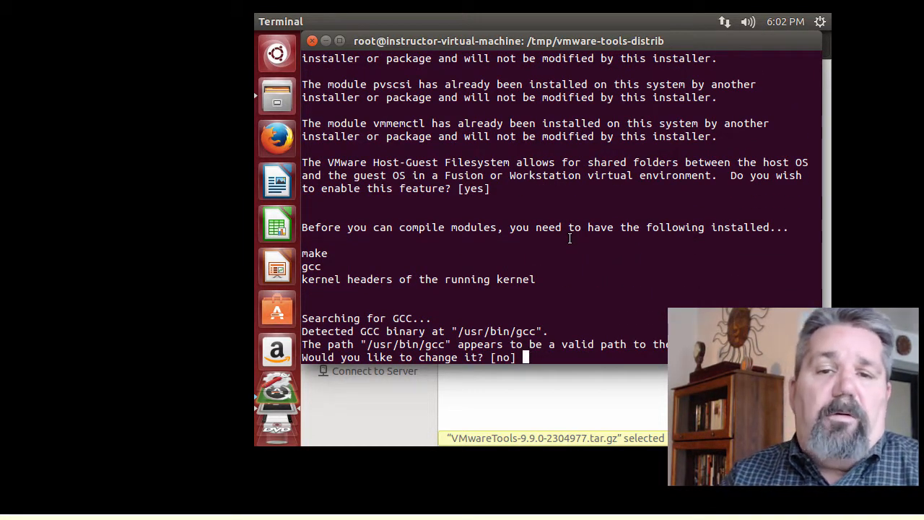
key(Return)
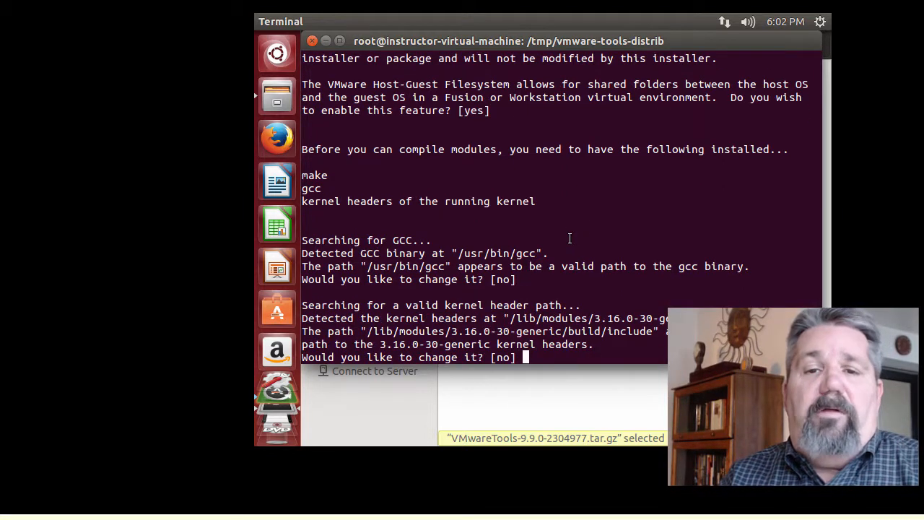
key(Return)
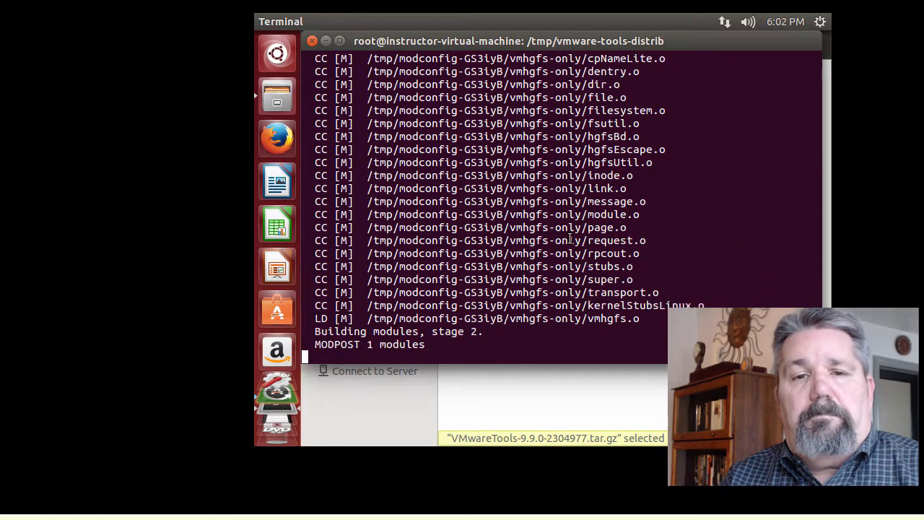
key(Return)
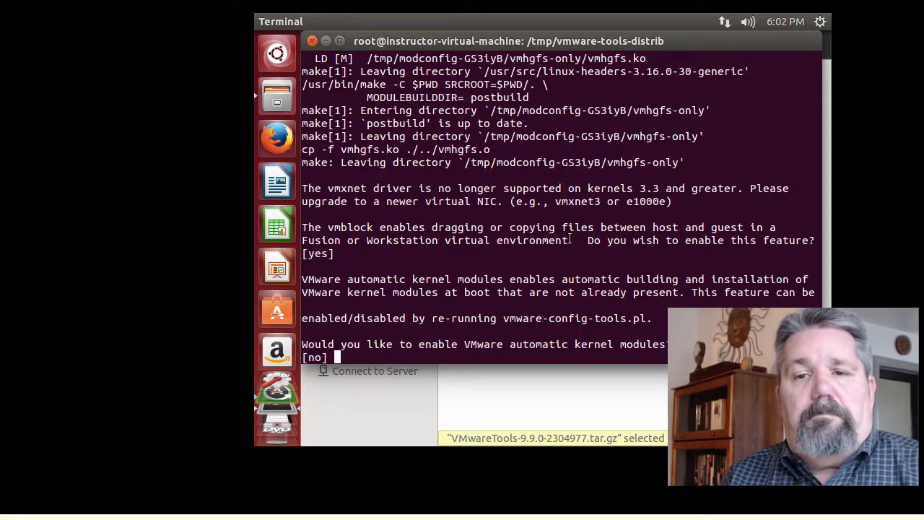
key(Return)
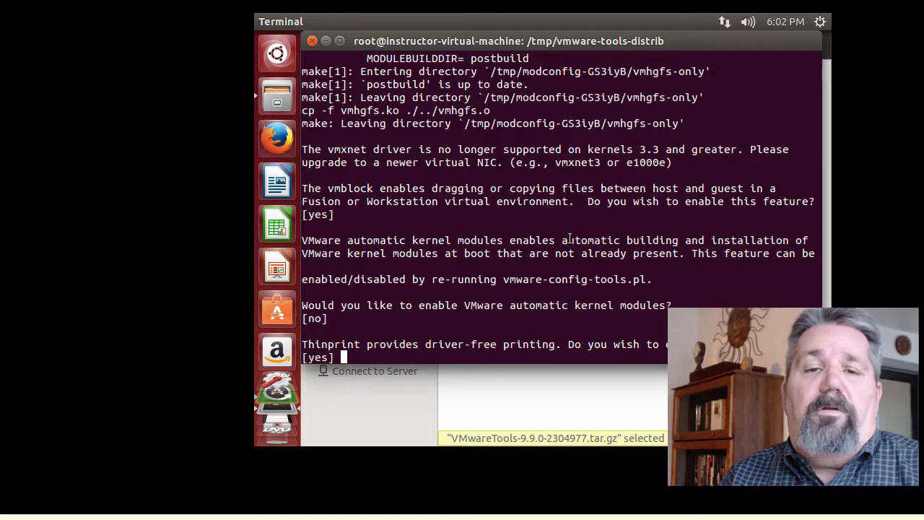
key(Return)
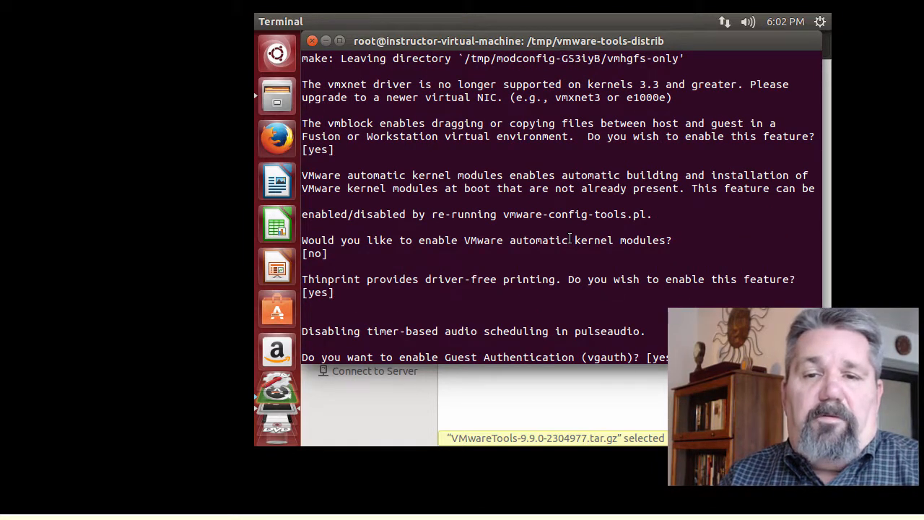
key(Return)
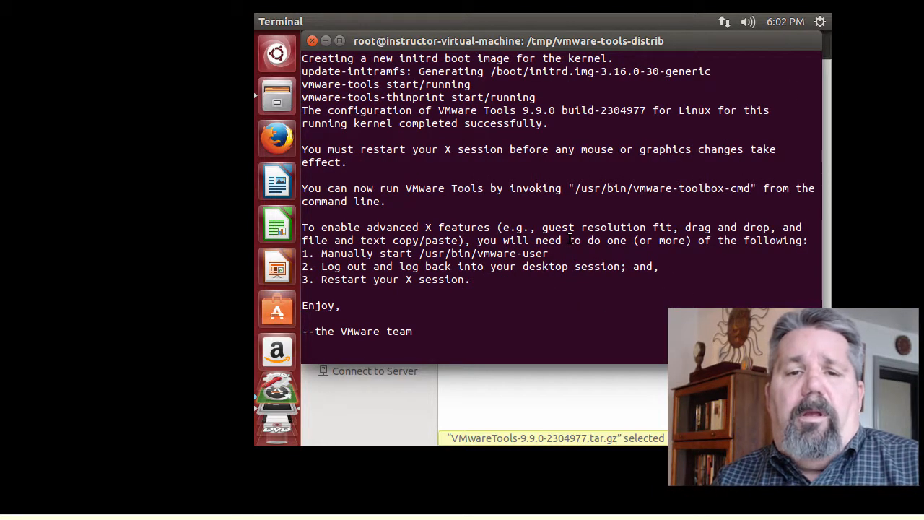
key(Return)
key(Return)
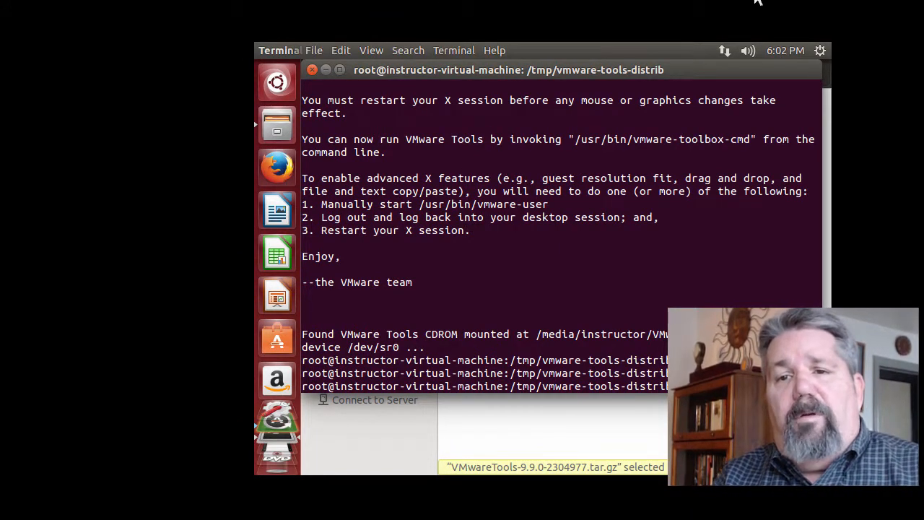
- Restart the Ubuntu guest from the top-panel gear menu's Shut Down dialog
click(822, 50)
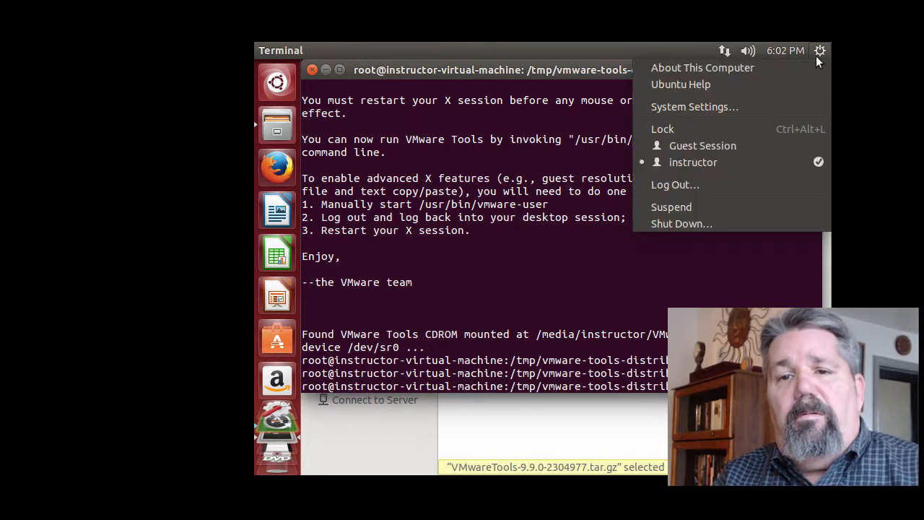
click(704, 221)
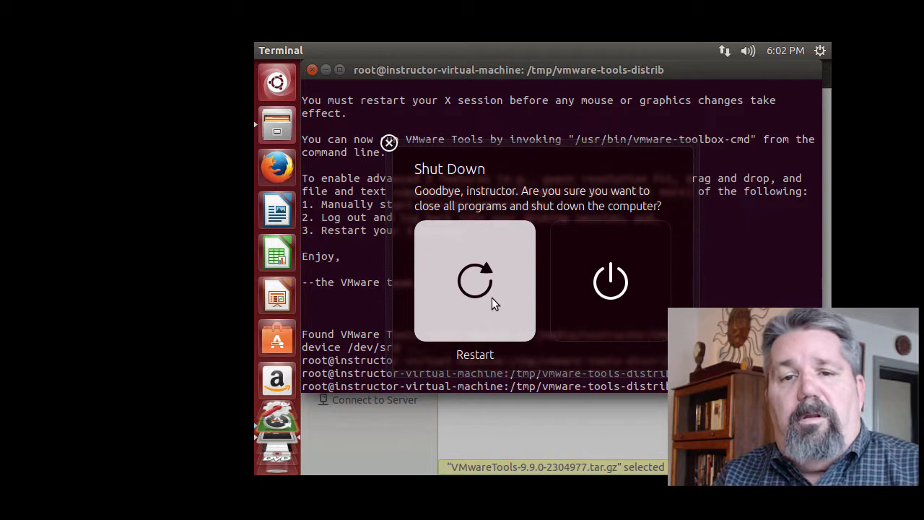
click(475, 290)
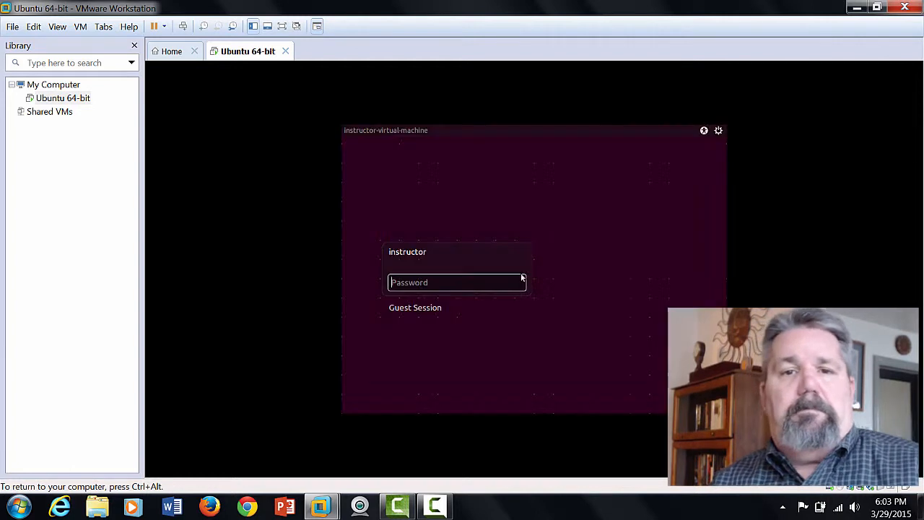
- Log in to the instructor account with its password, retrying after the failed first attempt
text(******)
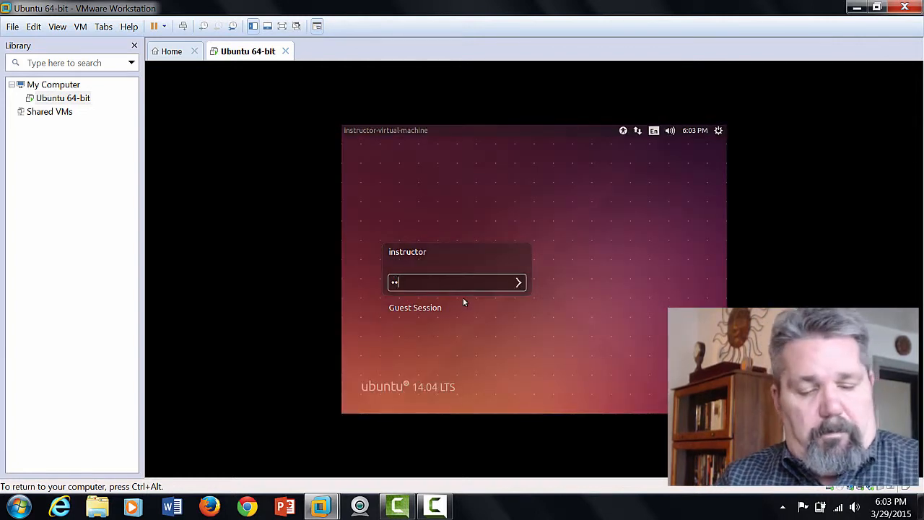
text(**)
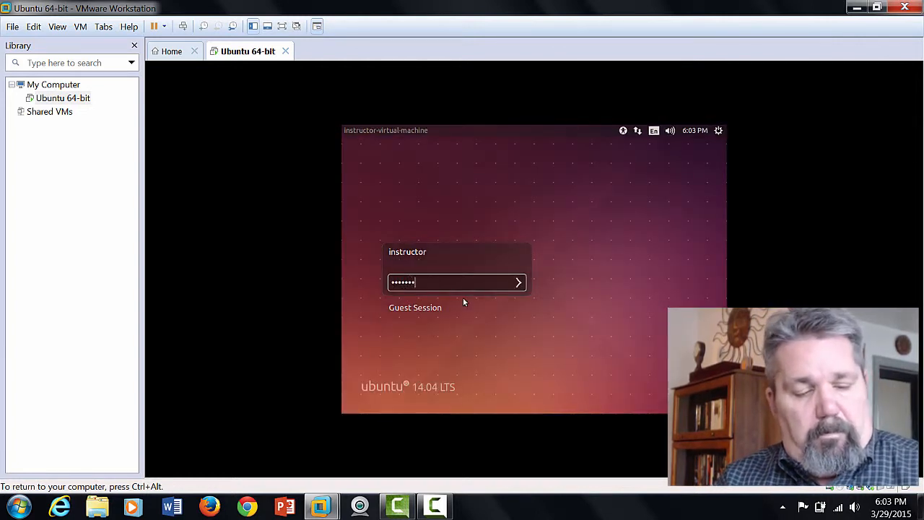
key(Return)
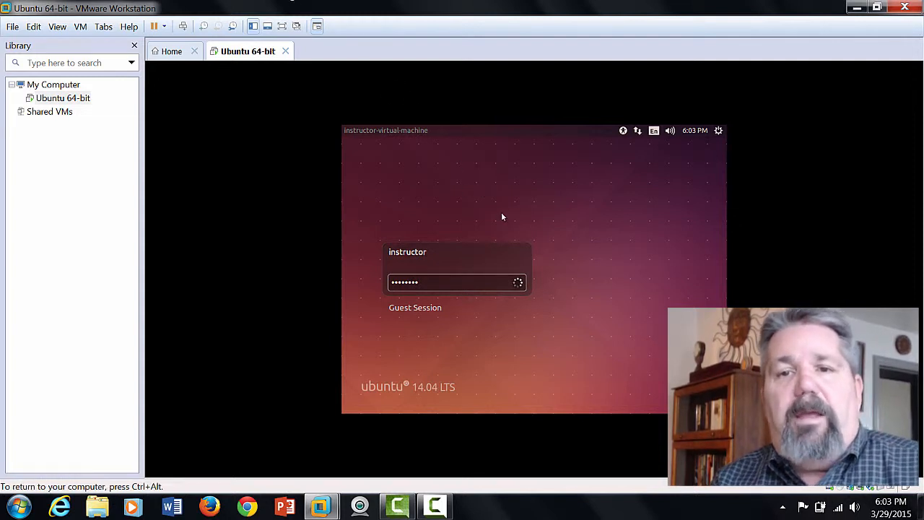
right_click(435, 282)
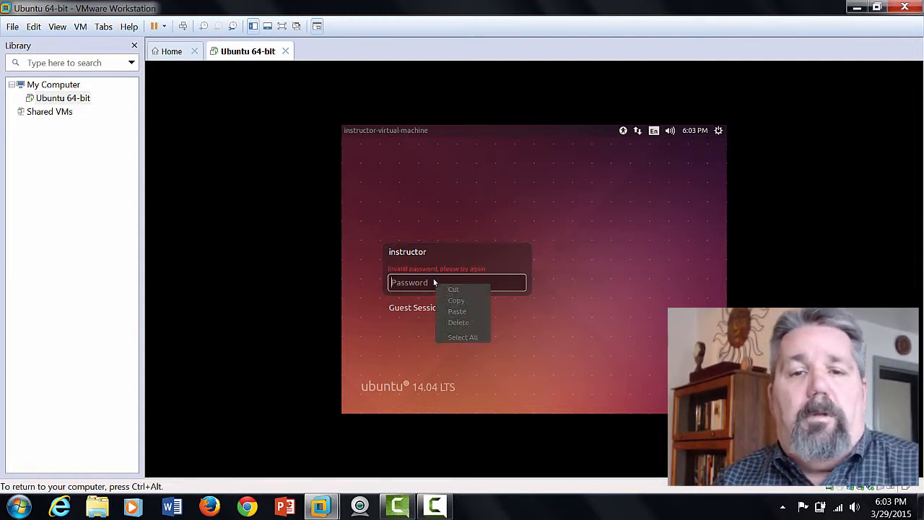
click(416, 286)
text(*)
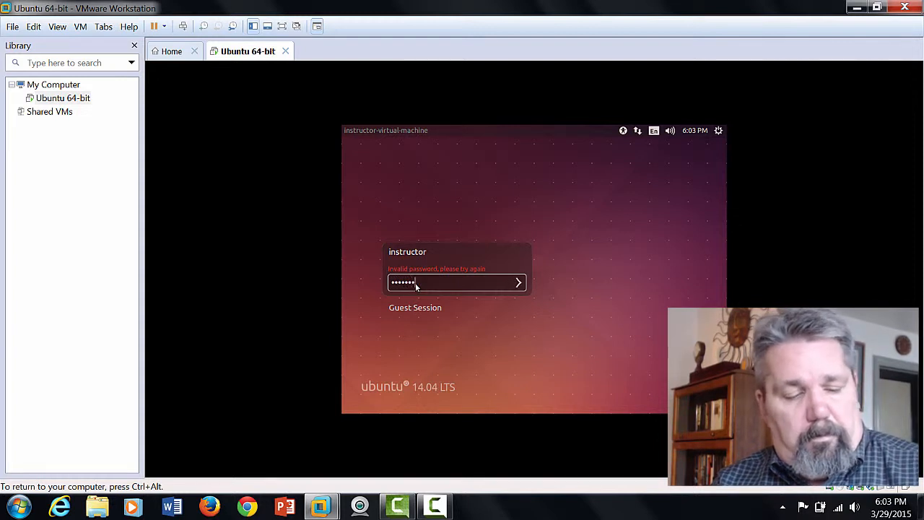
key(Return)
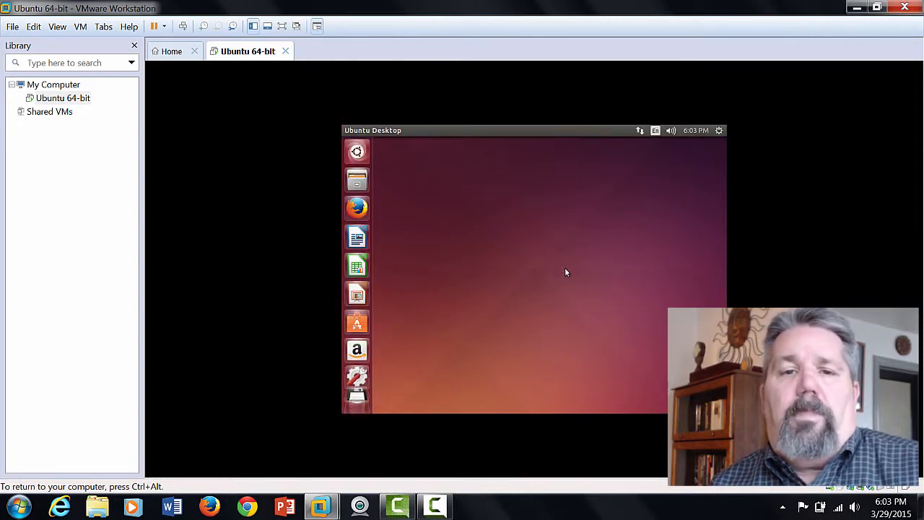
- Launch System Settings from its launcher icon's quicklist
right_click(356, 152)
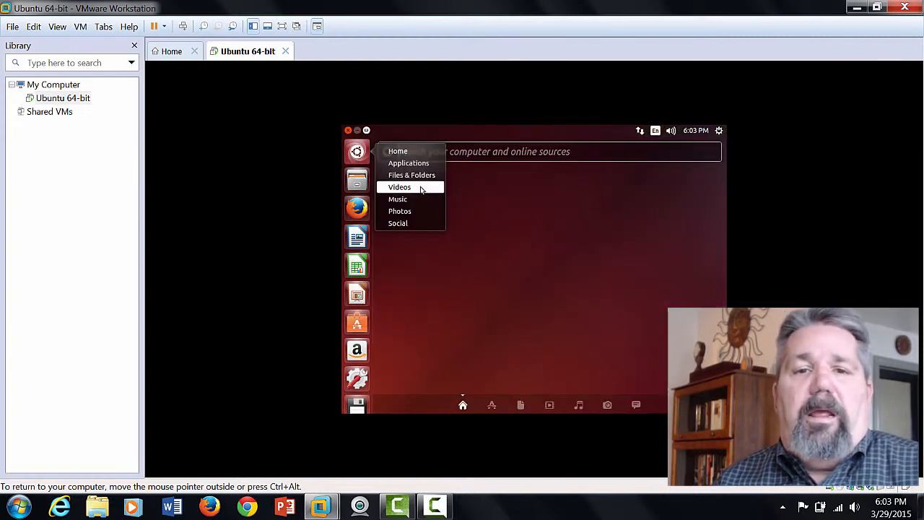
right_click(358, 382)
click(355, 381)
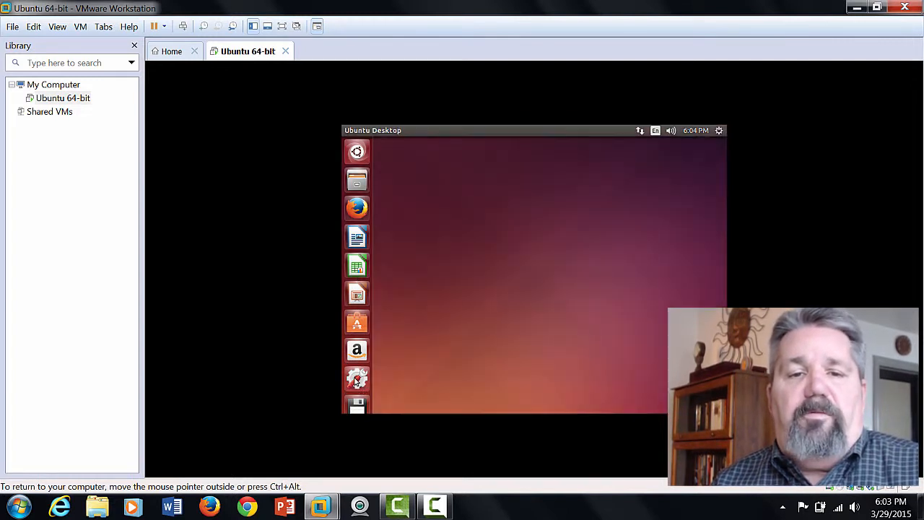
right_click(356, 382)
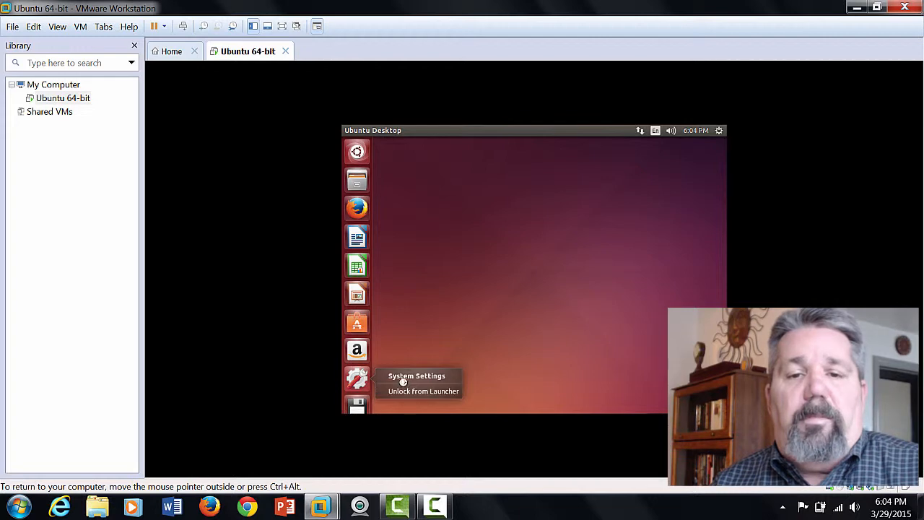
click(403, 377)
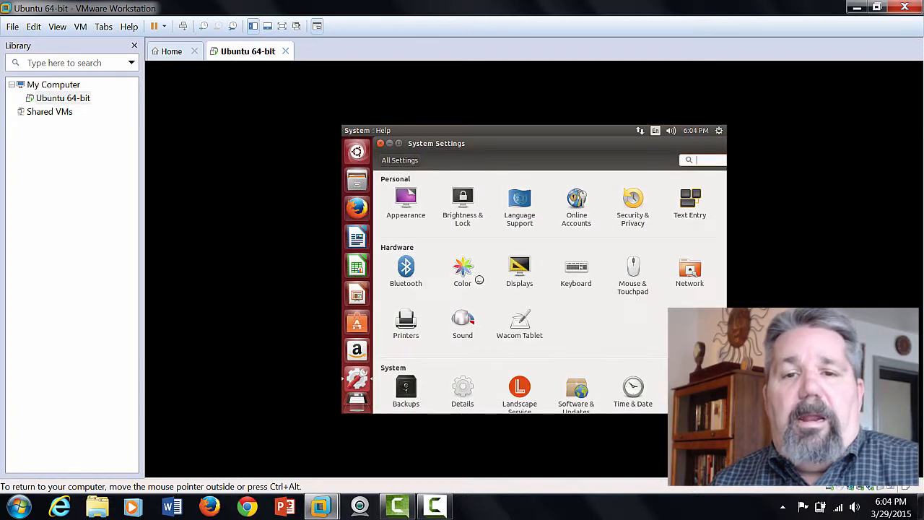
- On the Displays page, choose a larger resolution and keep rotation at Normal
click(519, 271)
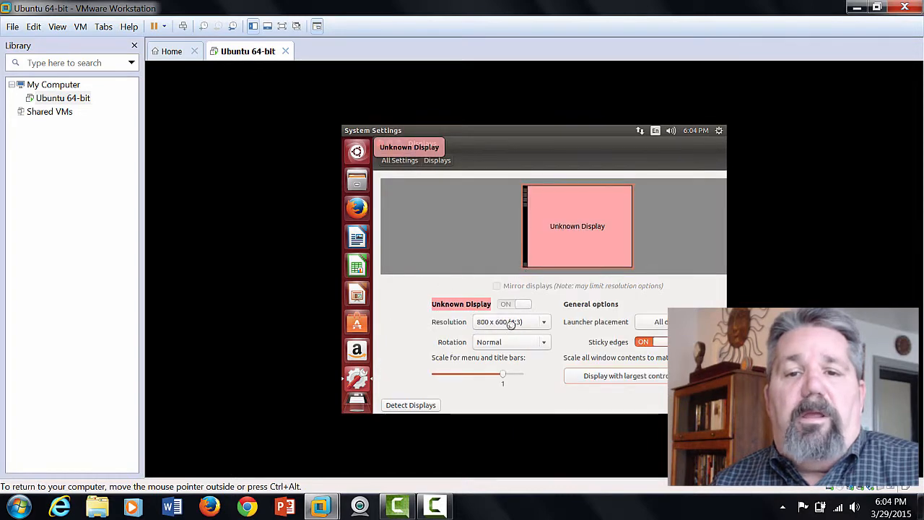
click(547, 323)
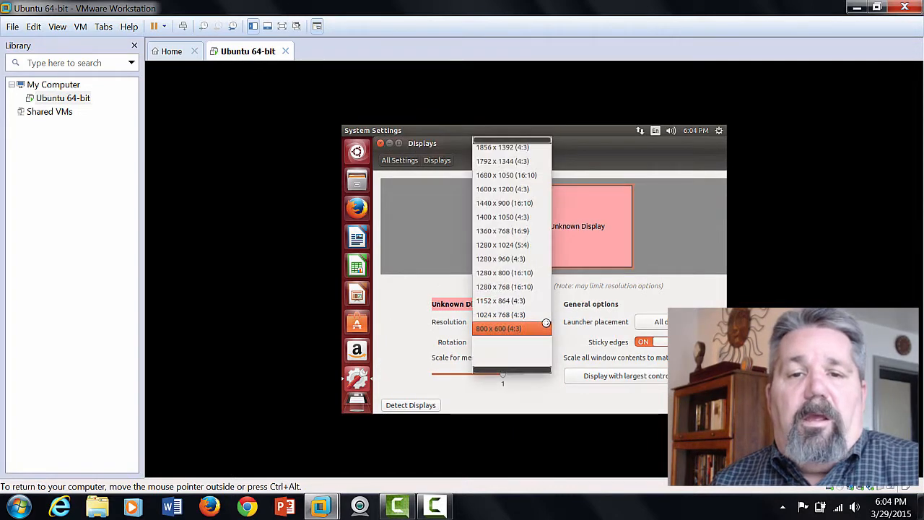
click(518, 287)
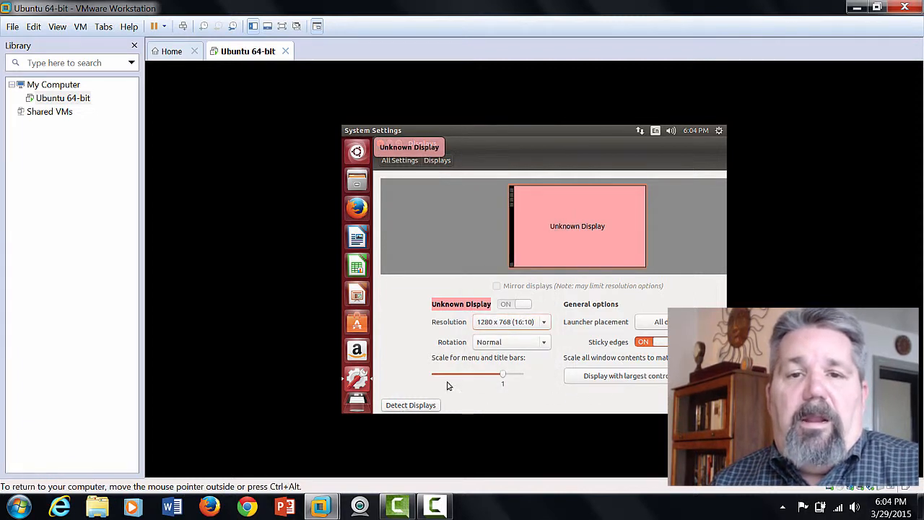
click(512, 322)
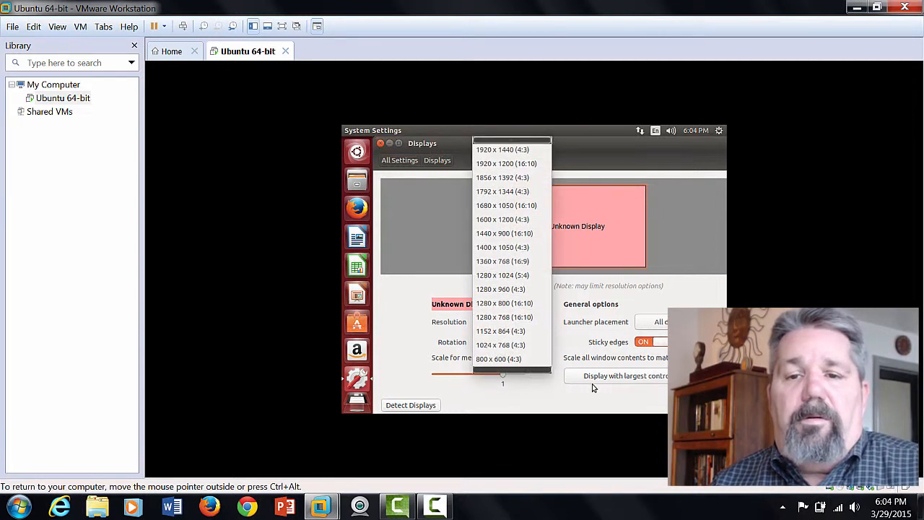
click(512, 401)
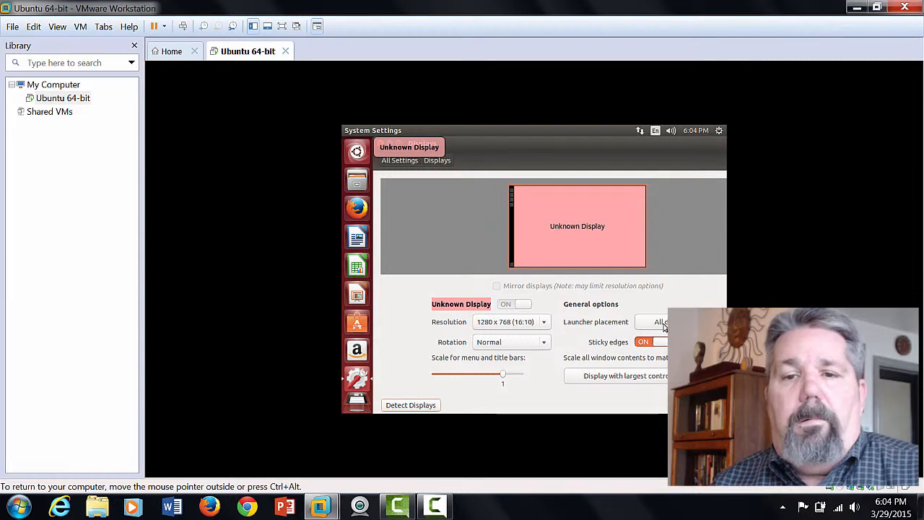
click(543, 345)
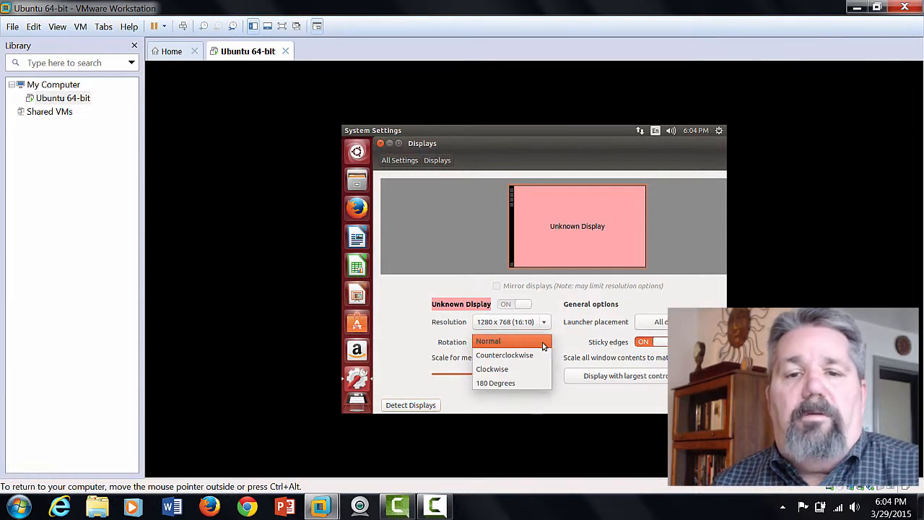
click(543, 346)
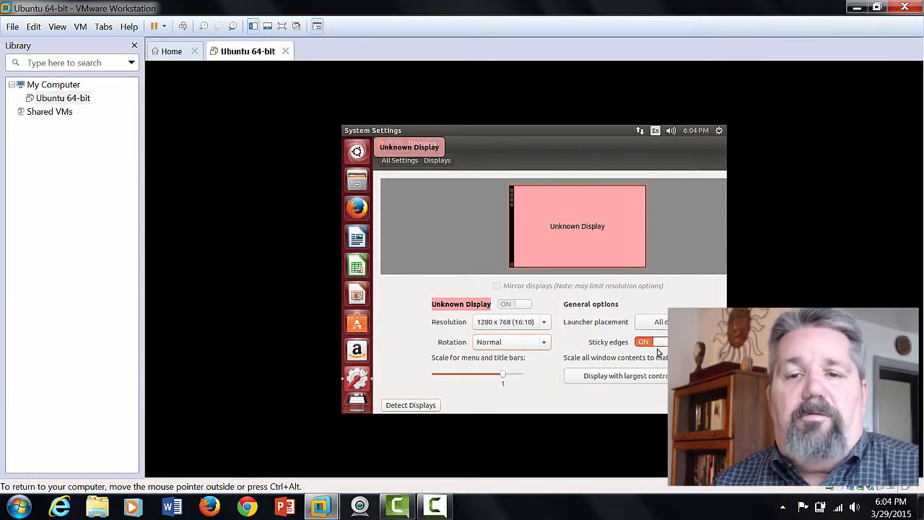
- Apply and keep the new display configuration, then go full screen with Ctrl+Alt+Enter
click(719, 405)
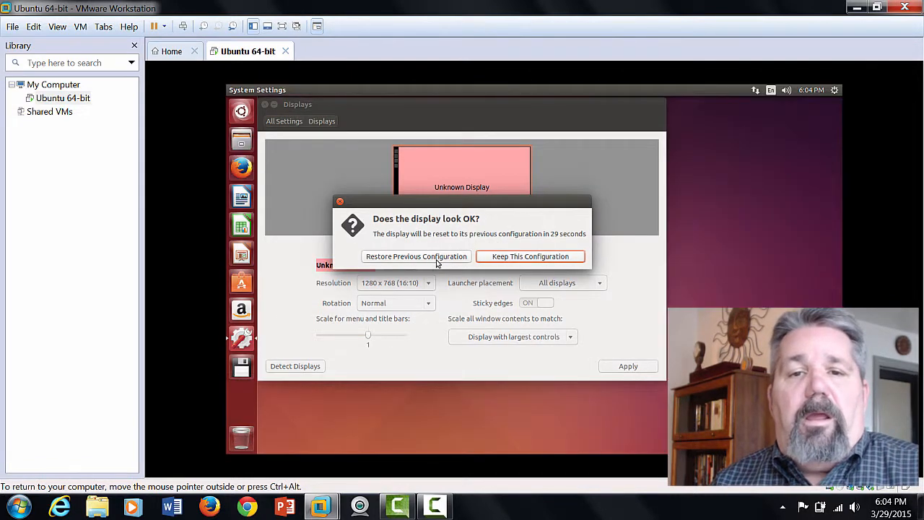
click(532, 259)
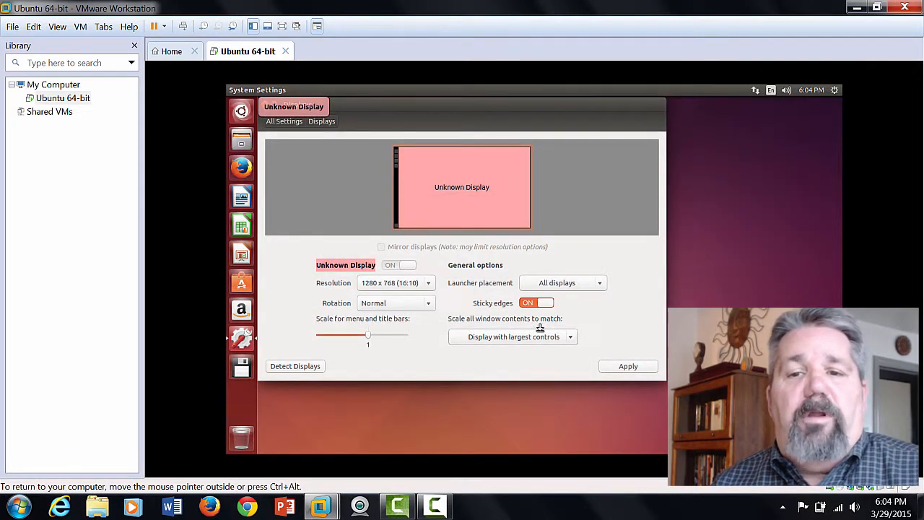
click(623, 367)
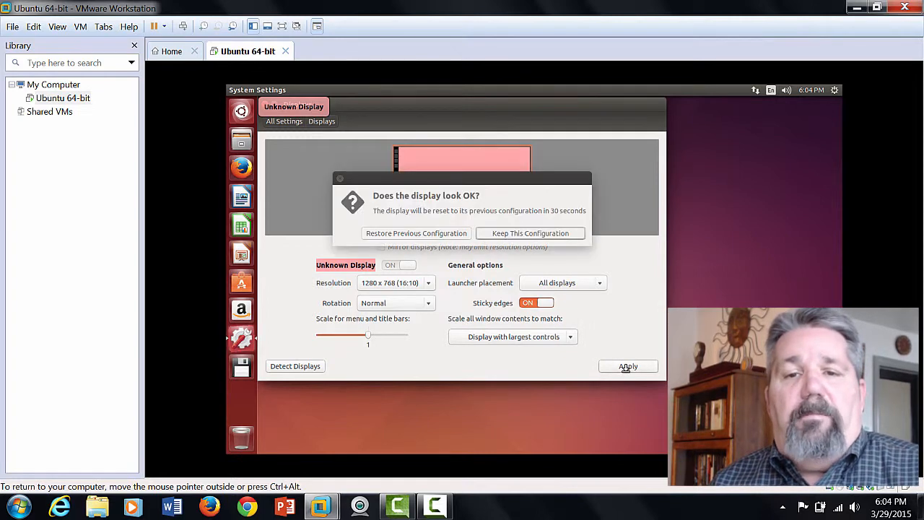
click(525, 233)
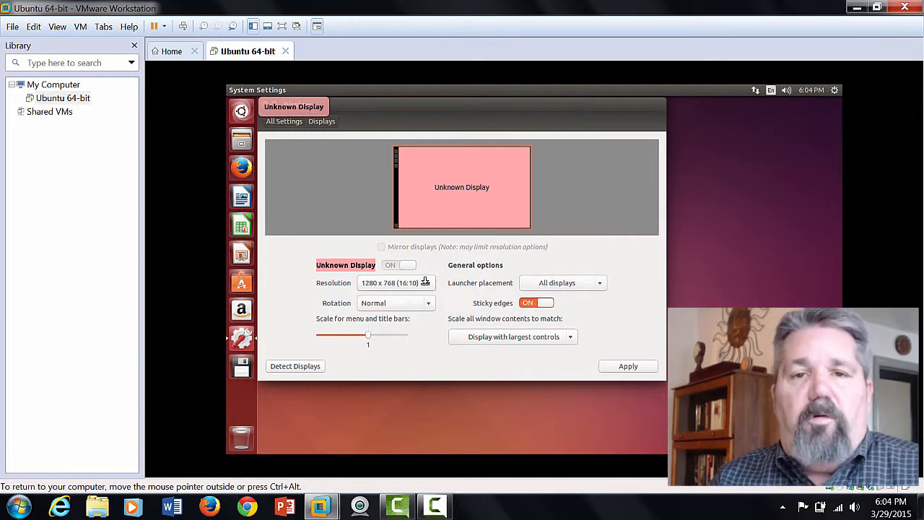
key(ctrl+alt+Return)
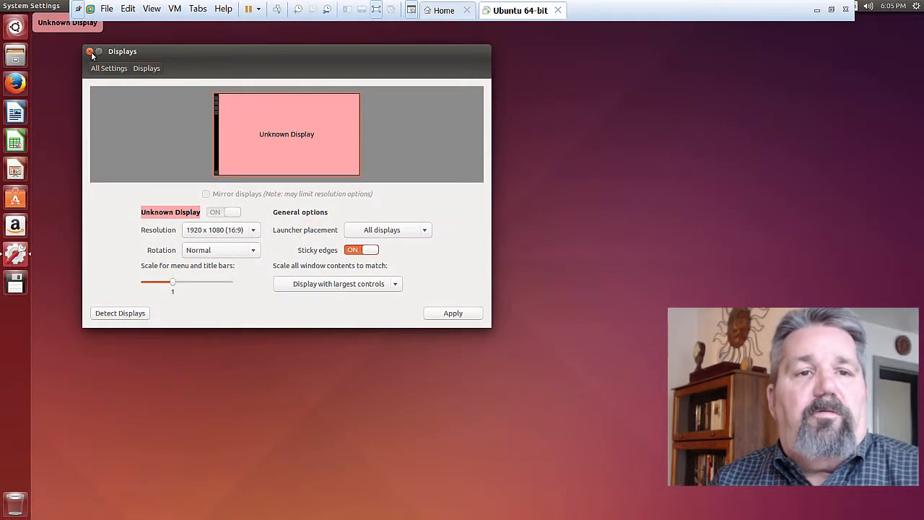
- Close the Displays window and minimize the full-screen virtual machine
click(90, 54)
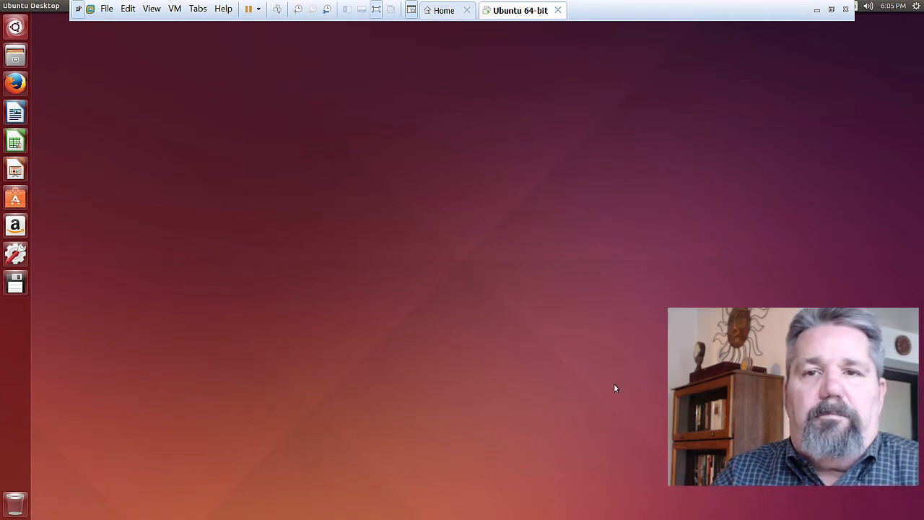
click(817, 10)
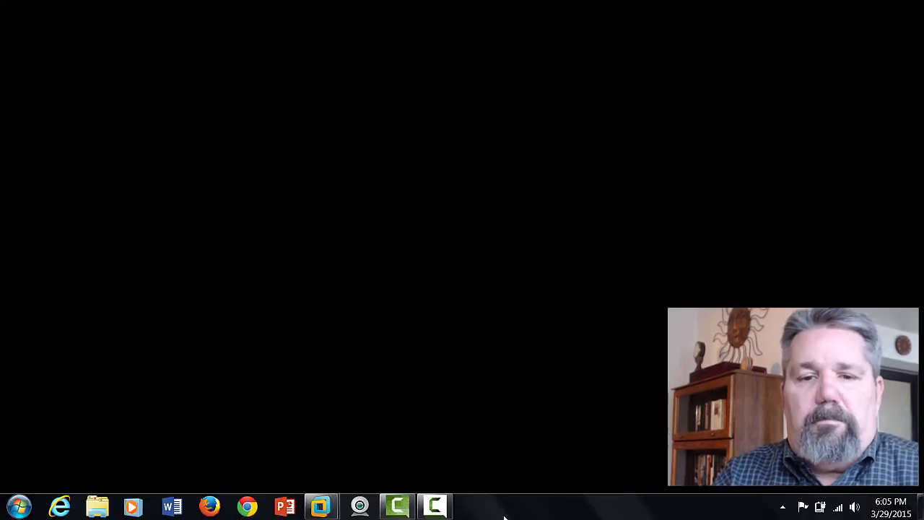